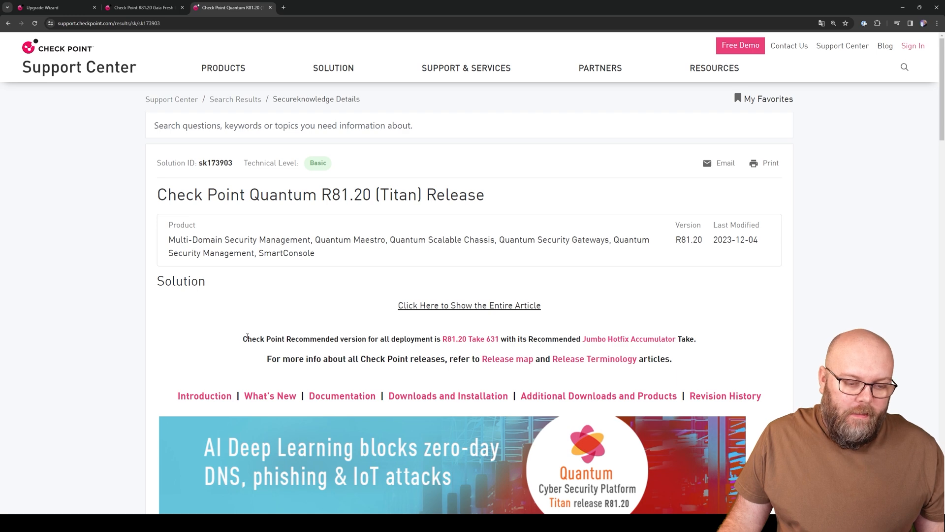
# Step: Open the R81.20 Jumbo Hotfix Accumulator resolved-issues list in a new tab at 125% zoom
pyautogui.moveTo(245, 339); pyautogui.dragTo(499, 339)
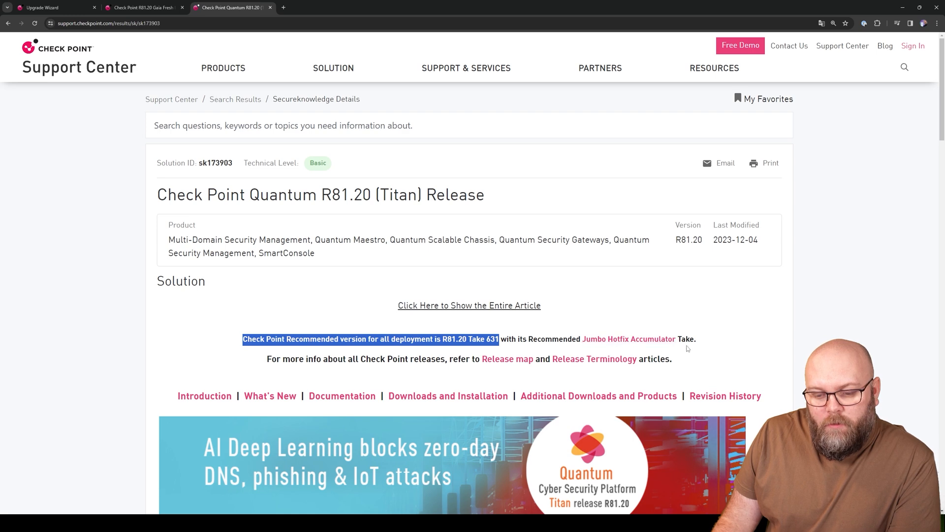
pyautogui.click(710, 342)
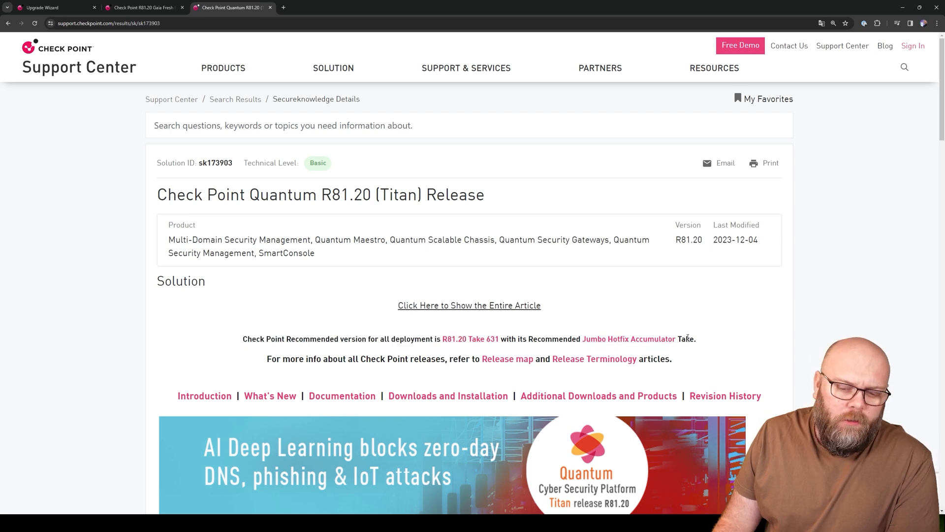
pyautogui.rightClick(664, 340)
pyautogui.click(690, 344)
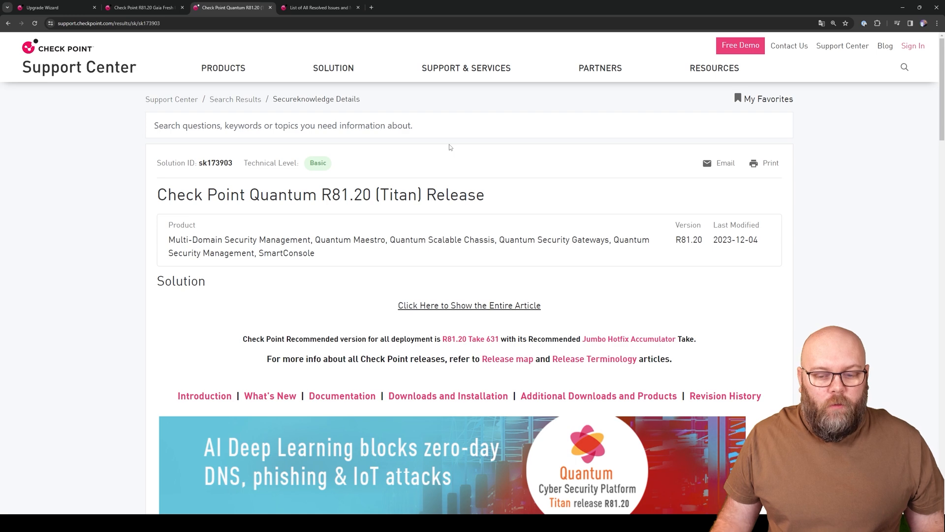
pyautogui.click(333, 6)
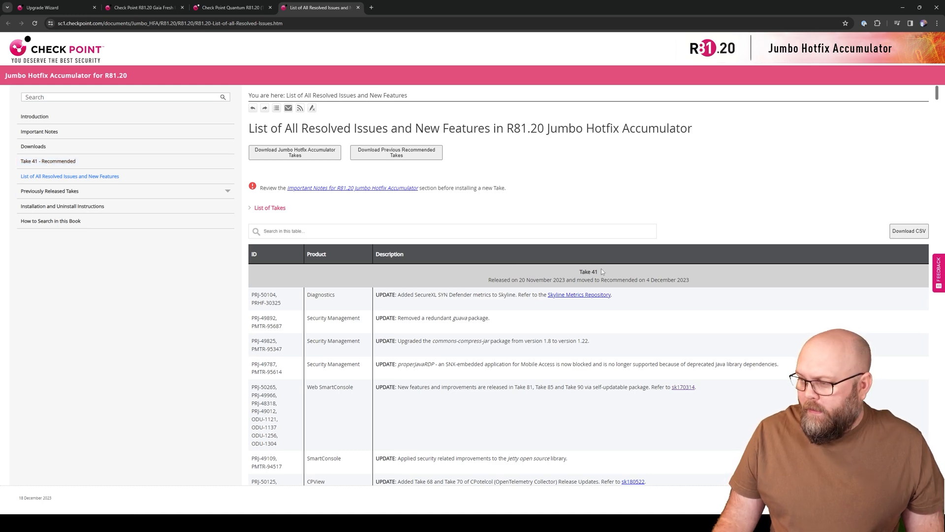
pyautogui.hotkey('ctrl', '+')
pyautogui.hotkey('ctrl', '+')
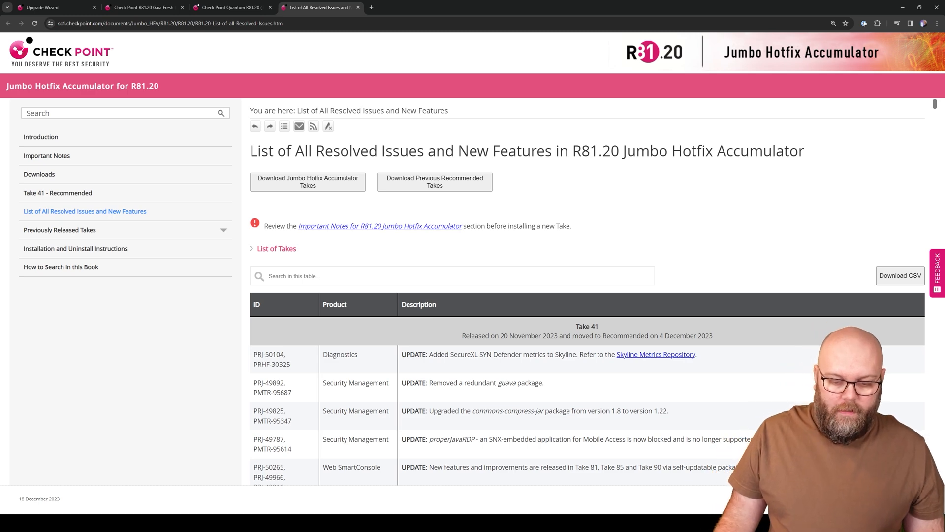
pyautogui.hotkey('alt', 'Tab')
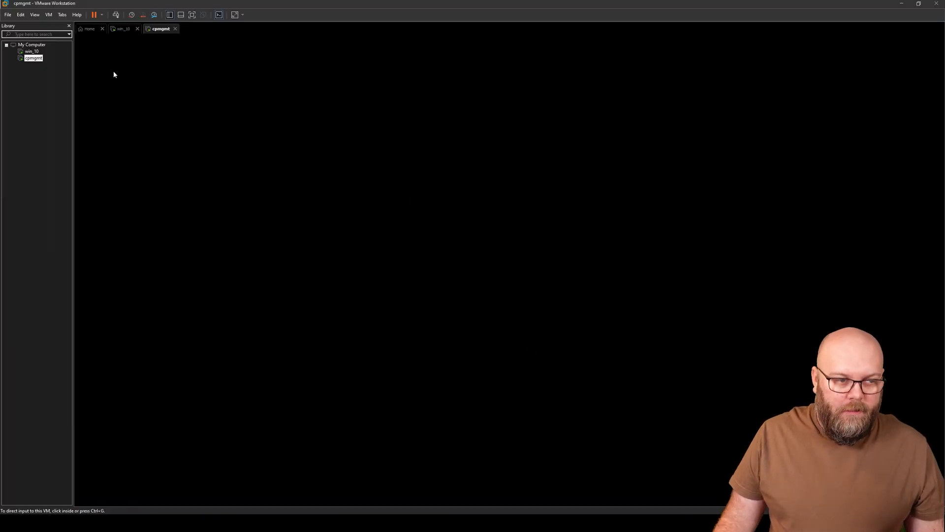
# Step: Log in to Gaia Portal as admin in the win_10 VM and dismiss the configuration-locked notice
pyautogui.click(124, 30)
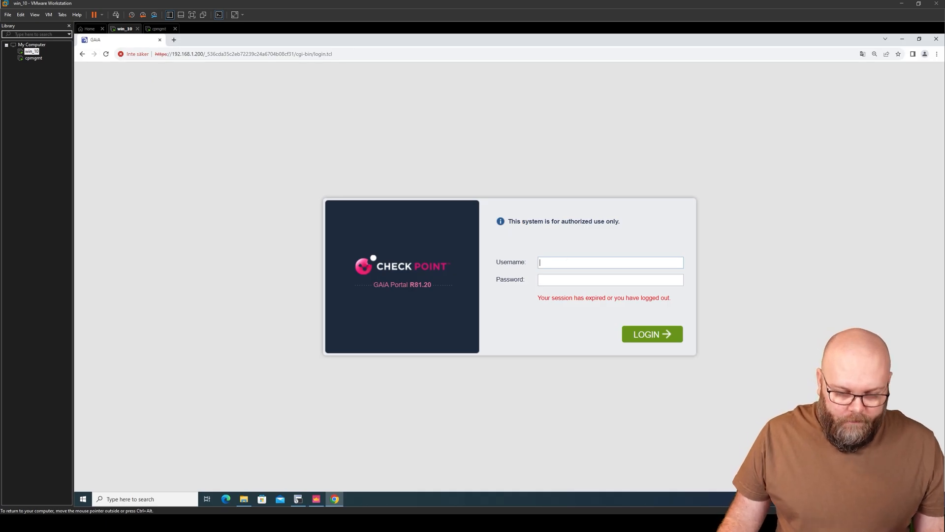
pyautogui.write('admin')
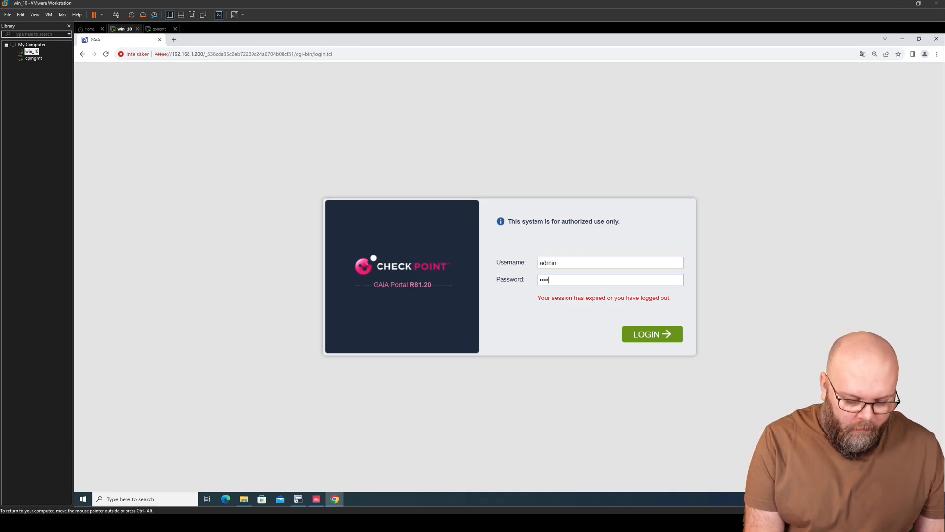
pyautogui.press('Return')
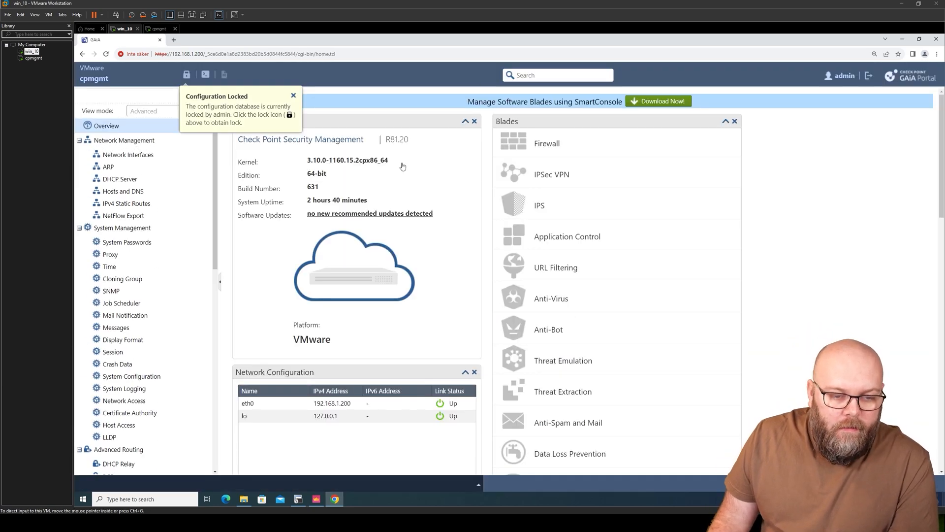
pyautogui.click(295, 97)
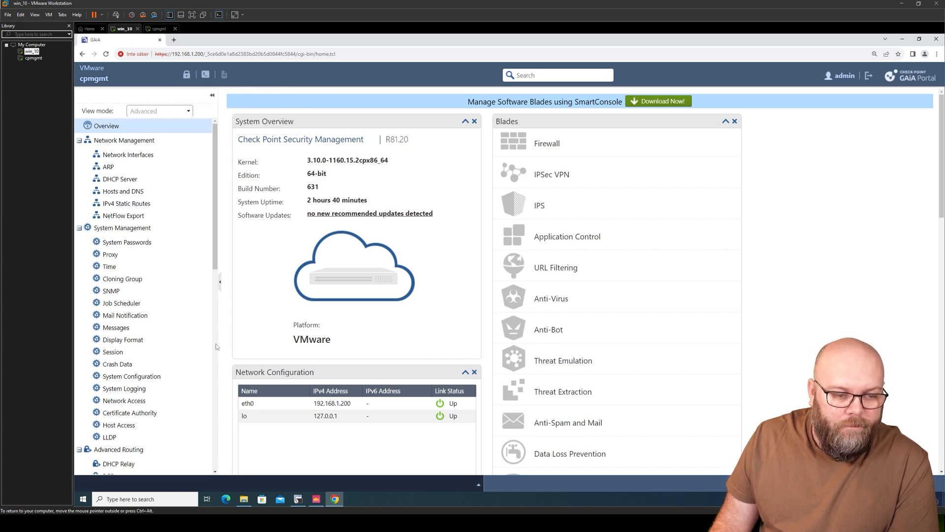
# Step: Set the CPUSE Status and Actions package filter to Showing All packages
pyautogui.scroll(-10, 167, 394)
pyautogui.click(165, 460)
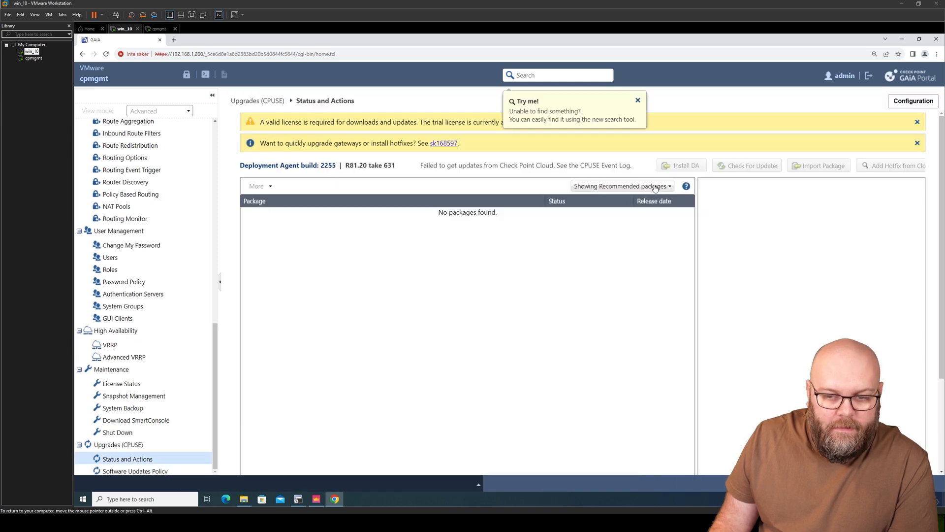
pyautogui.click(655, 187)
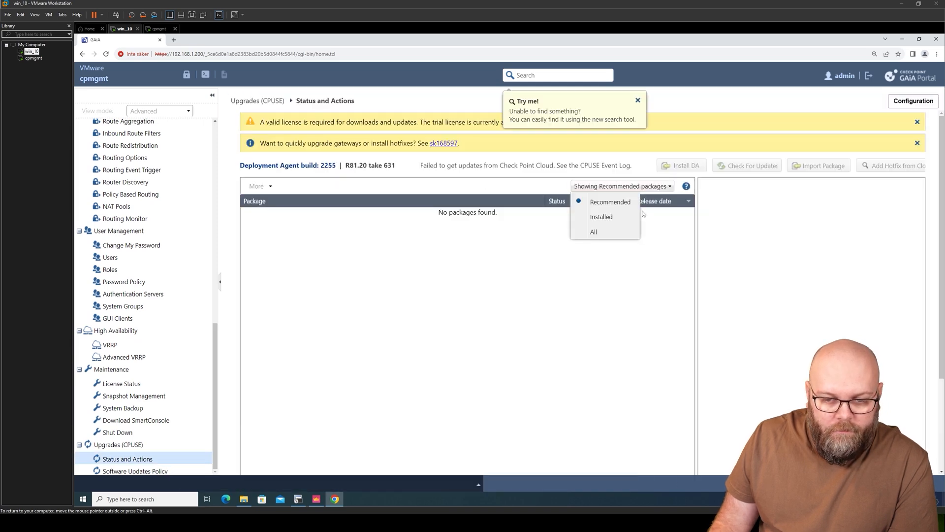
pyautogui.click(609, 233)
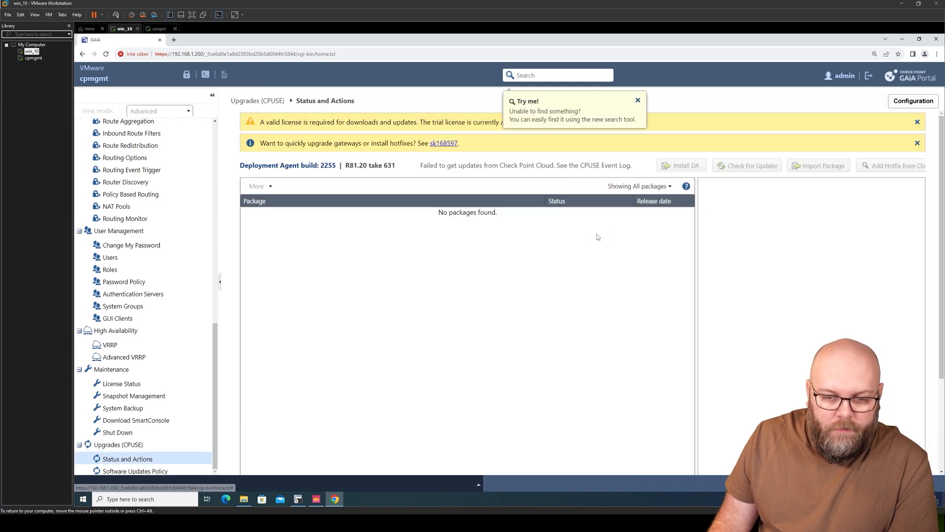
pyautogui.click(638, 100)
pyautogui.click(640, 187)
pyautogui.click(621, 233)
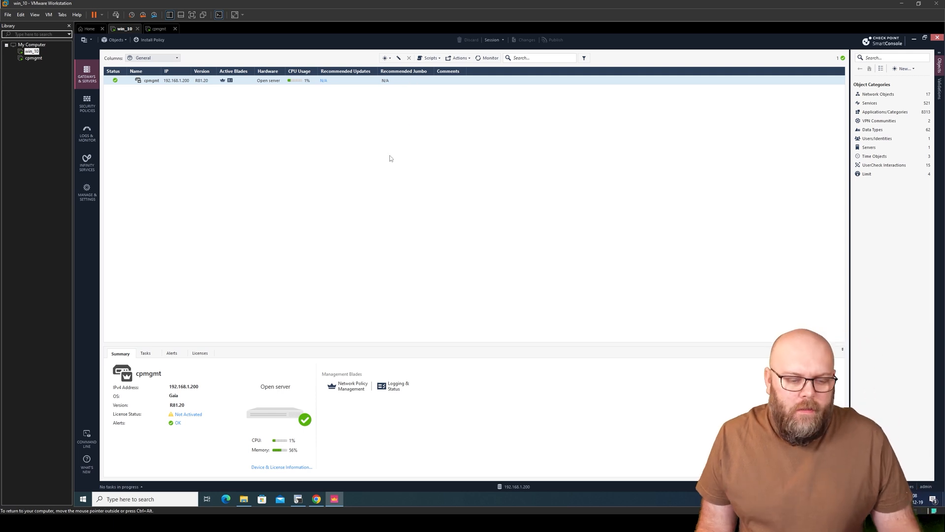
# Step: Ping 8.8.8.8 and then 192.168.1.1 from the cpmgmt SecureCRT session, stopping each
pyautogui.click(298, 498)
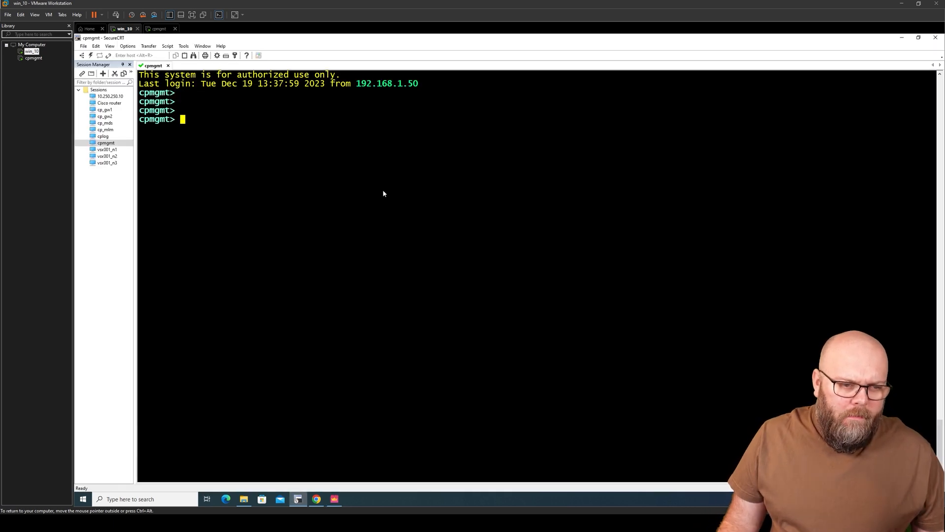
pyautogui.write('ping ')
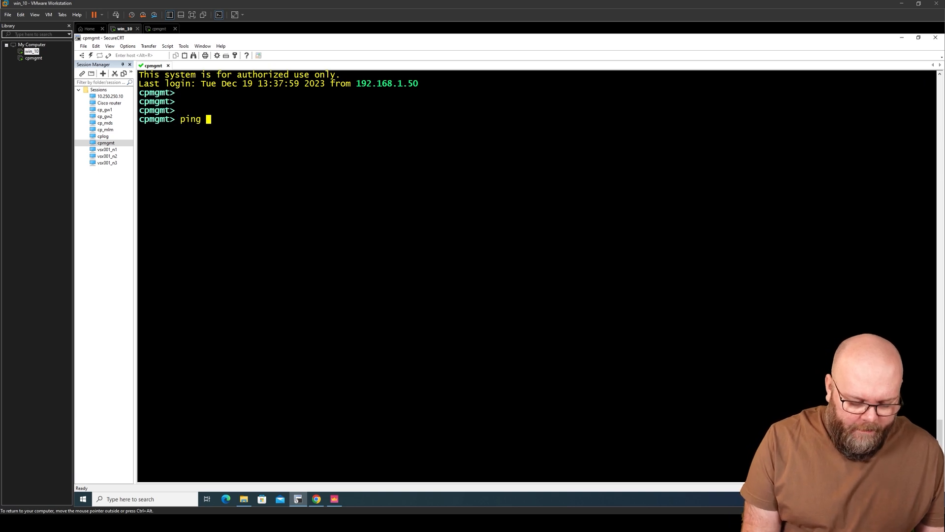
pyautogui.write('8.8.8.8')
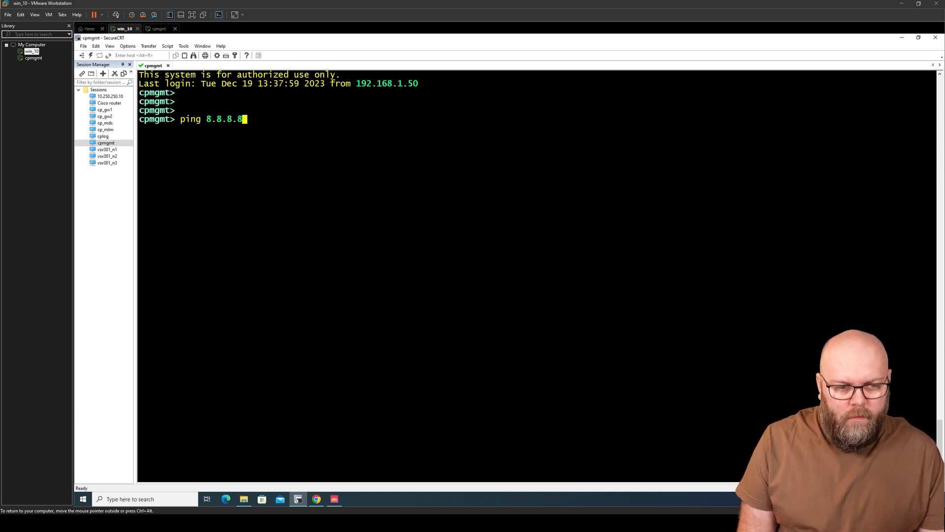
pyautogui.press('Return')
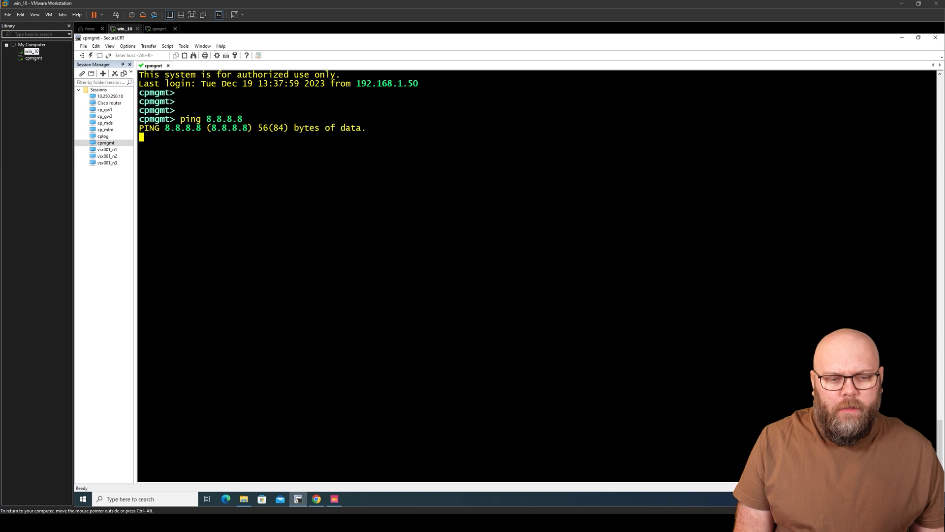
pyautogui.hotkey('ctrl', 'c')
pyautogui.press('Up')
pyautogui.press('BackSpace')
pyautogui.press('BackSpace')
pyautogui.press('BackSpace')
pyautogui.press('BackSpace')
pyautogui.press('BackSpace')
pyautogui.press('BackSpace')
pyautogui.press('BackSpace')
pyautogui.write('192.168.1.1')
pyautogui.press('Return')
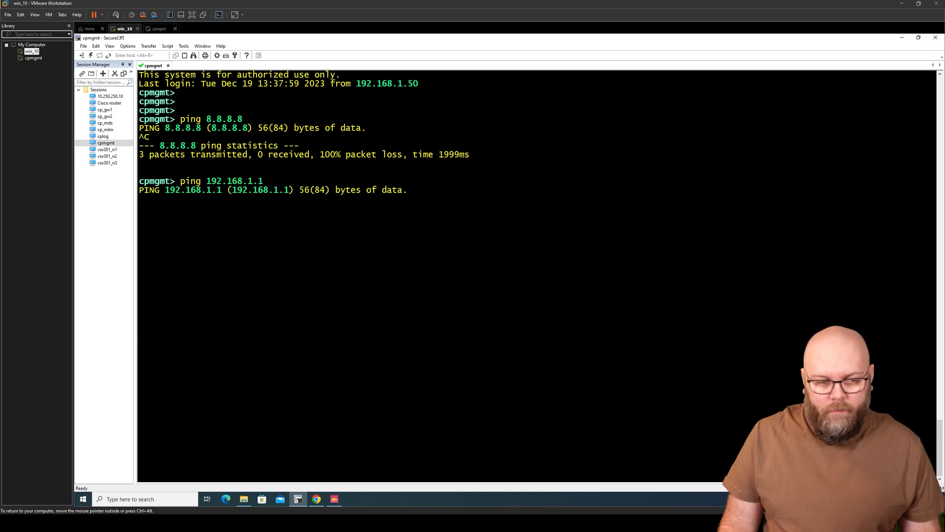
pyautogui.hotkey('ctrl', 'c')
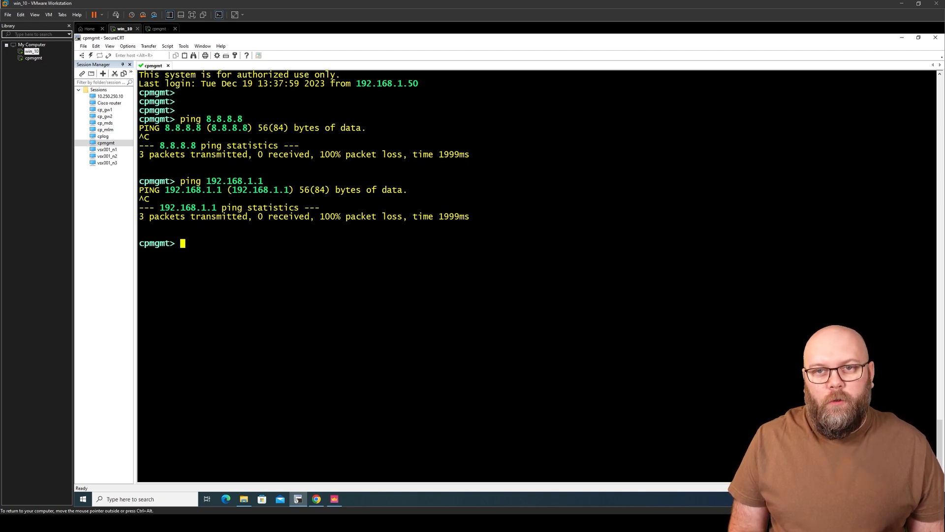
# Step: Enter expert mode, clear the screen, and type cpinfo -y all at the prompt
pyautogui.write('expert')
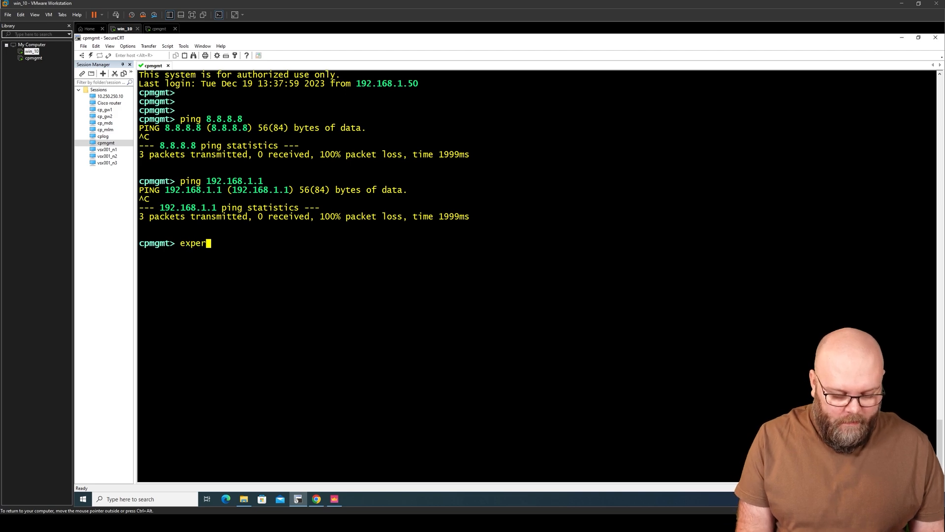
pyautogui.press('Return')
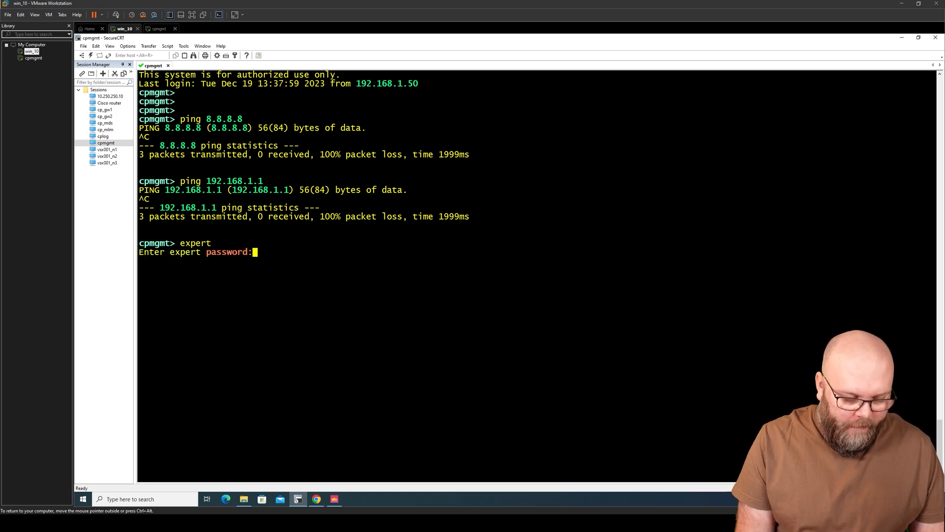
pyautogui.press('Return')
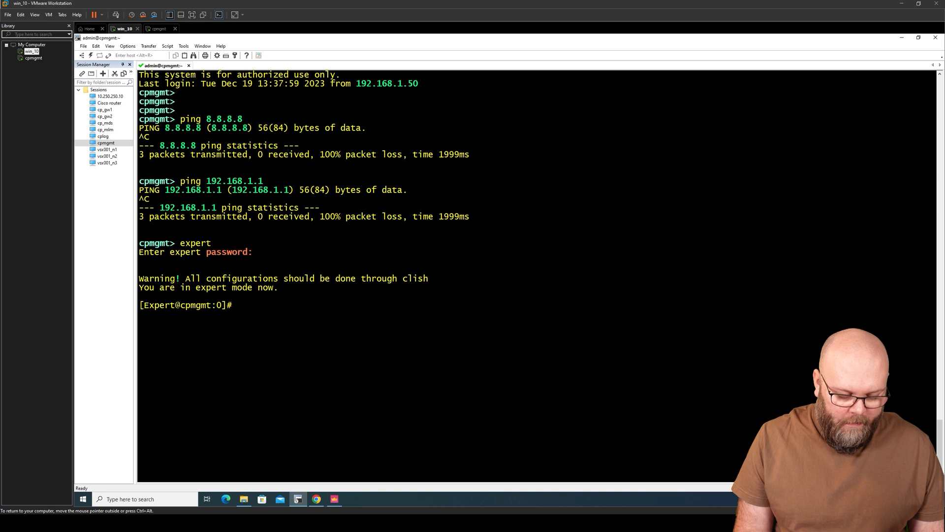
pyautogui.write('clear')
pyautogui.press('Return')
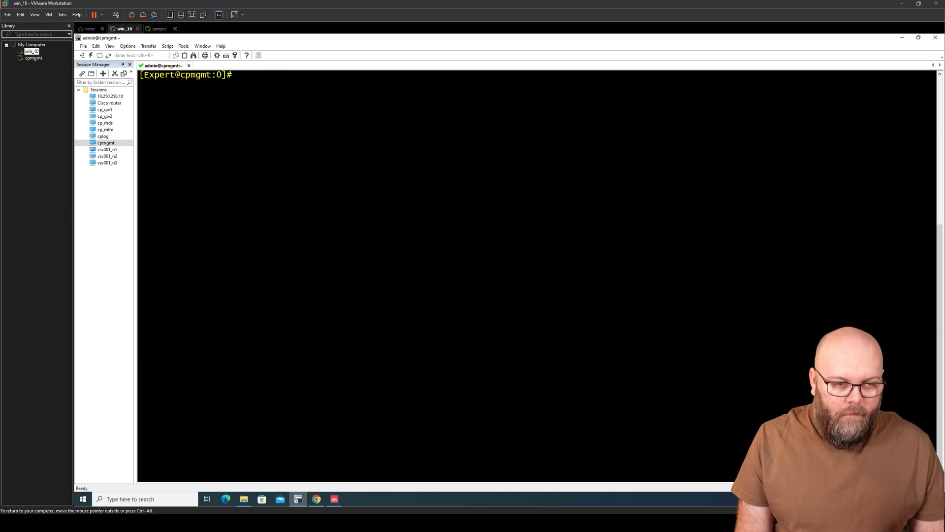
pyautogui.press('Return')
pyautogui.press('Return')
pyautogui.press('Return')
pyautogui.press('Return')
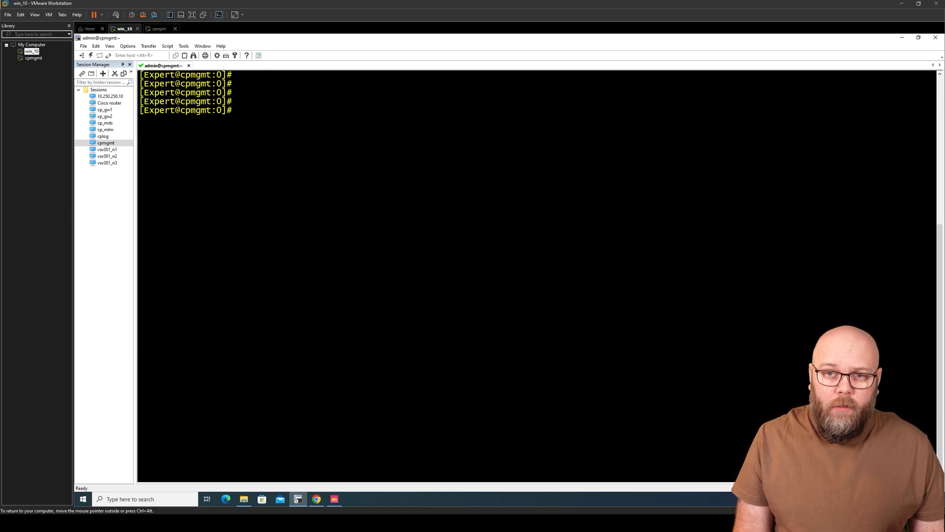
pyautogui.write('cp')
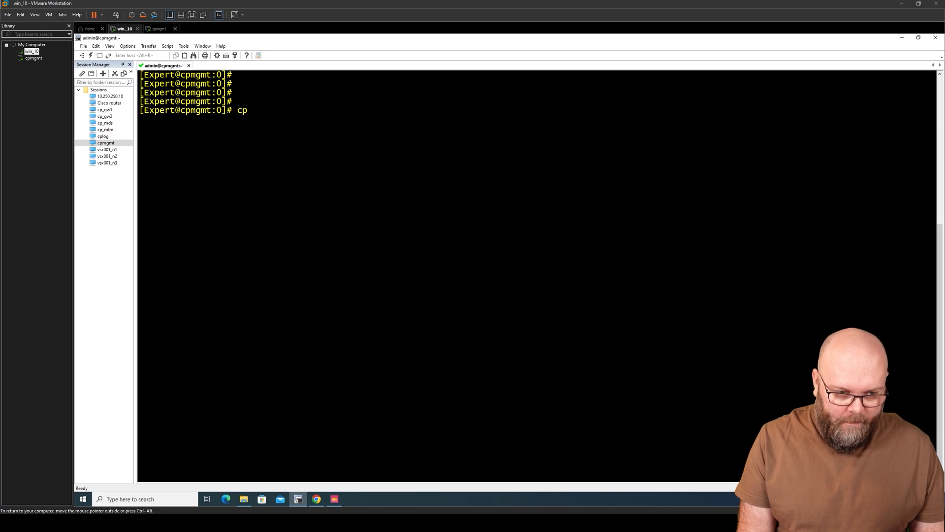
pyautogui.write('info ')
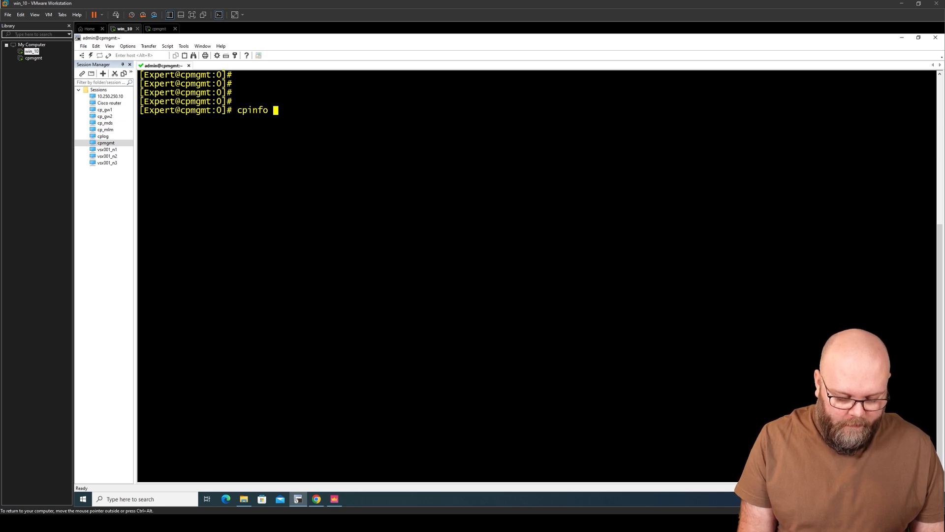
pyautogui.write('-y ')
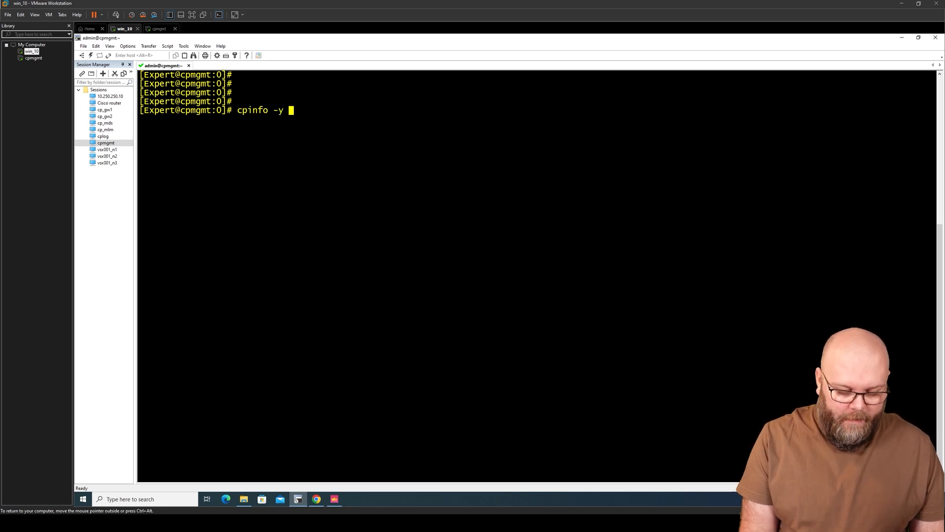
pyautogui.write('all')
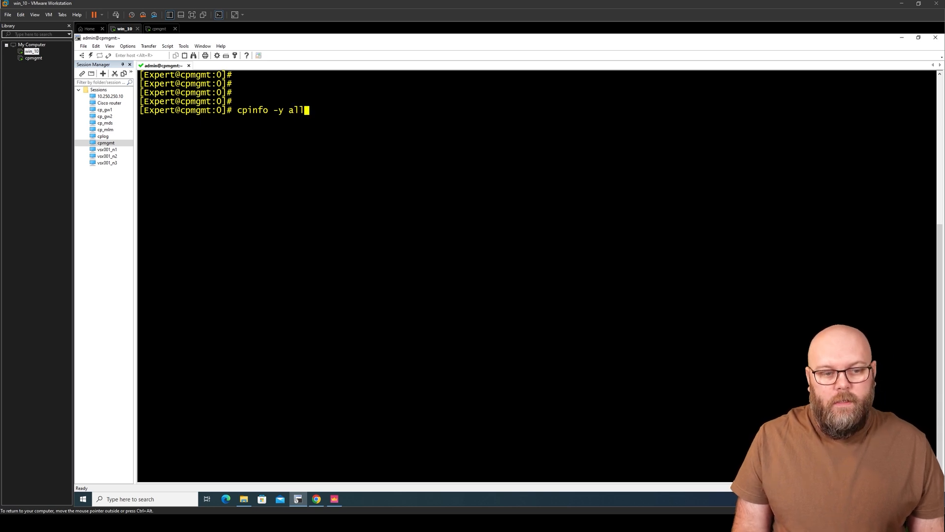
# Step: Run cpinfo -y all and review the output showing R81.20 Build 440 without a Jumbo Hotfix
pyautogui.press('Return')
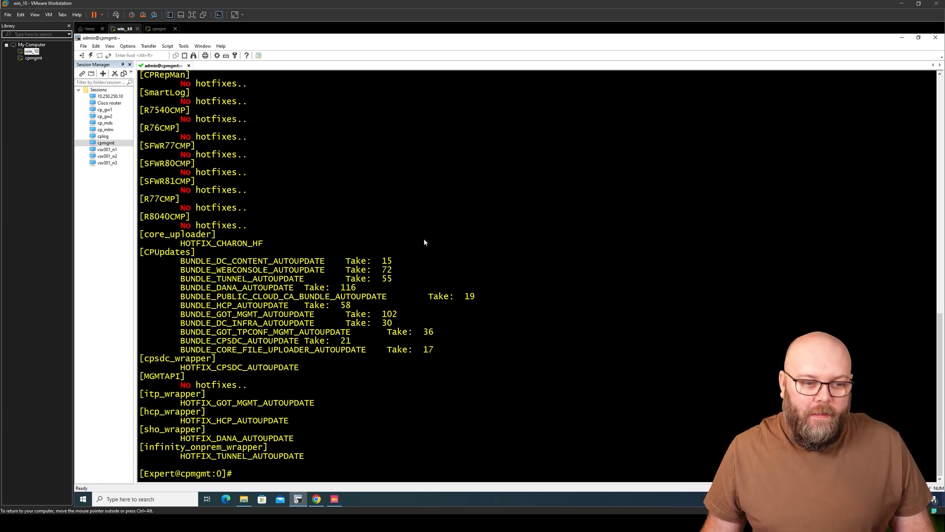
pyautogui.scroll(12, 432, 242)
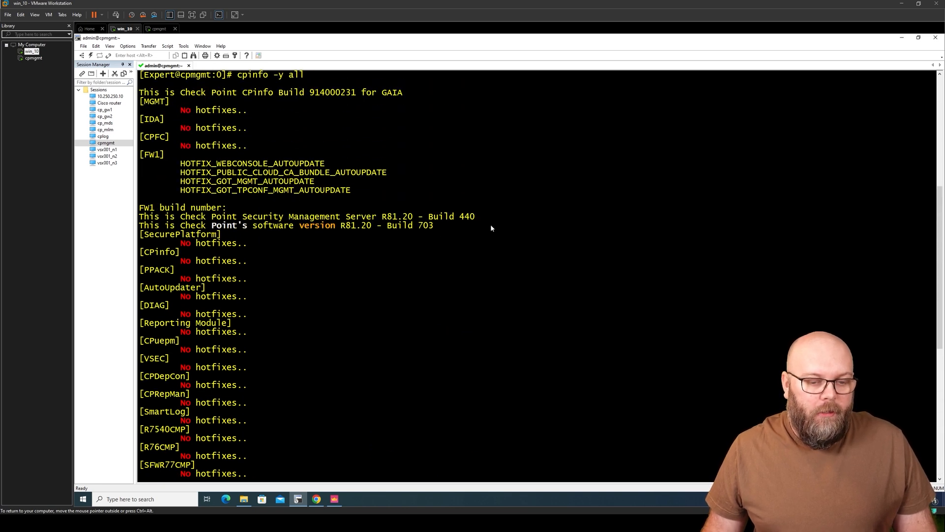
pyautogui.scroll(3, 462, 205)
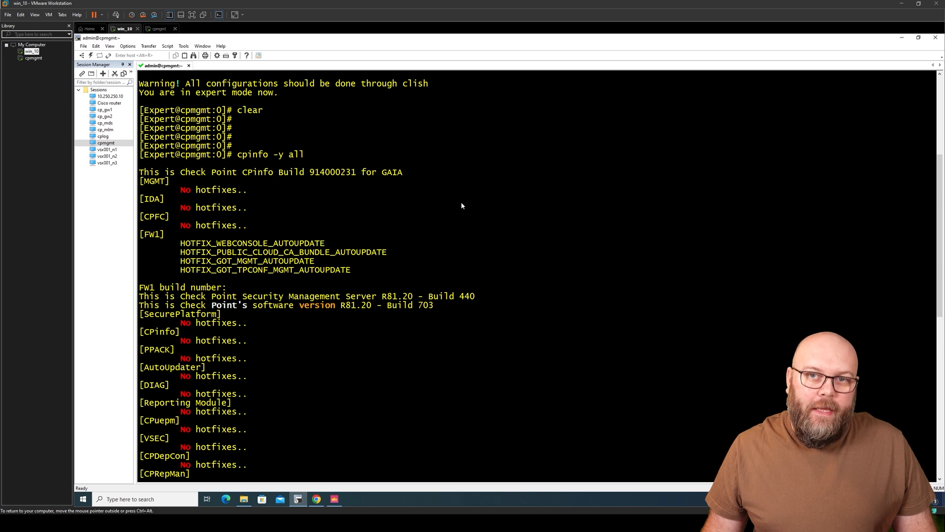
pyautogui.scroll(-15, 461, 205)
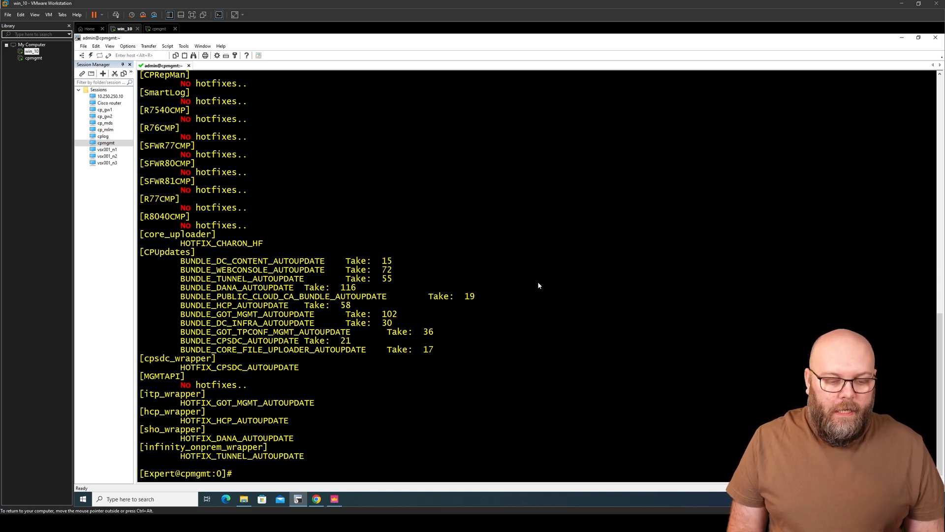
# Step: Navigate from the Take 41 - Recommended page to the Jumbo Hotfix Accumulator downloads page
pyautogui.moveTo(530, 517)
pyautogui.click(571, 475)
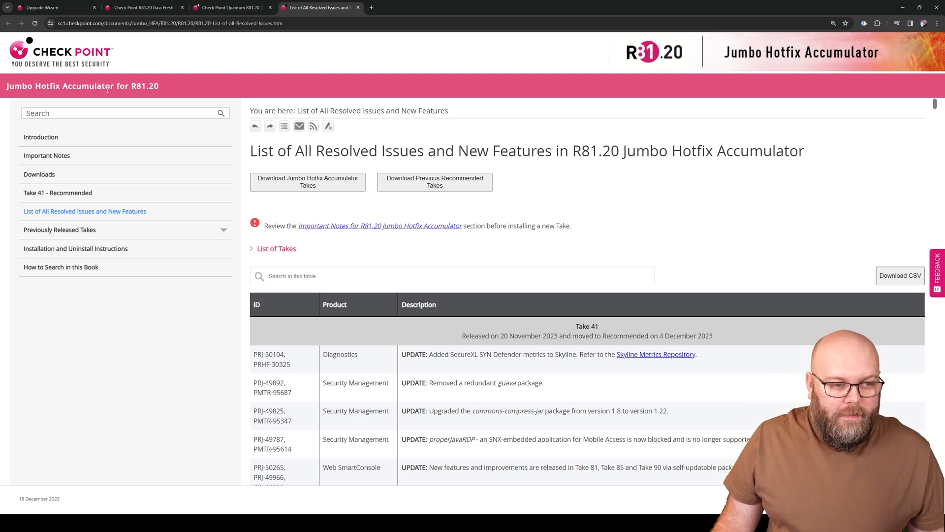
pyautogui.moveTo(160, 87); pyautogui.dragTo(128, 86)
pyautogui.click(143, 90)
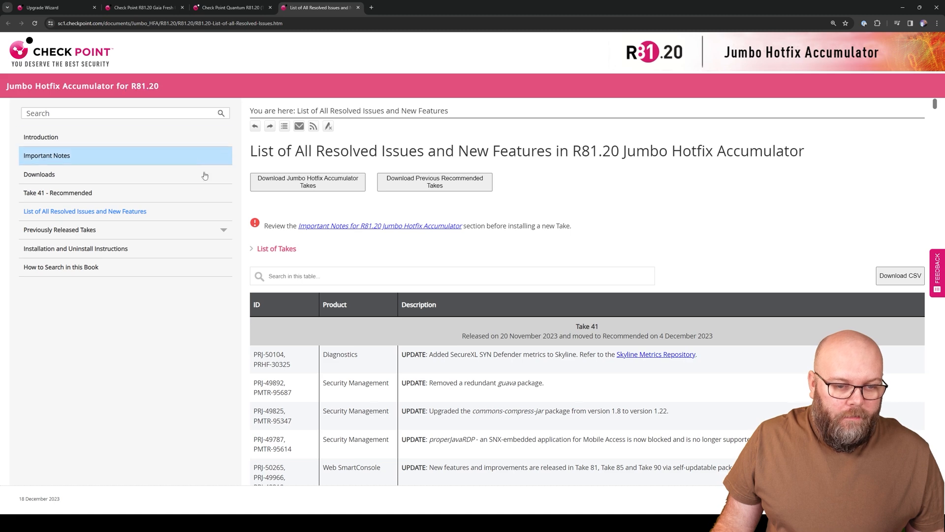
pyautogui.click(63, 195)
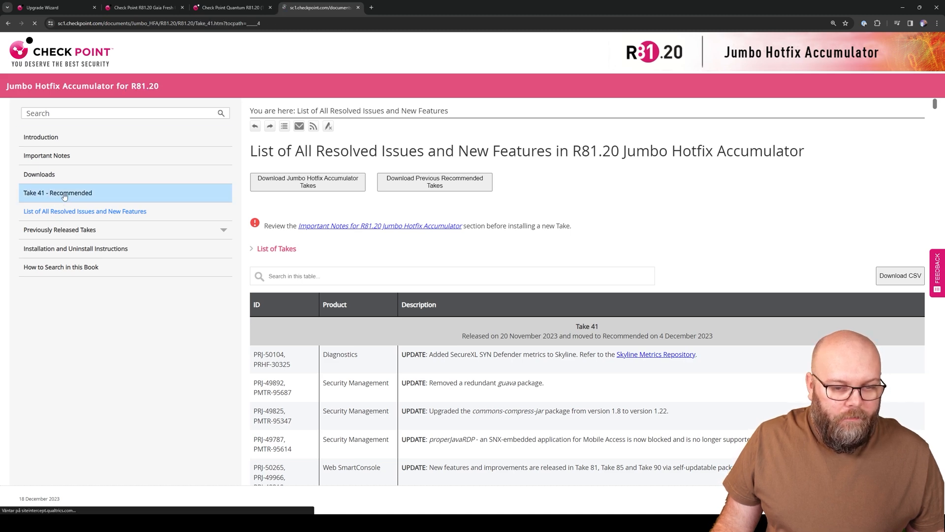
pyautogui.click(327, 184)
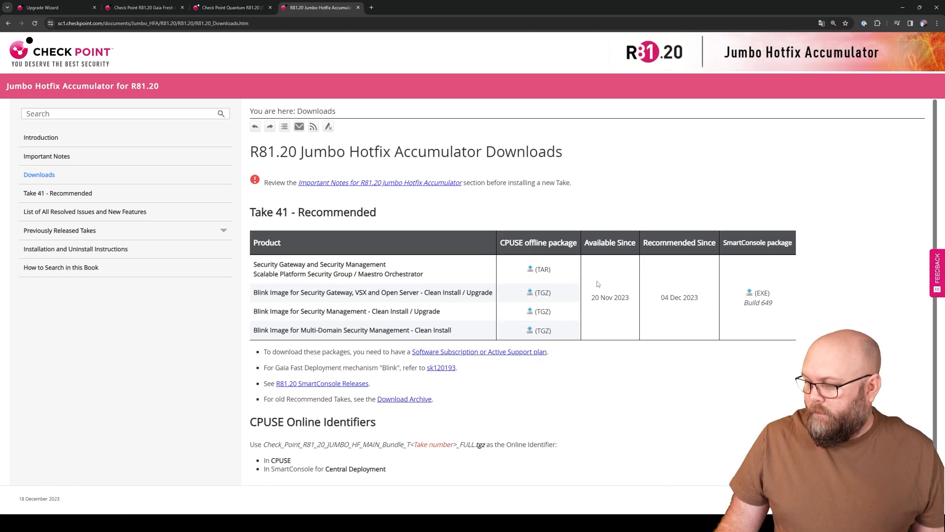
# Step: Sign in to Support Center and start downloading the 2.1 GB Take 41 TAR bundle
pyautogui.moveTo(501, 243); pyautogui.dragTo(576, 243)
pyautogui.click(538, 269)
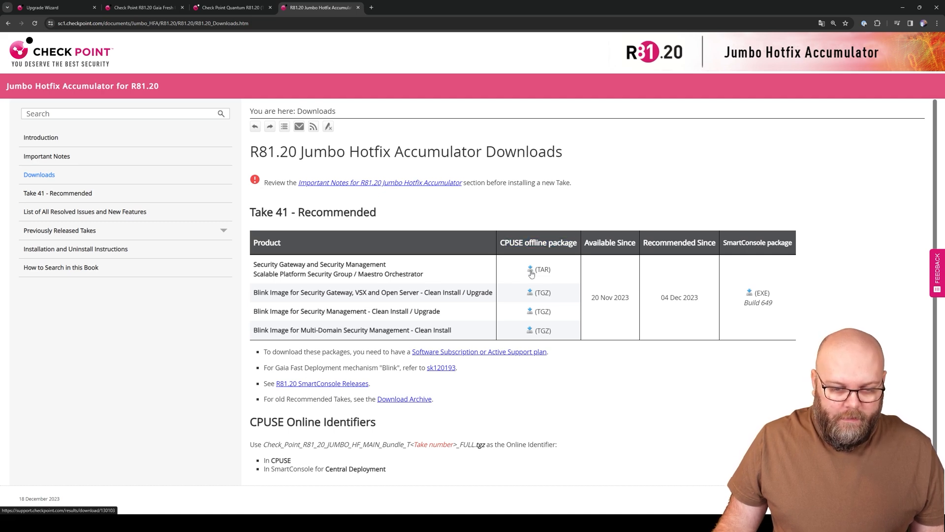
pyautogui.click(531, 271)
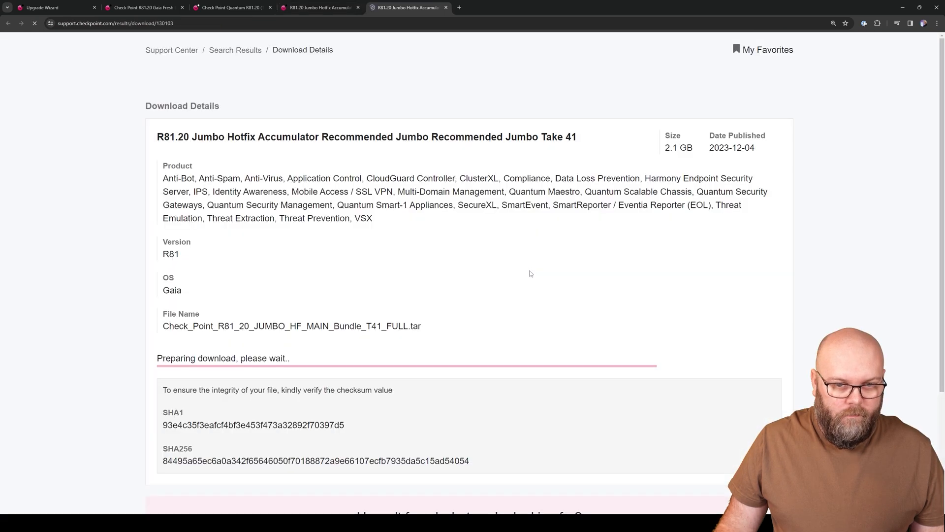
pyautogui.click(842, 39)
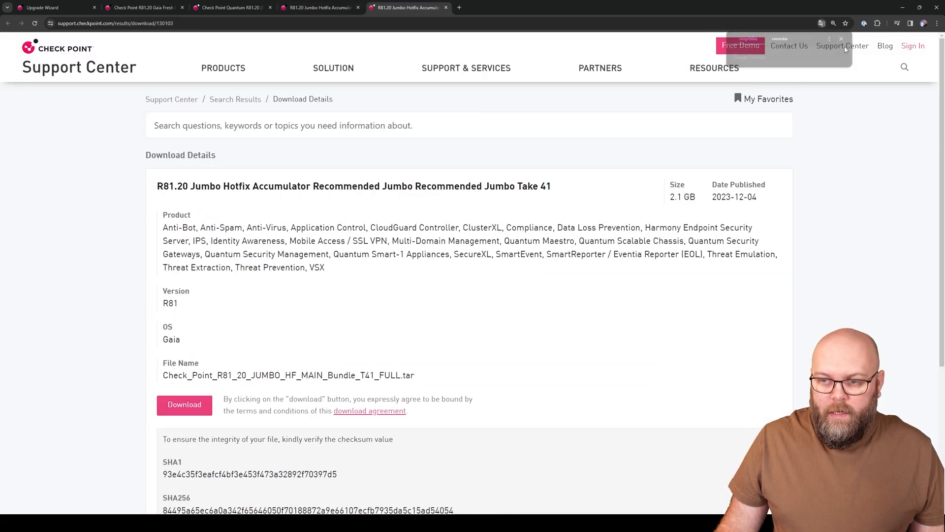
pyautogui.click(913, 47)
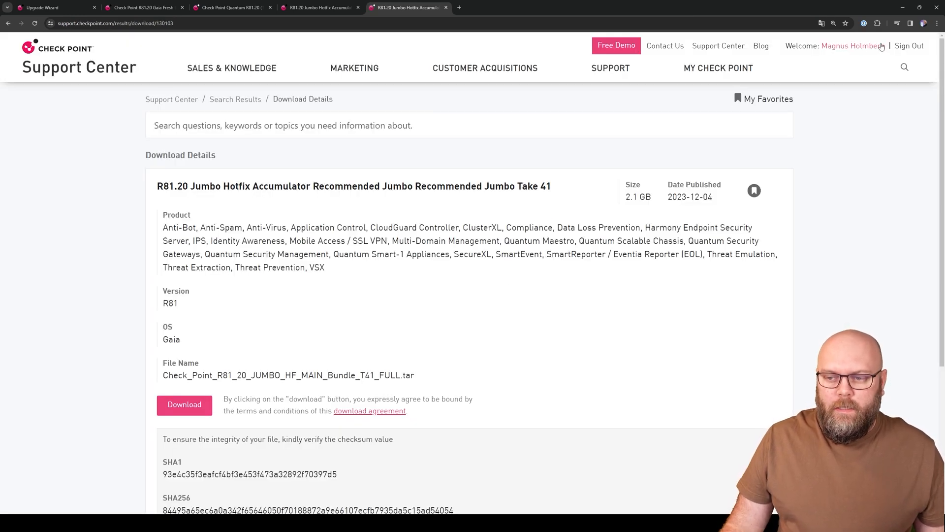
pyautogui.click(190, 406)
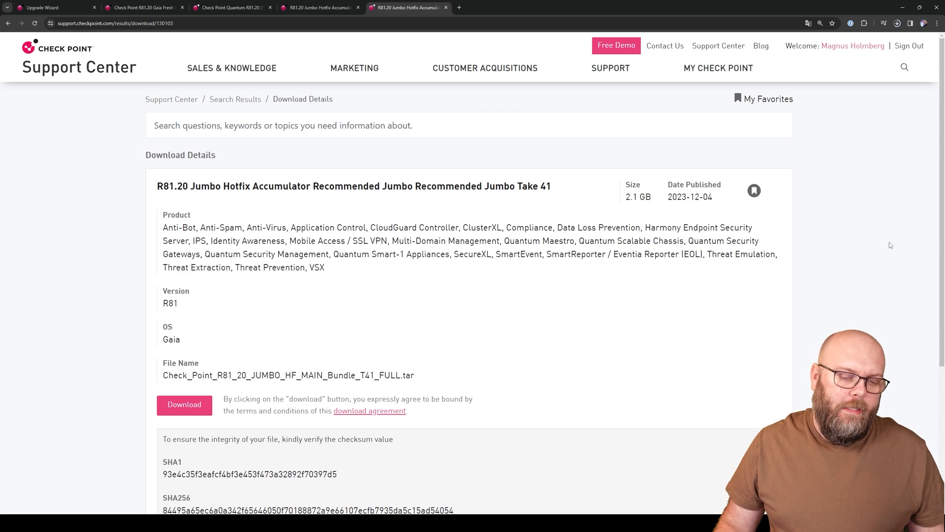
pyautogui.click(908, 5)
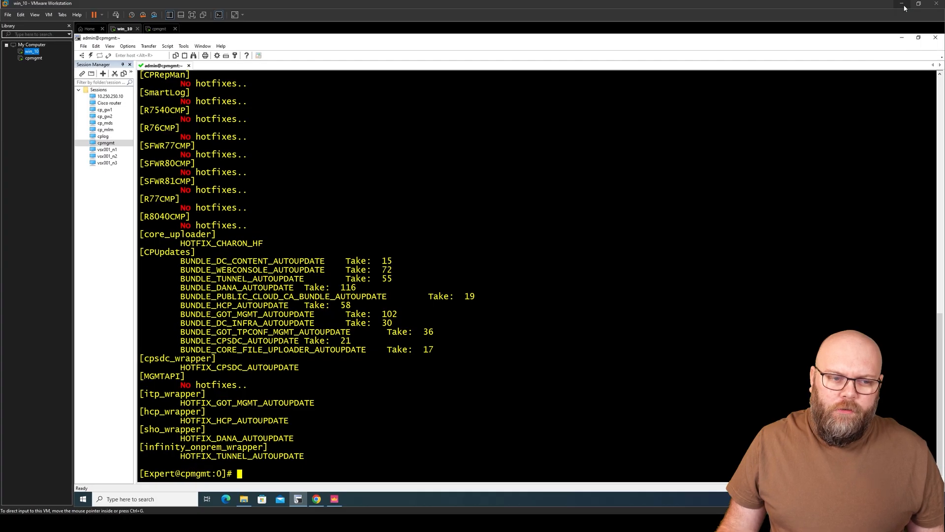
# Step: Set win_10 shared folders to Always enabled with Downloads unchecked and HostMachine shared
pyautogui.rightClick(31, 55)
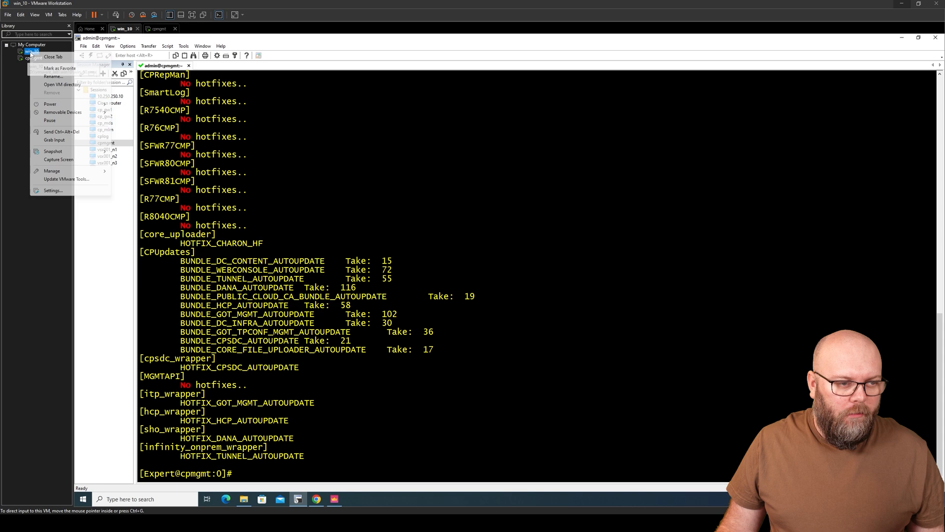
pyautogui.click(79, 191)
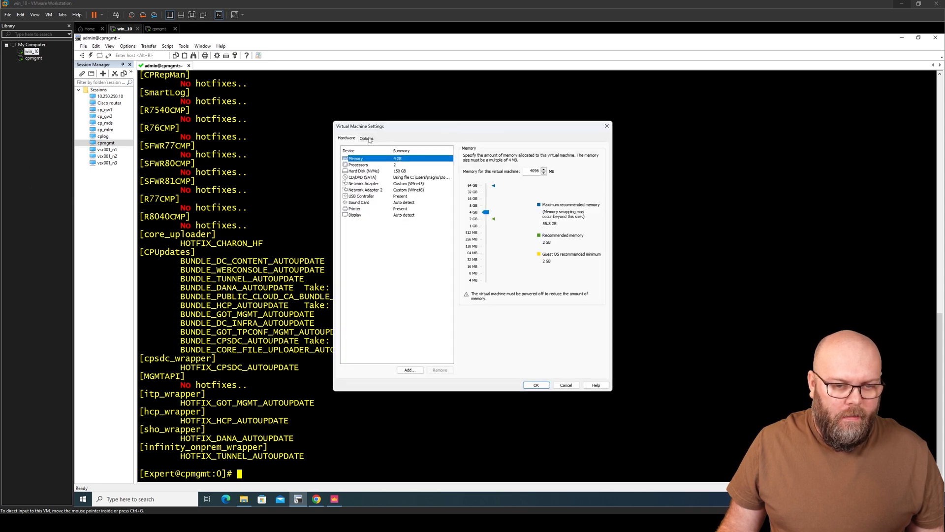
pyautogui.click(367, 138)
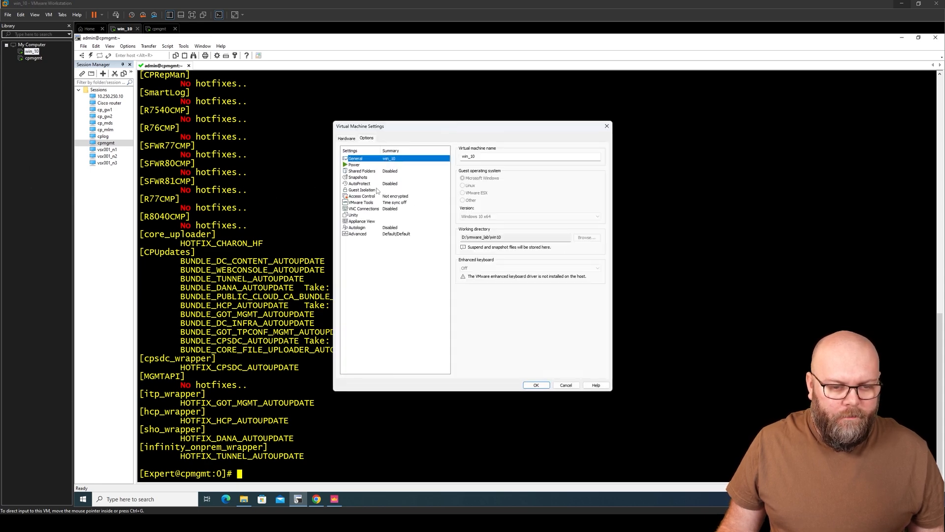
pyautogui.click(371, 171)
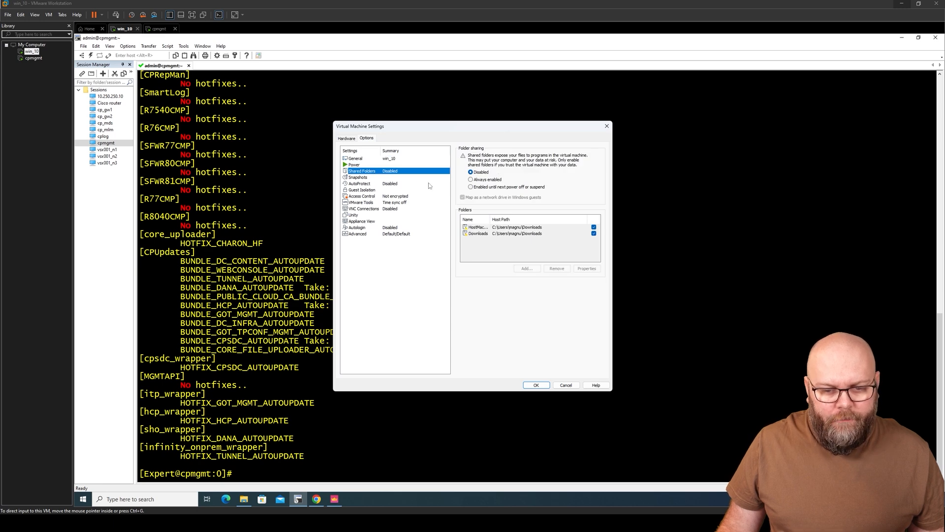
pyautogui.click(489, 180)
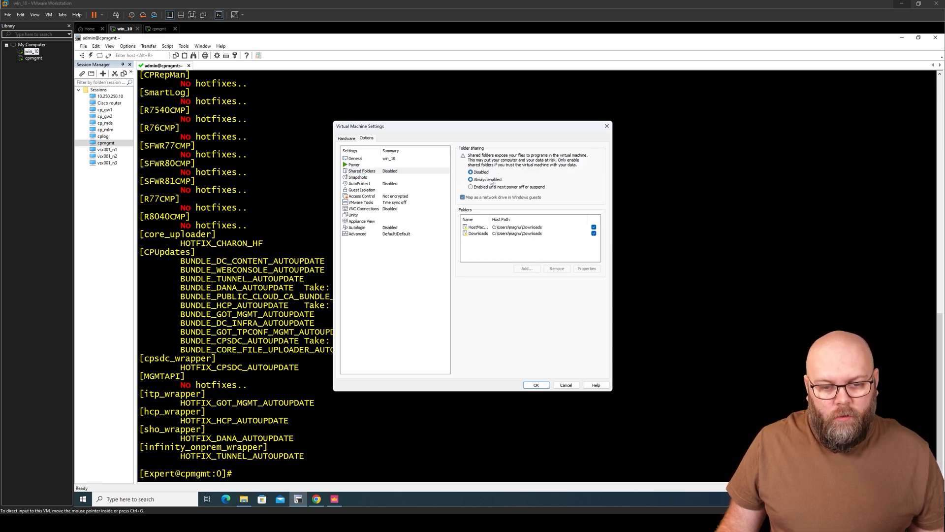
pyautogui.click(594, 233)
pyautogui.click(593, 227)
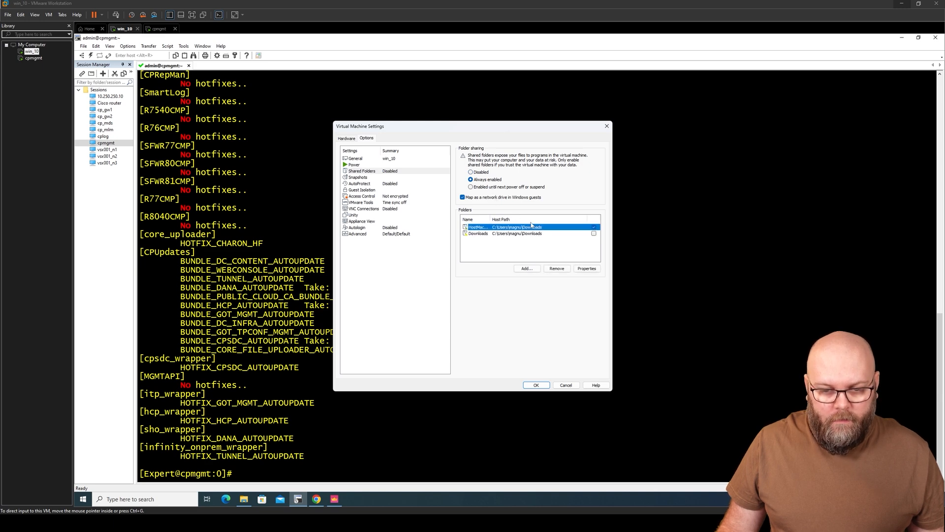
pyautogui.click(594, 227)
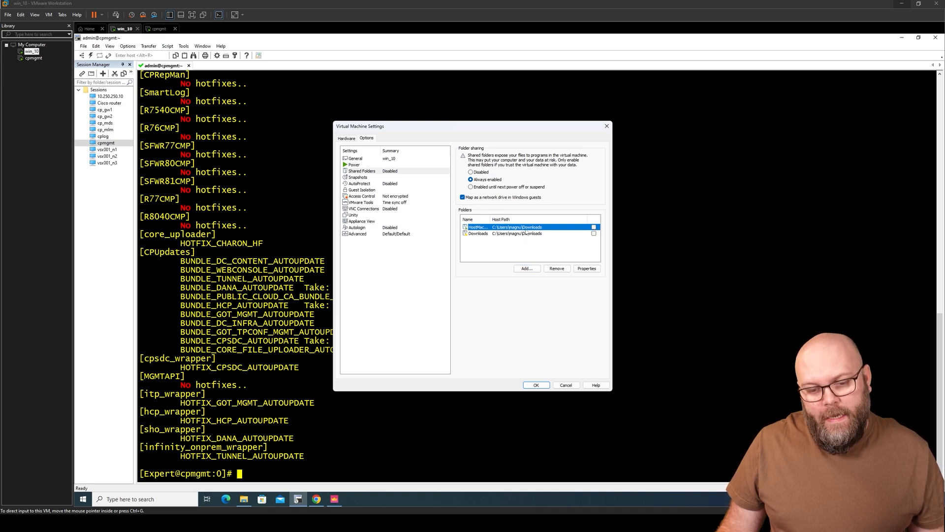
pyautogui.click(593, 227)
pyautogui.moveTo(490, 218); pyautogui.dragTo(505, 218)
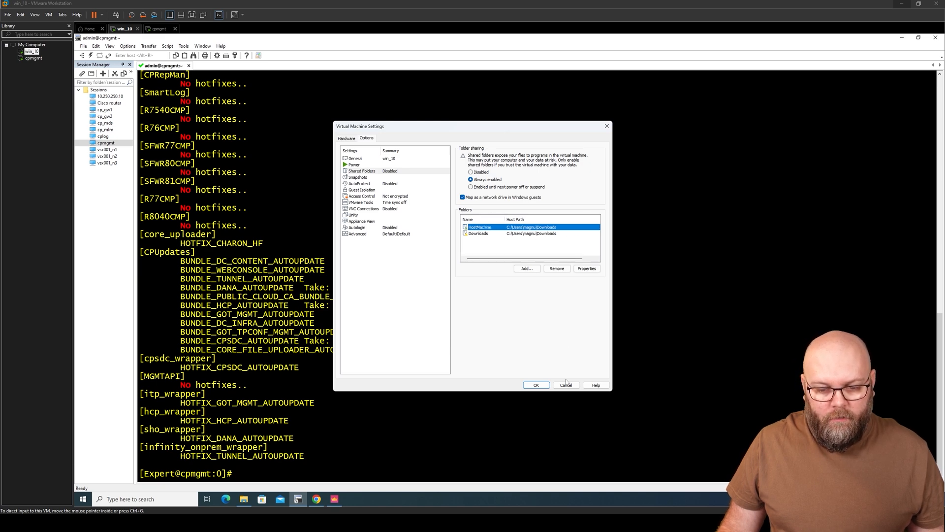
pyautogui.click(536, 385)
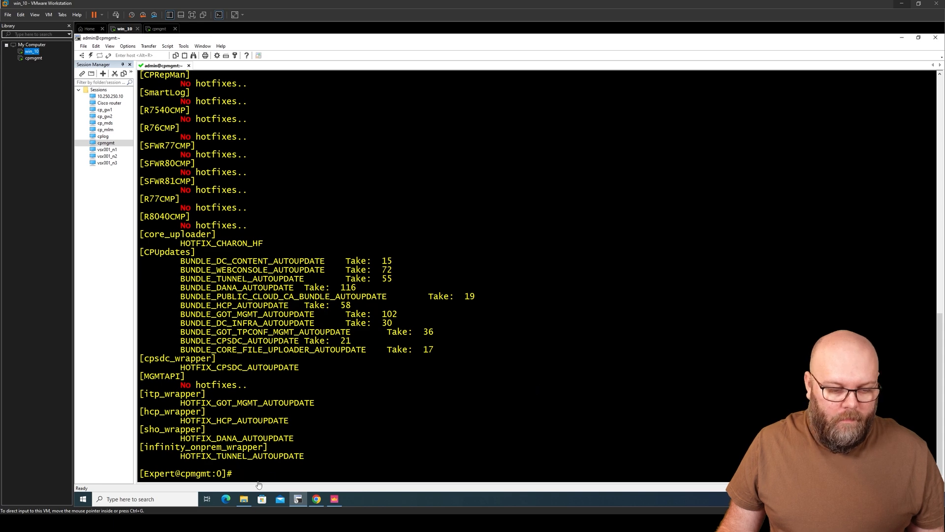
# Step: Check the empty Z: shared drive in the guest, then open win_10's Shared Folders settings
pyautogui.click(244, 498)
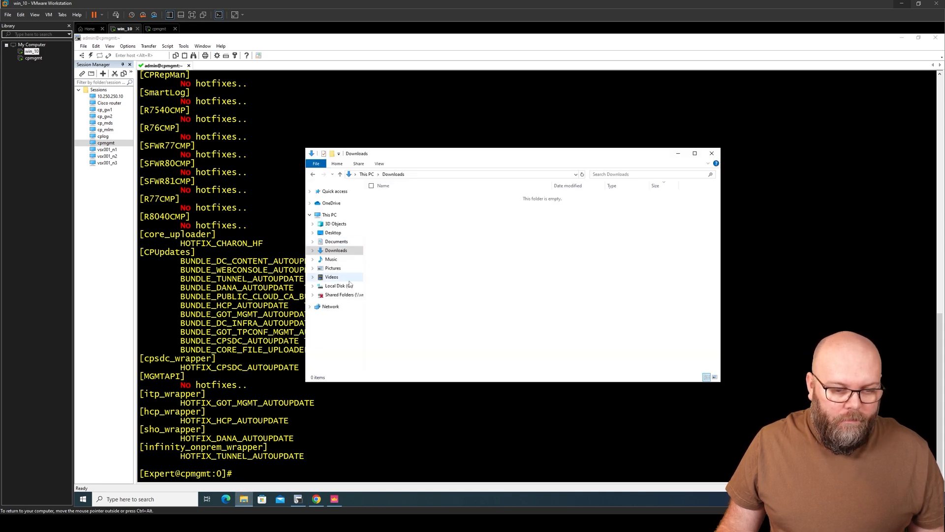
pyautogui.click(343, 294)
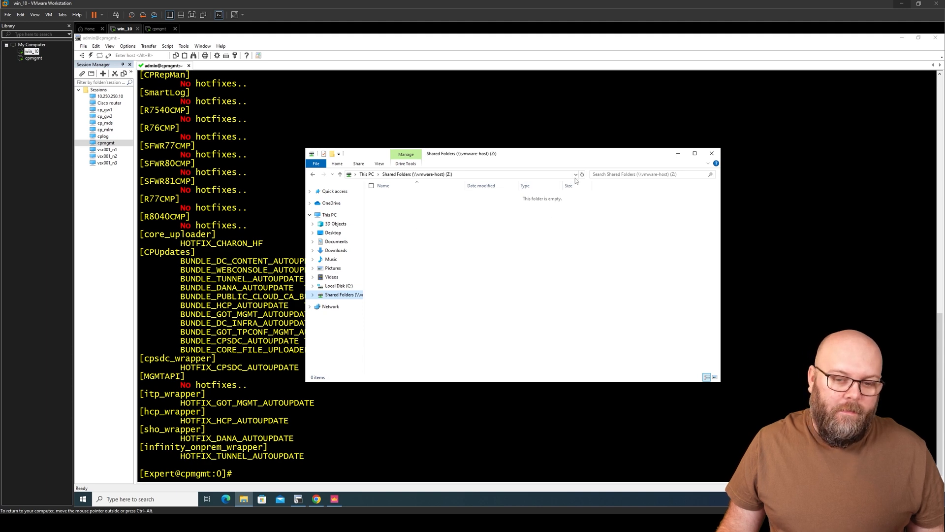
pyautogui.rightClick(29, 51)
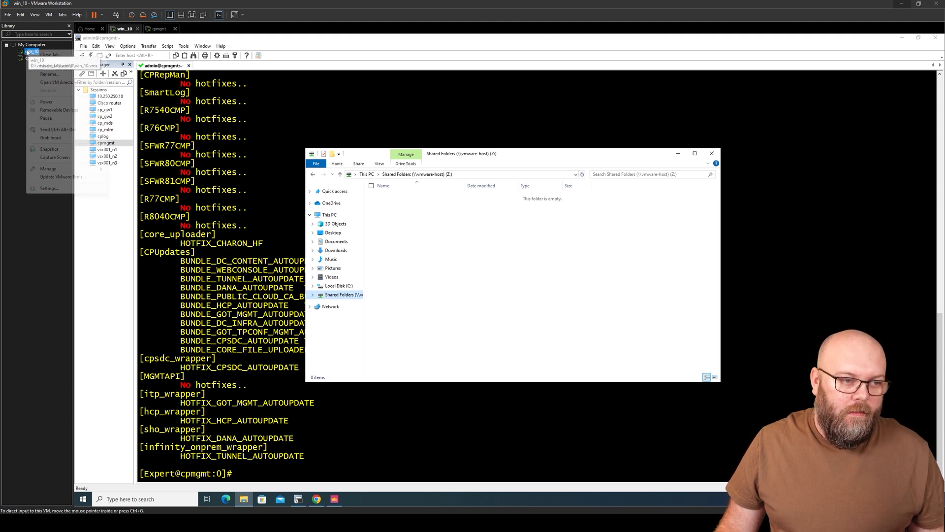
pyautogui.click(78, 187)
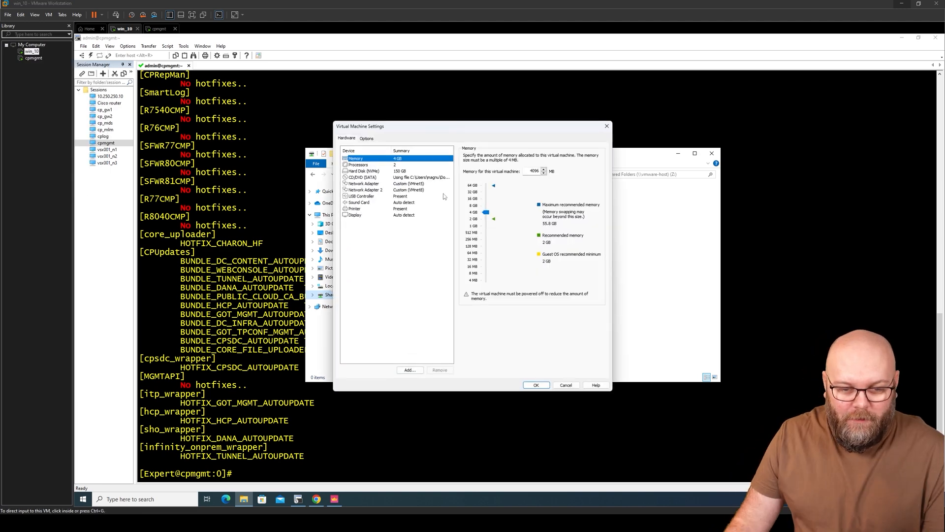
pyautogui.click(367, 139)
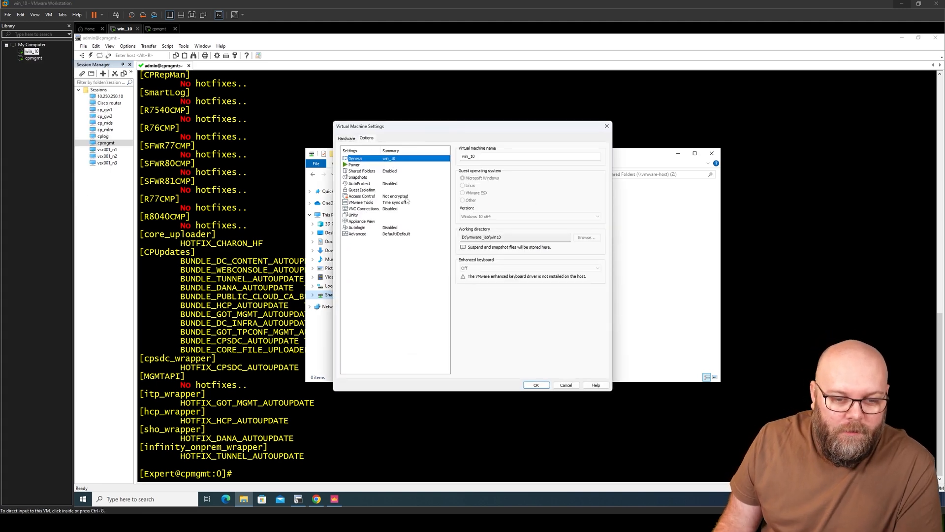
pyautogui.click(390, 172)
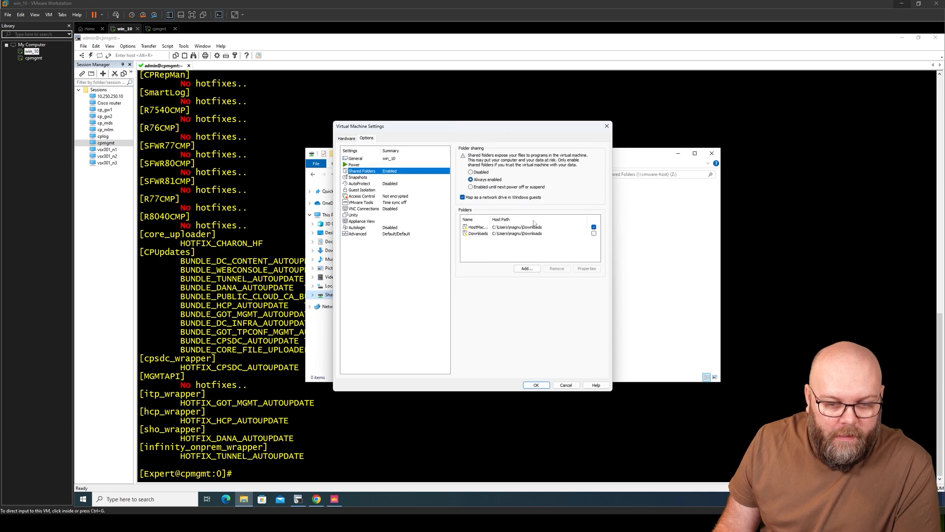
# Step: Add the host's Downloads folder as share Downloads-2 and save the VM settings
pyautogui.click(531, 267)
pyautogui.click(505, 320)
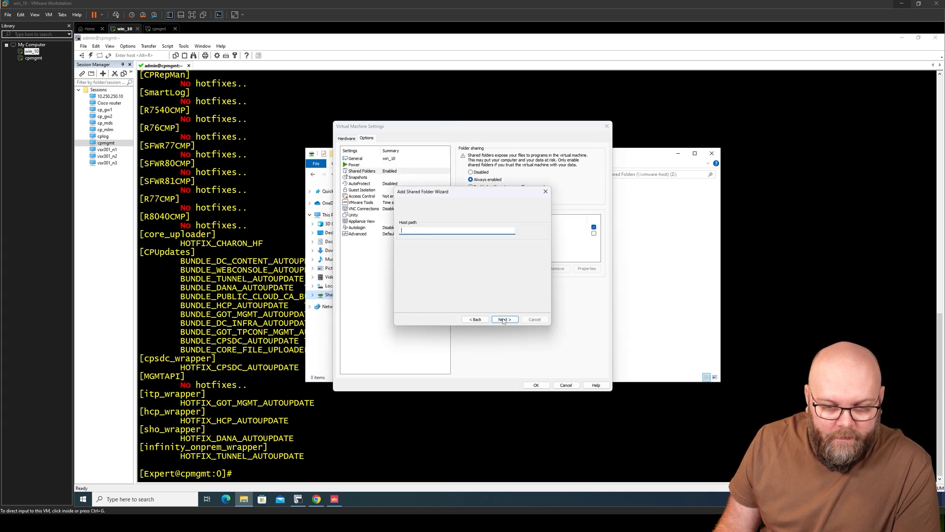
pyautogui.click(531, 232)
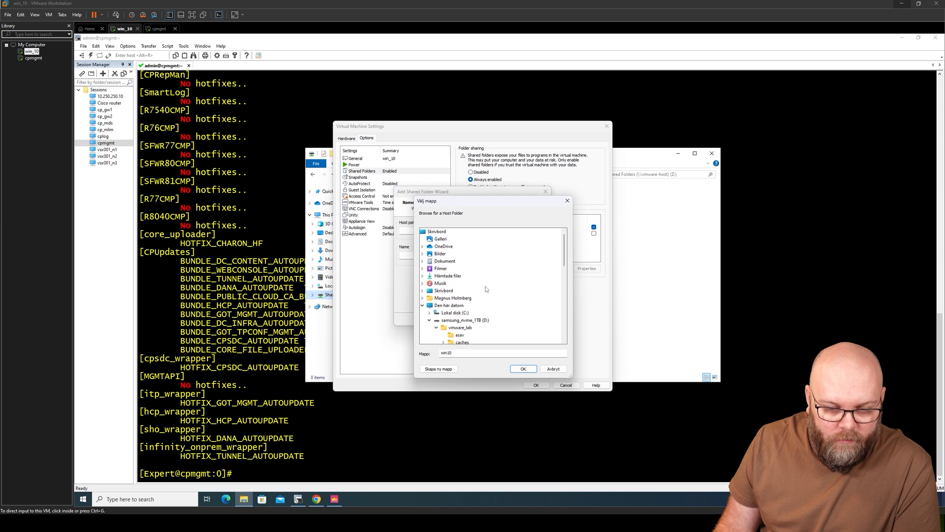
pyautogui.click(447, 277)
pyautogui.click(522, 371)
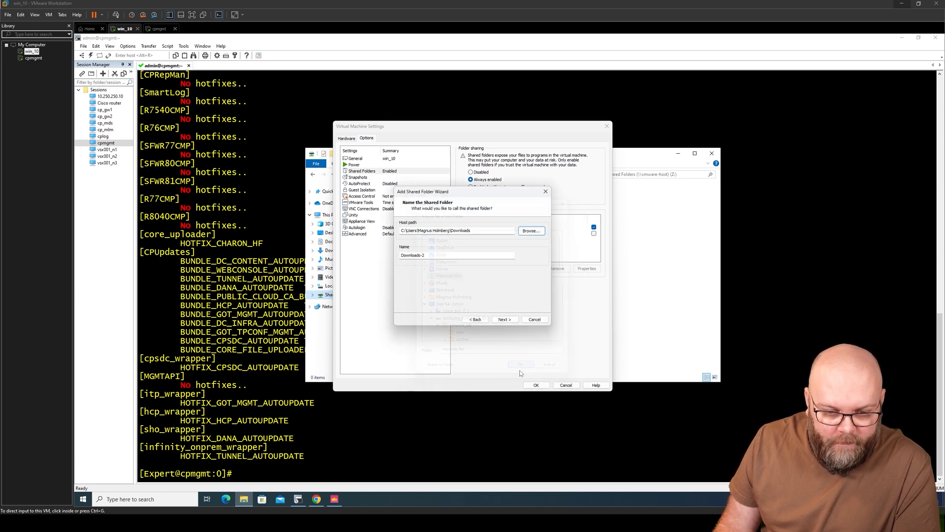
pyautogui.doubleClick(435, 255)
pyautogui.click(504, 321)
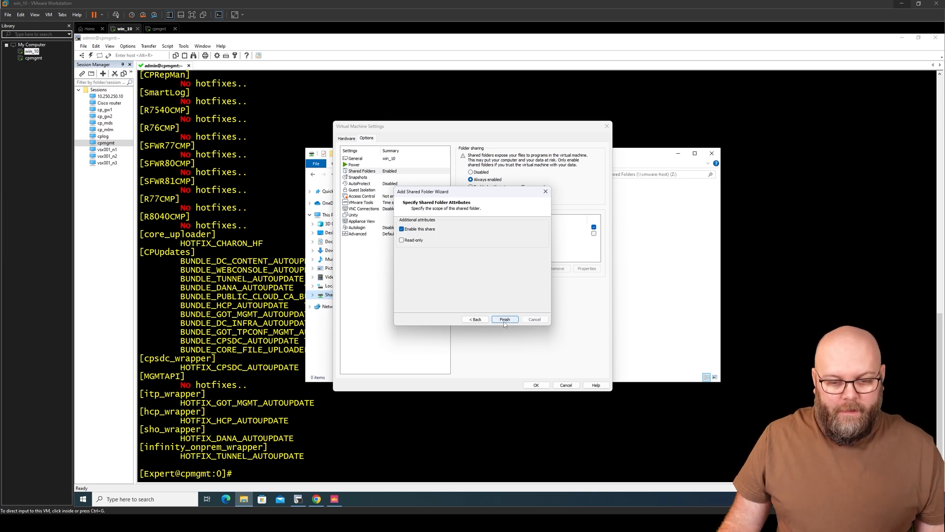
pyautogui.click(504, 319)
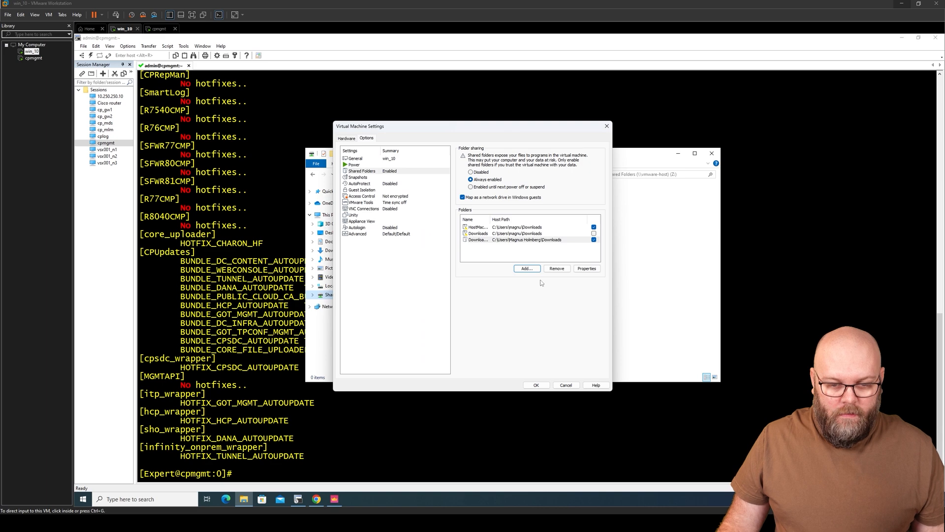
pyautogui.click(540, 386)
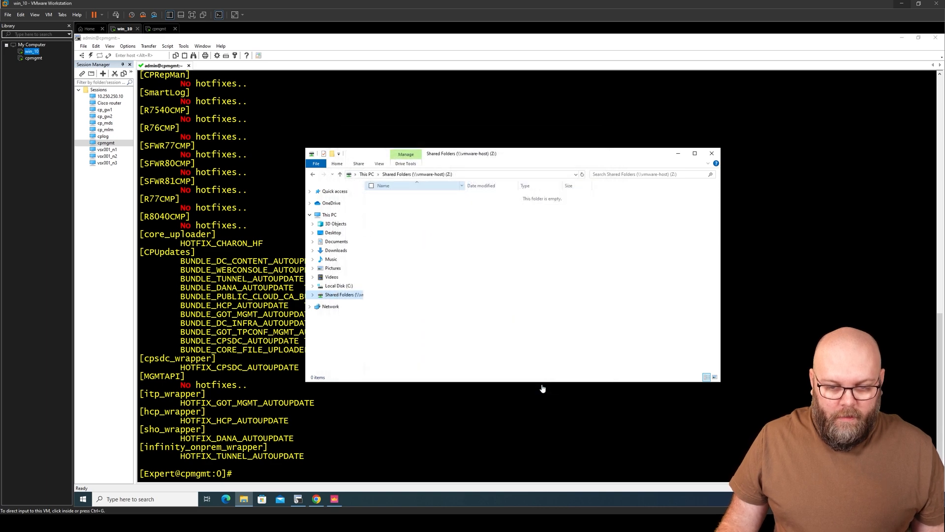
# Step: Open the shared Downloads folder sorted newest first and select the Take 41 Jumbo hotfix tar
pyautogui.click(582, 174)
pyautogui.doubleClick(395, 197)
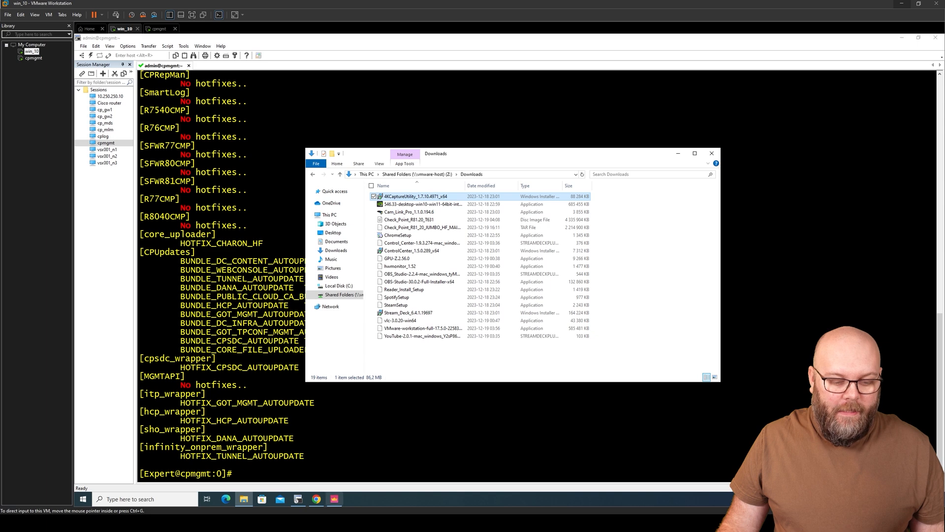
pyautogui.moveTo(334, 499)
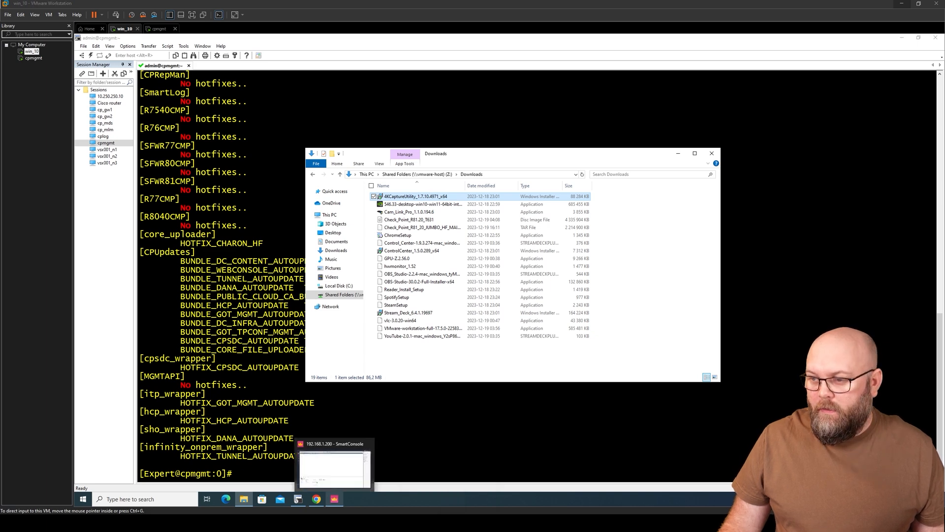
pyautogui.moveTo(944, 104); pyautogui.dragTo(566, 111)
pyautogui.moveTo(621, 117); pyautogui.dragTo(944, 118)
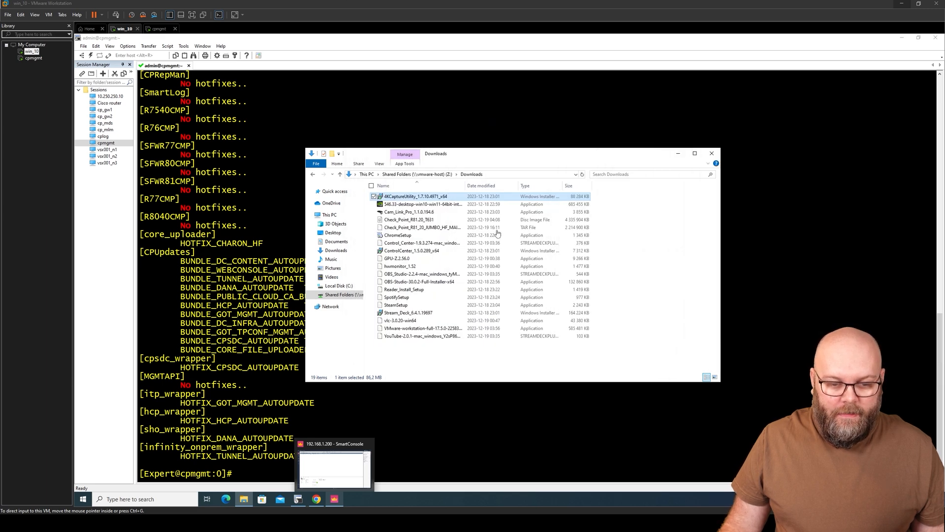
pyautogui.click(495, 187)
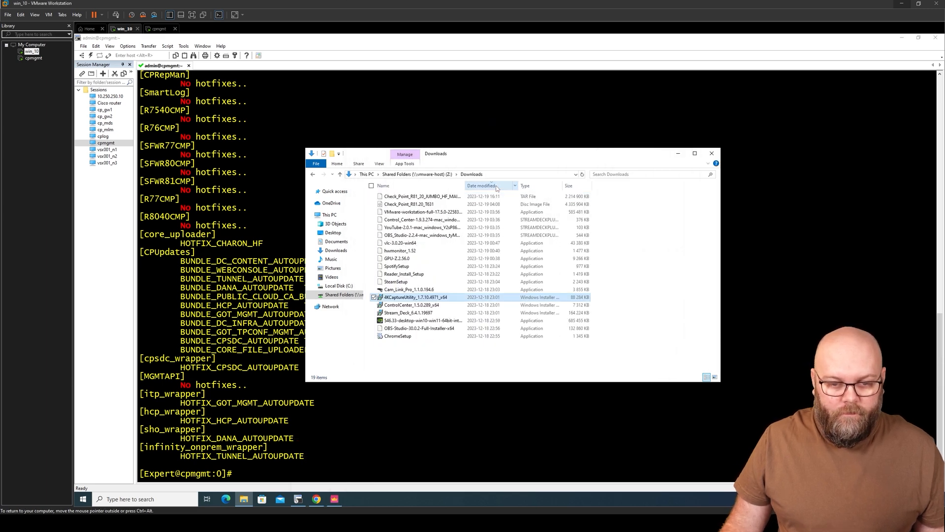
pyautogui.moveTo(465, 185); pyautogui.dragTo(500, 186)
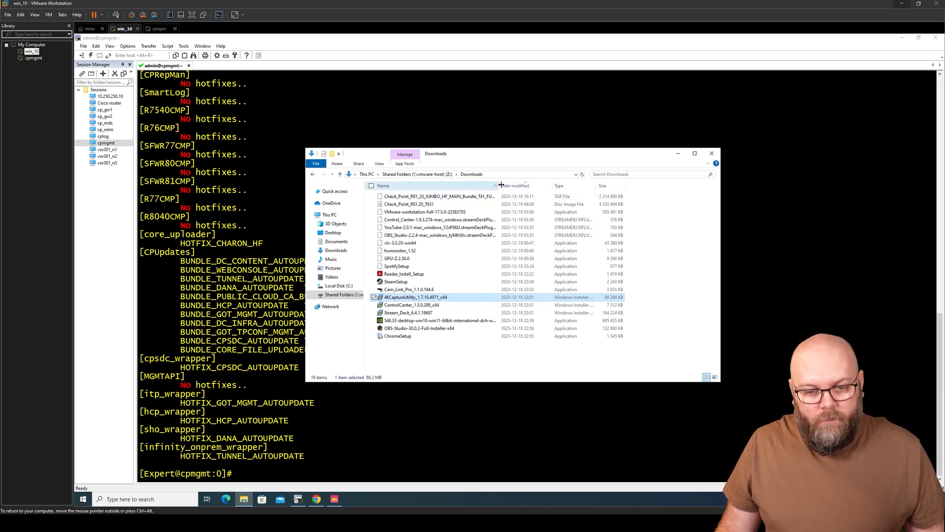
pyautogui.click(481, 197)
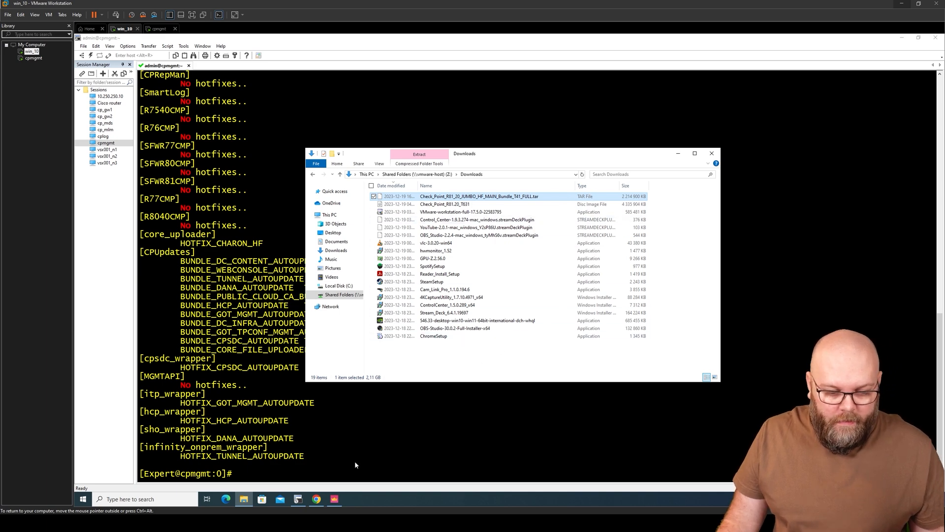
# Step: Bring the Gaia Portal CPUSE page back to the front
pyautogui.moveTo(316, 499)
pyautogui.click(591, 501)
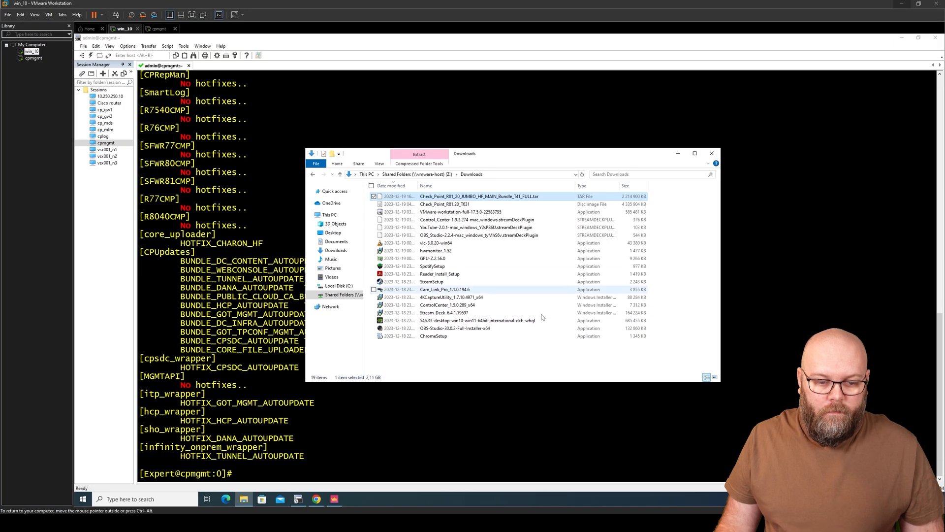
pyautogui.click(316, 499)
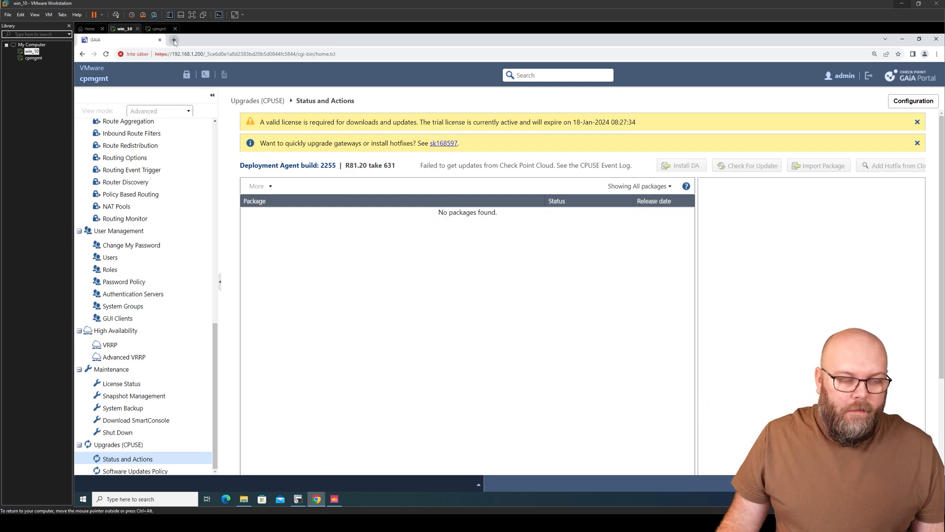
# Step: Launch Command Prompt via cmd and run a ping to google.se, then stop it
pyautogui.click(83, 499)
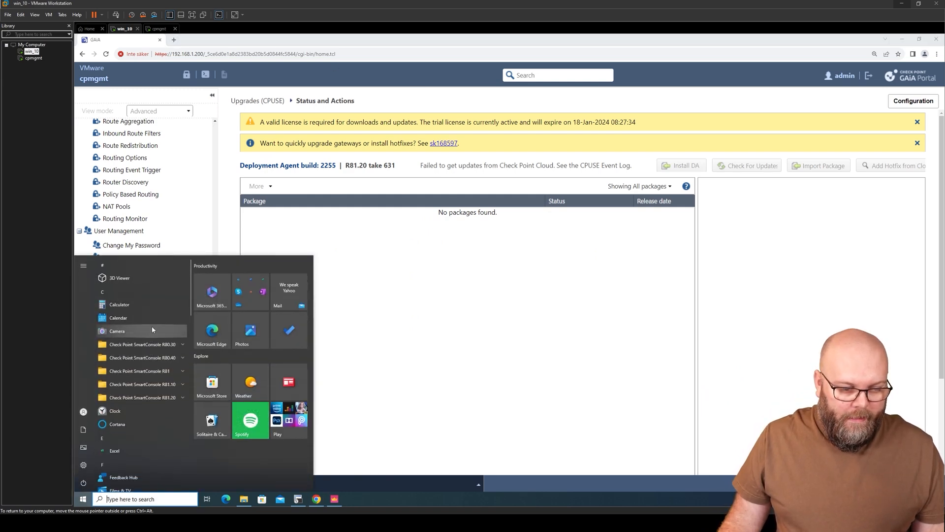
pyautogui.write('cmd')
pyautogui.press('Return')
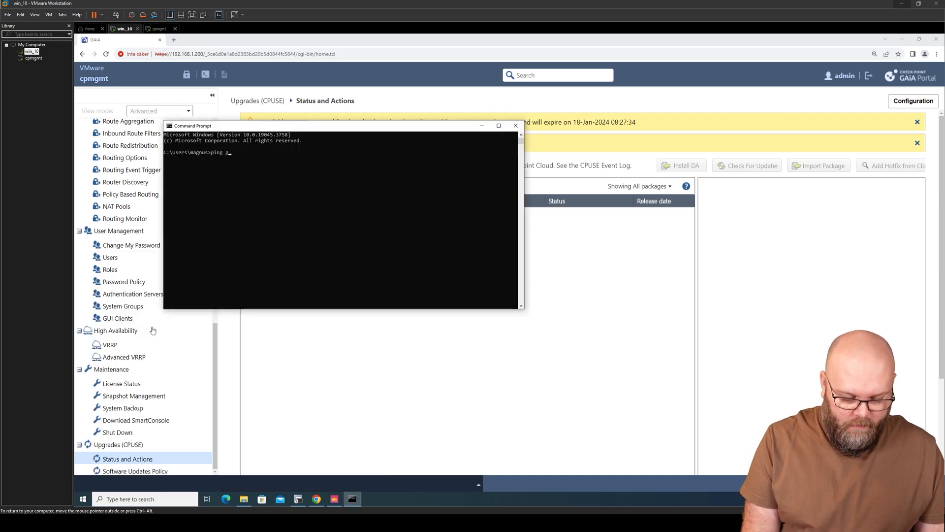
pyautogui.write('ping google.se')
pyautogui.press('Return')
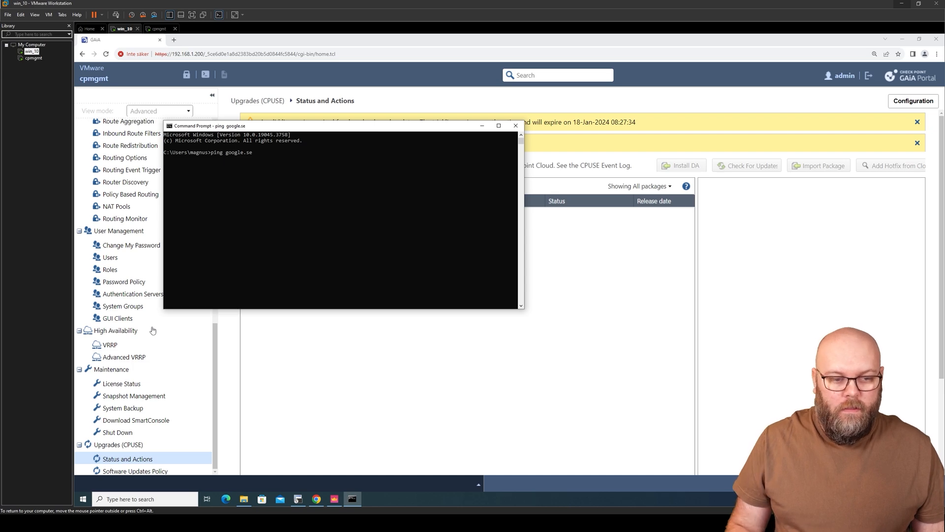
pyautogui.hotkey('ctrl', 'c')
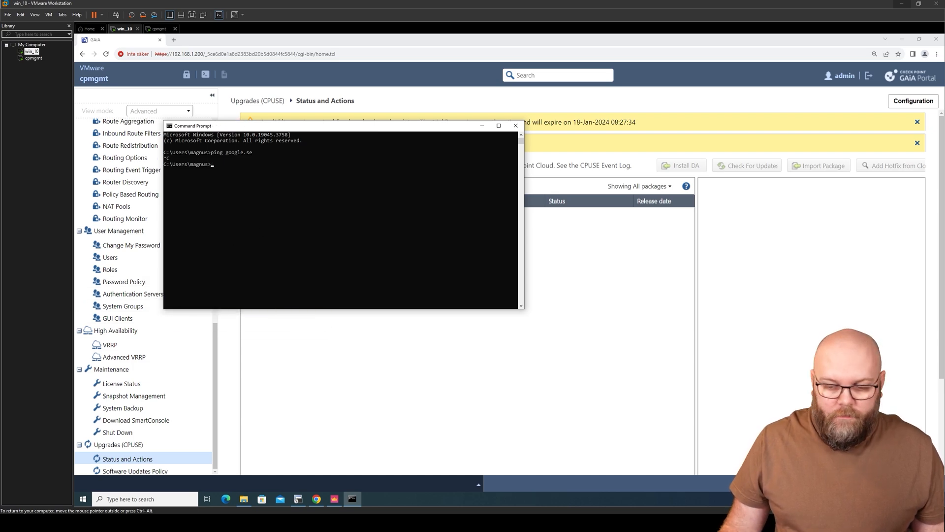
# Step: Check network settings showing Ethernet0 with No Internet access, then open win_10's VM settings
pyautogui.click(874, 498)
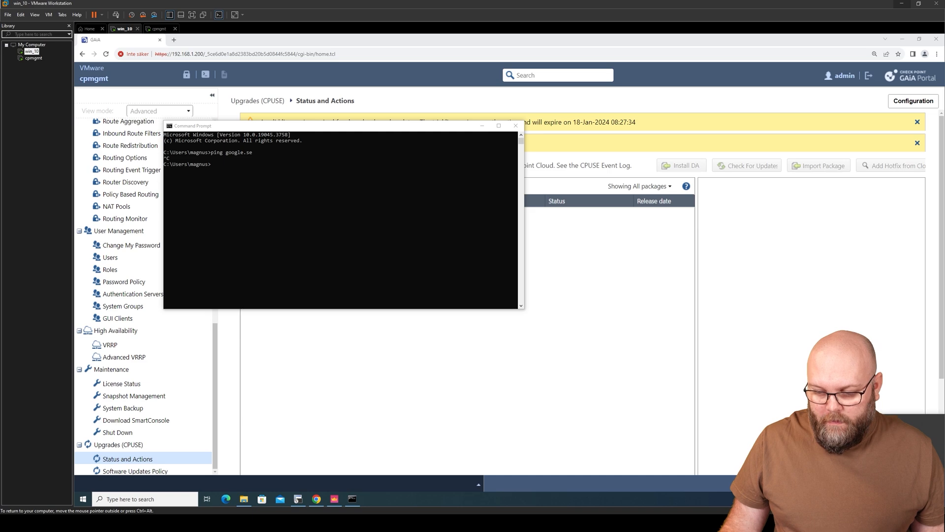
pyautogui.click(827, 458)
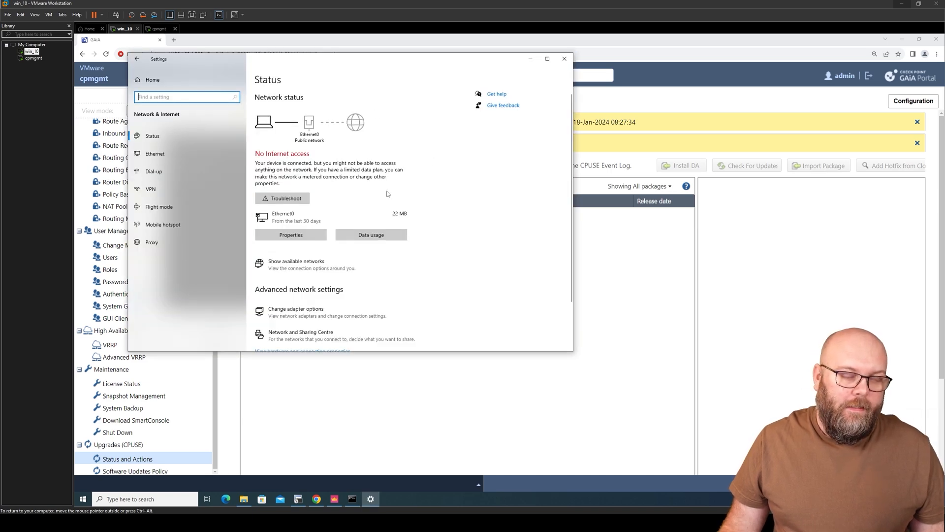
pyautogui.rightClick(36, 51)
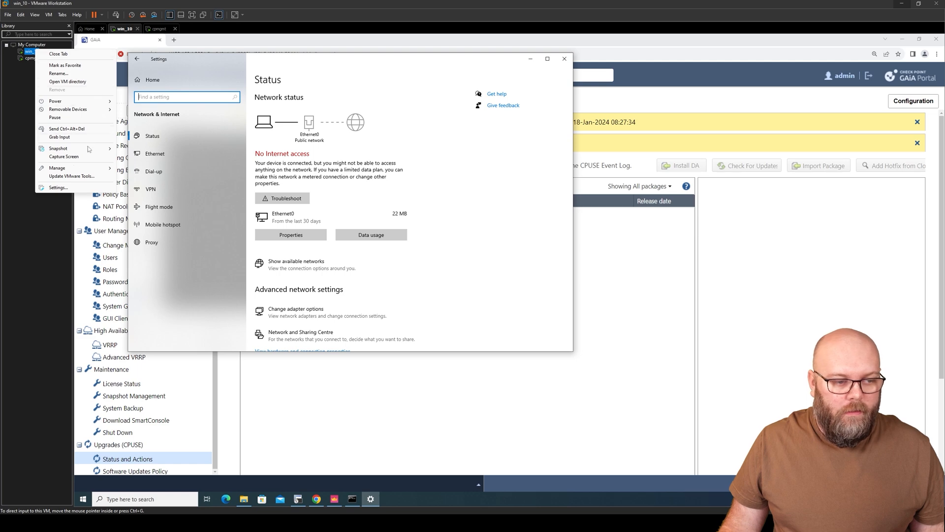
pyautogui.click(68, 189)
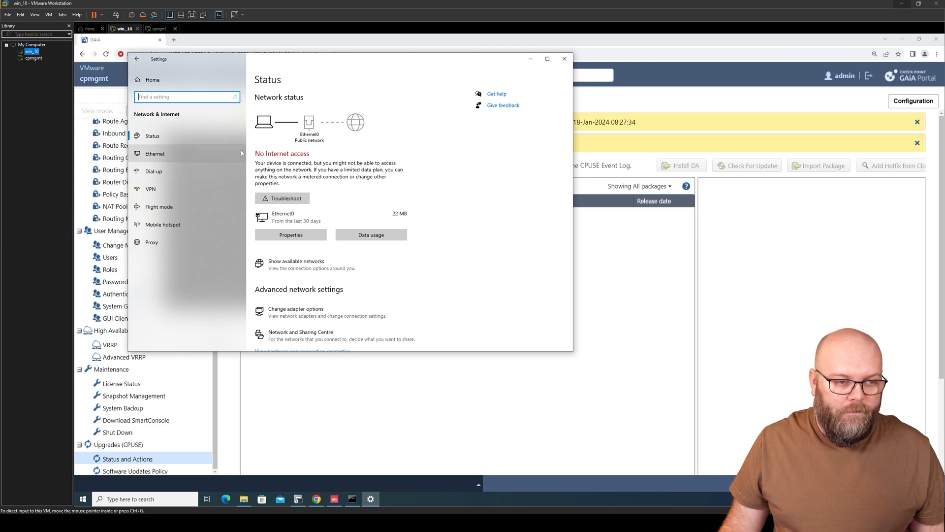
# Step: Connect Network Adapter 2 on win_10 and view both Ethernet networks in Windows Settings
pyautogui.click(404, 190)
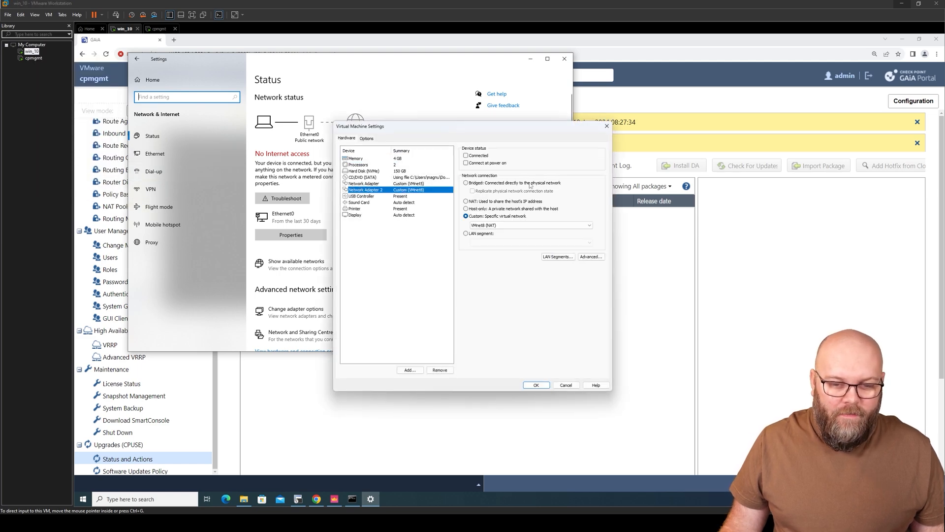
pyautogui.click(466, 155)
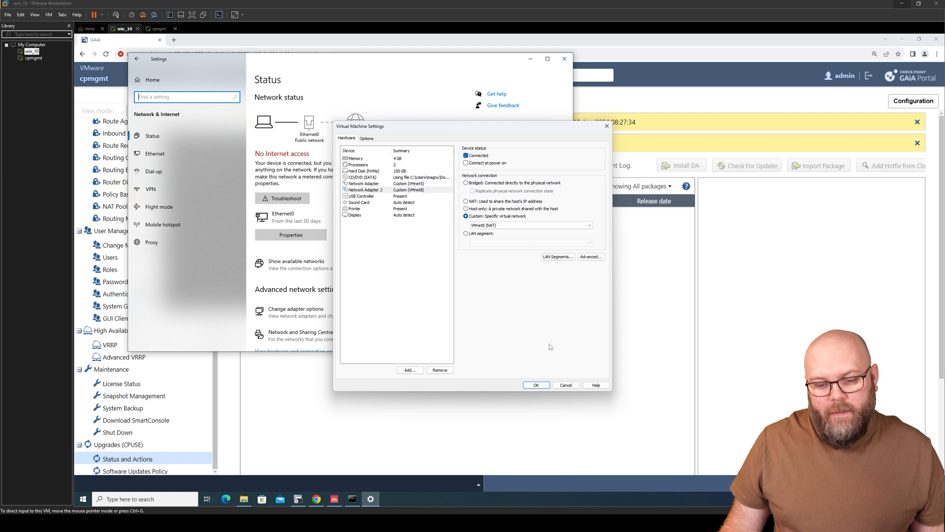
pyautogui.click(539, 385)
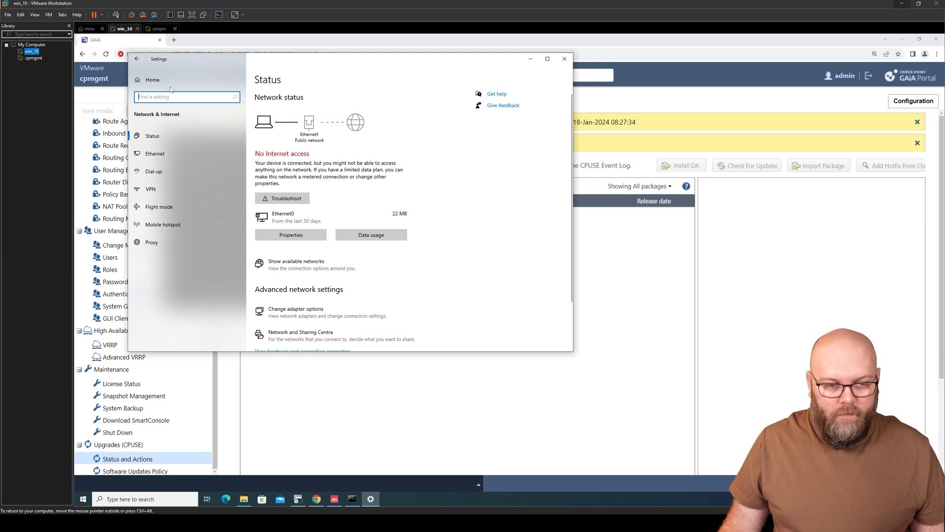
pyautogui.click(156, 153)
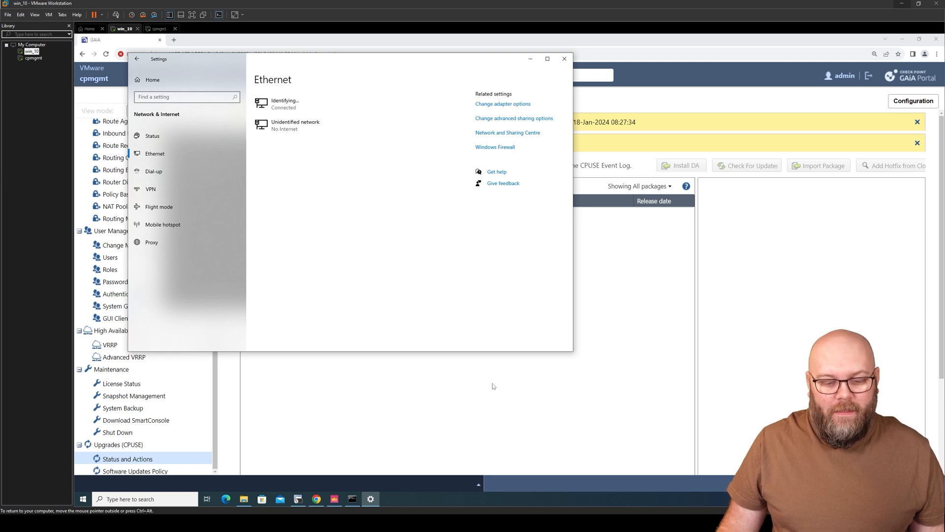
# Step: In Command Prompt, rerun the previous ping to google.se, then stop it
pyautogui.click(352, 499)
pyautogui.press('Up')
pyautogui.press('Return')
pyautogui.click(375, 183)
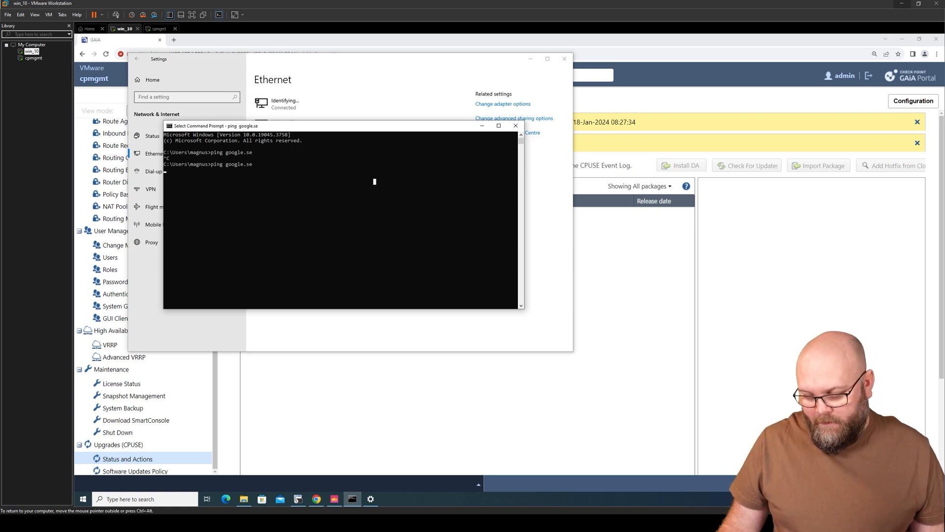
pyautogui.click(354, 188)
pyautogui.hotkey('ctrl', 'c')
pyautogui.hotkey('ctrl', 'c')
# Step: Ping 8.8.8.8, stop after 2 replies at 0% loss, and return to the Gaia portal
pyautogui.press('Return')
pyautogui.press('Return')
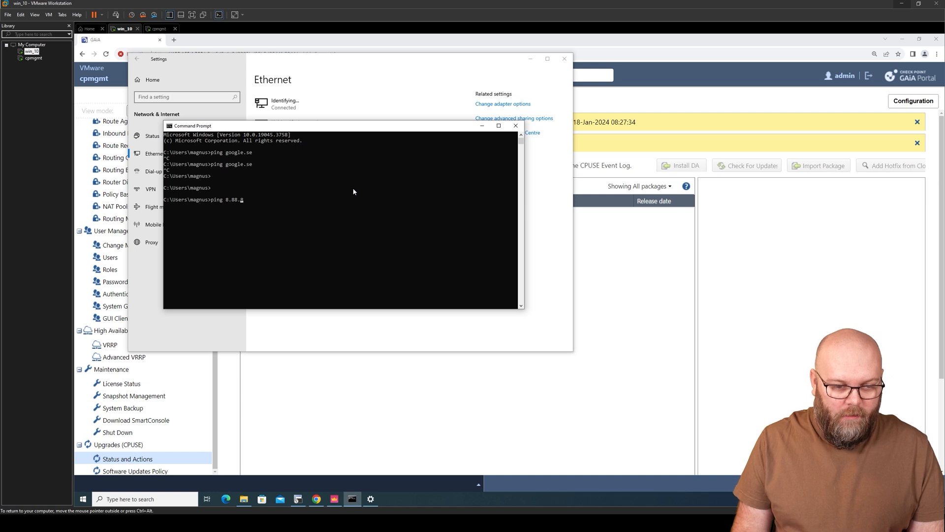
pyautogui.press('Return')
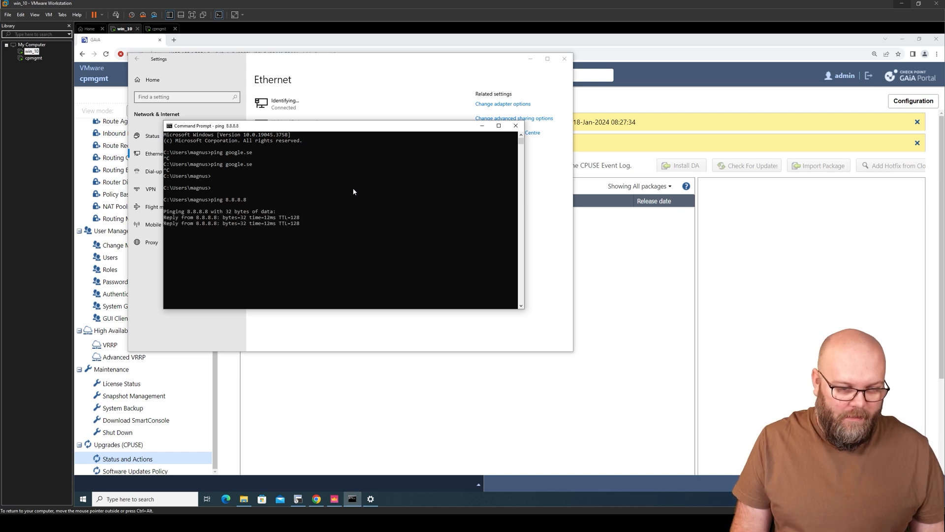
pyautogui.hotkey('ctrl', 'c')
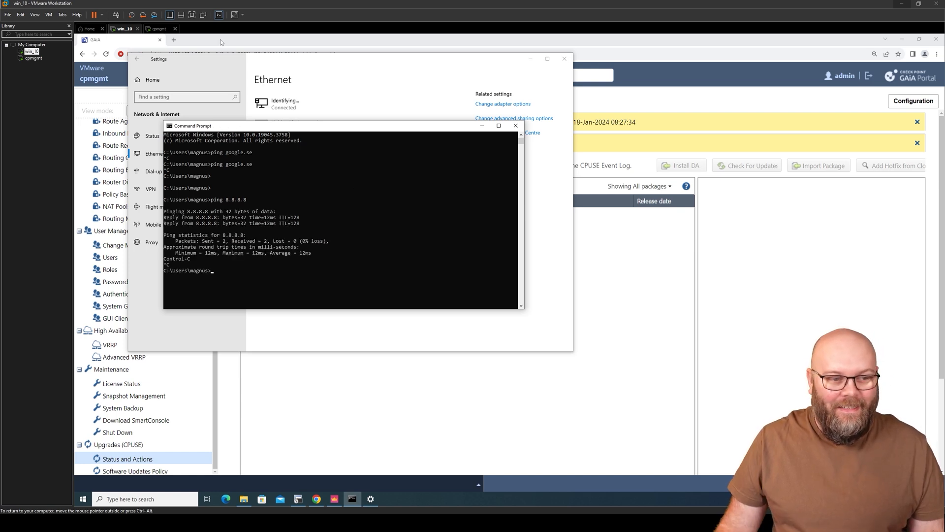
pyautogui.click(316, 499)
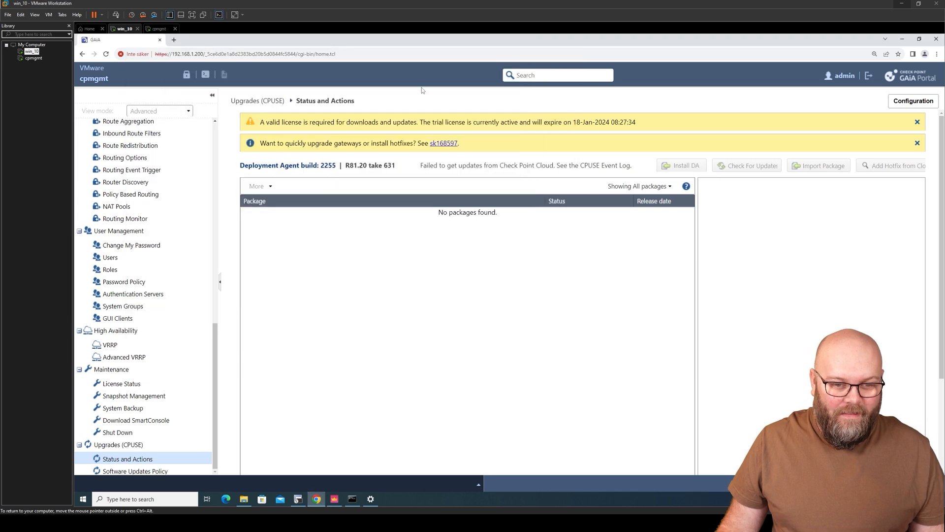
# Step: Google 'check point' in a new Chrome tab, dismissing the customise popup and accepting cookies
pyautogui.click(173, 39)
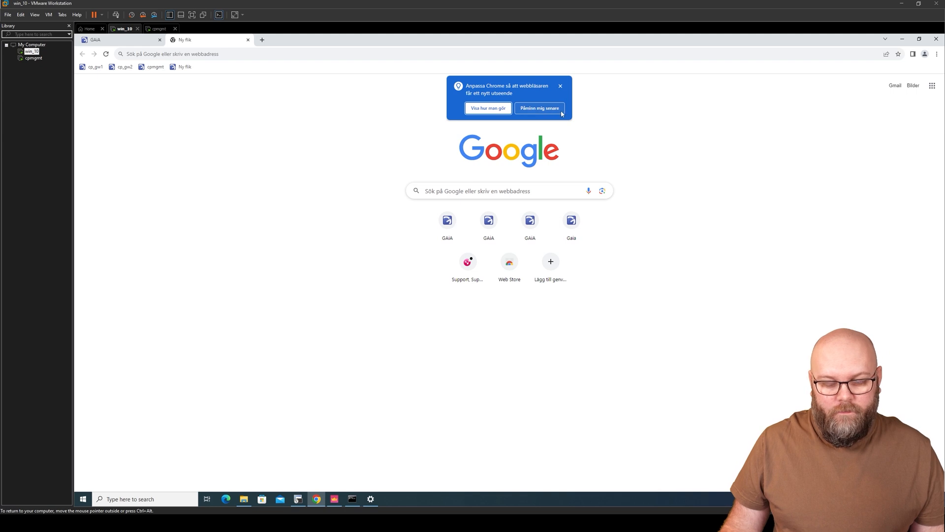
pyautogui.click(562, 88)
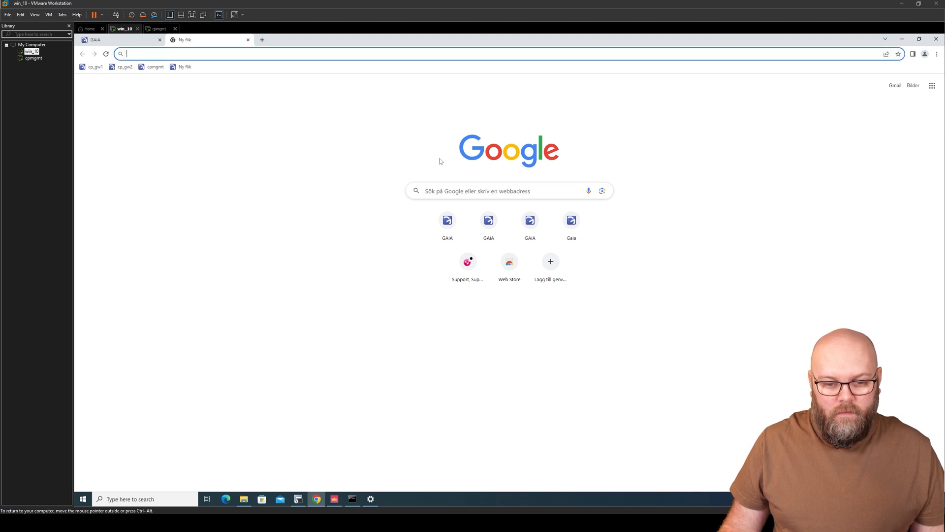
pyautogui.click(315, 53)
pyautogui.write('check')
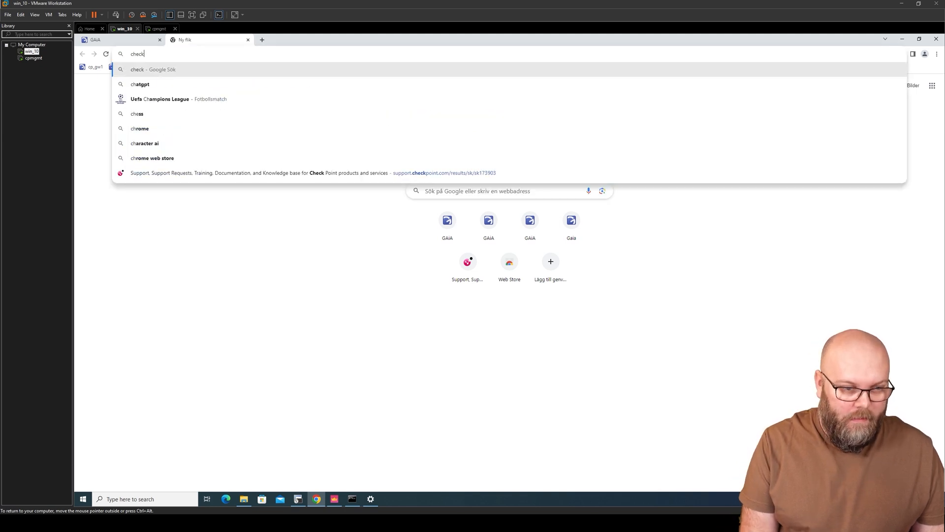
pyautogui.write(' point')
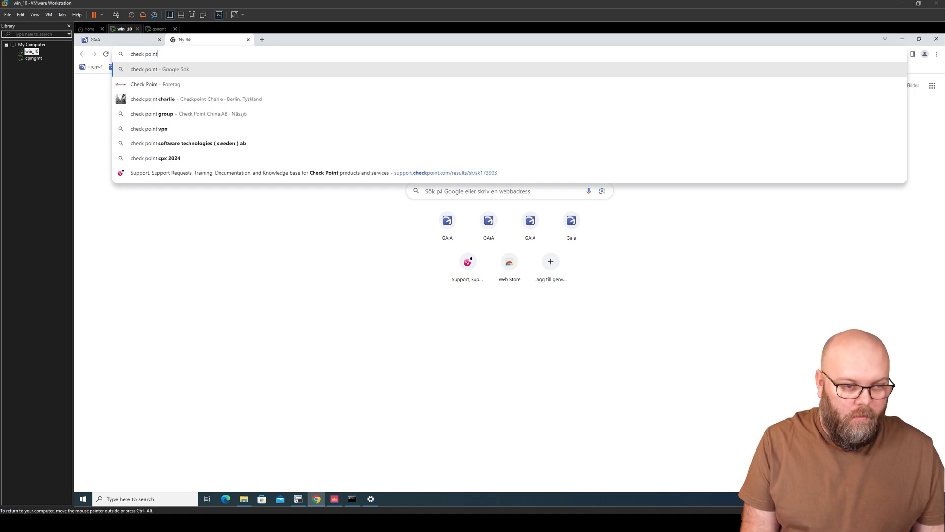
pyautogui.press('Return')
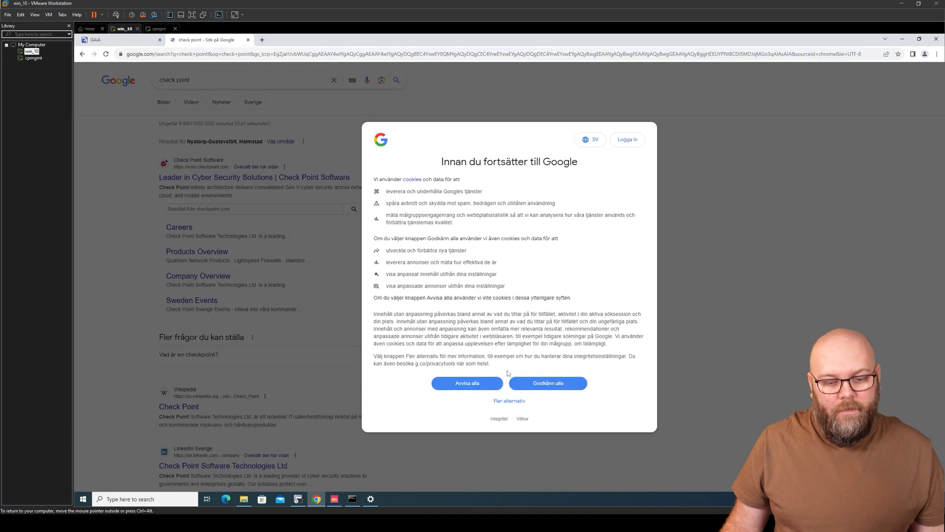
pyautogui.click(515, 388)
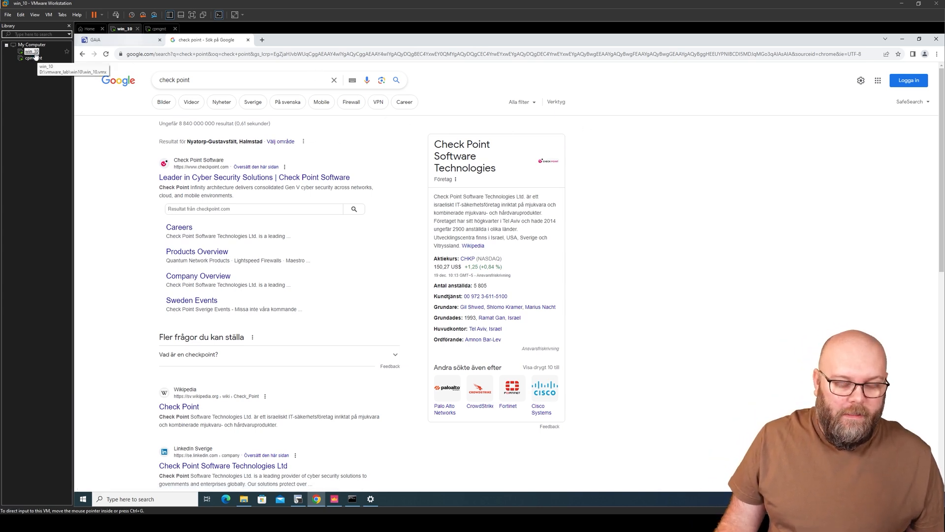
# Step: Minimize Chrome, Command Prompt, network settings and Downloads to reveal the SecureCRT hotfix listing
pyautogui.click(902, 39)
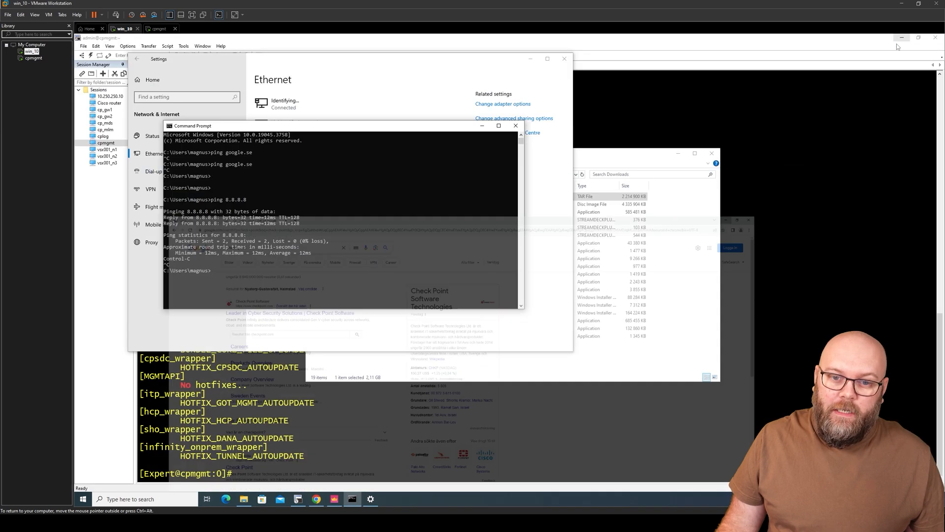
pyautogui.click(482, 126)
pyautogui.click(531, 59)
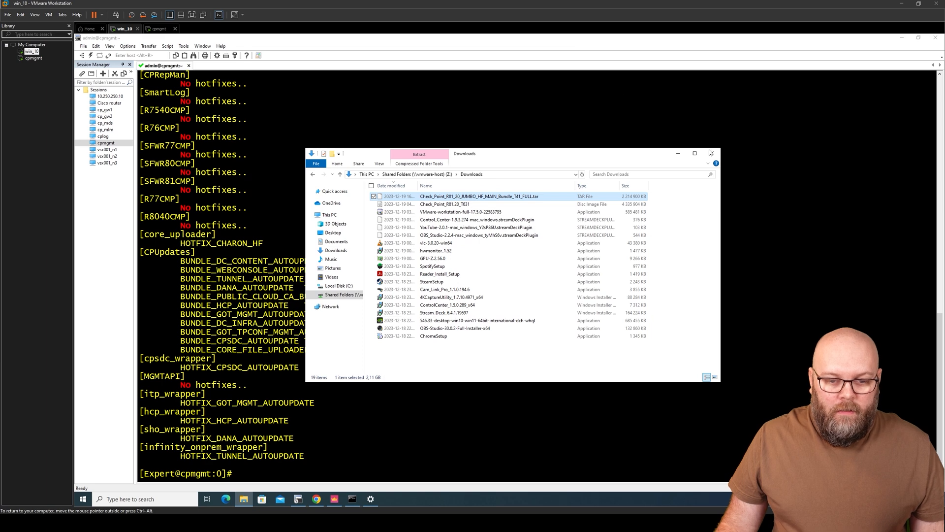
pyautogui.click(679, 154)
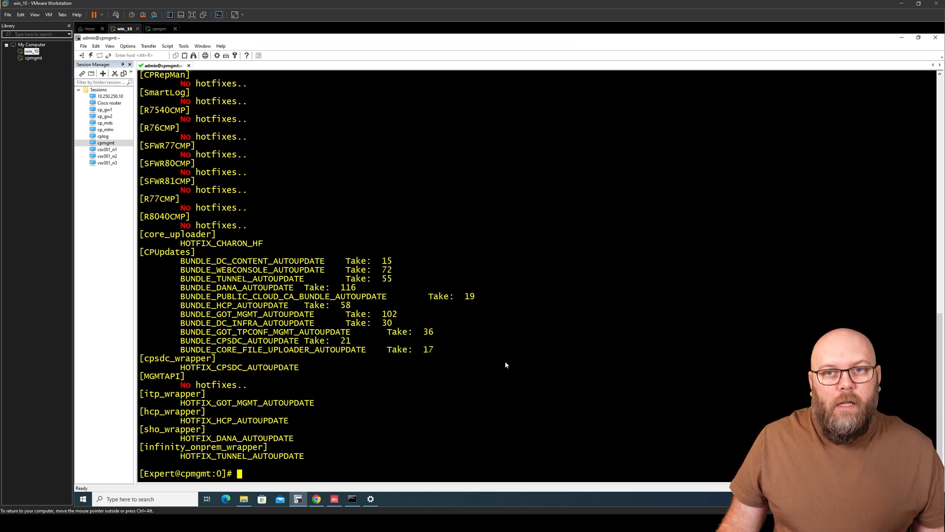
# Step: Close the Google search tab and check the installed Deployment Agent build 2255 on the CPUSE page
pyautogui.click(317, 499)
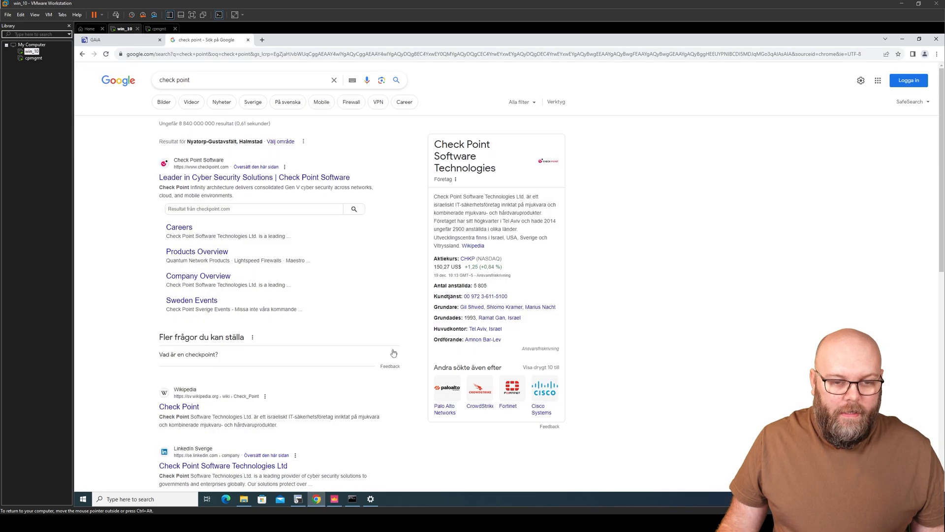
pyautogui.click(249, 39)
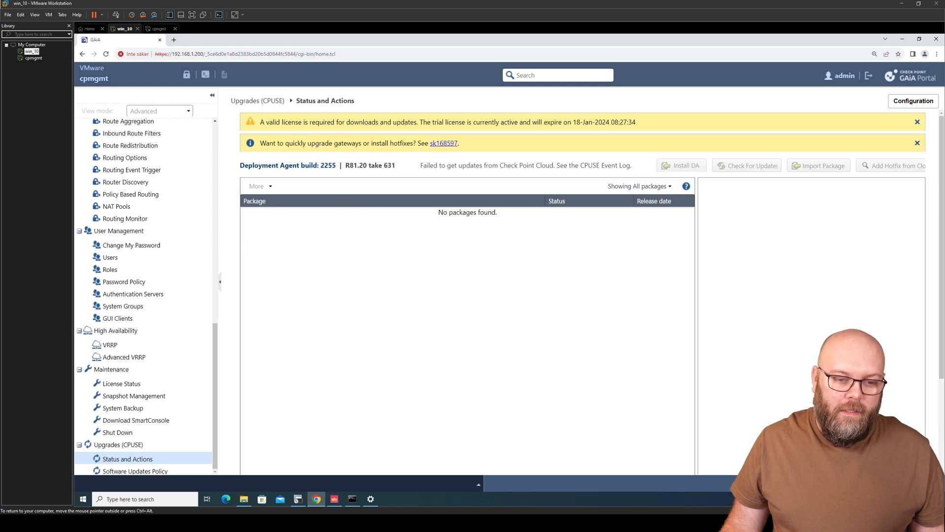
pyautogui.moveTo(336, 166); pyautogui.dragTo(238, 165)
pyautogui.click(275, 166)
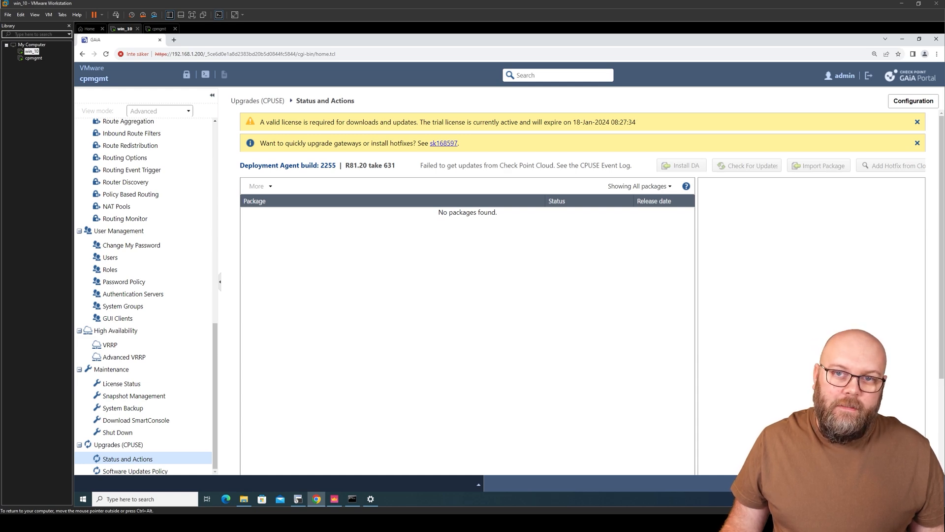
# Step: In support article sk92449, find the latest Deployment Agent build 2337
pyautogui.moveTo(514, 523)
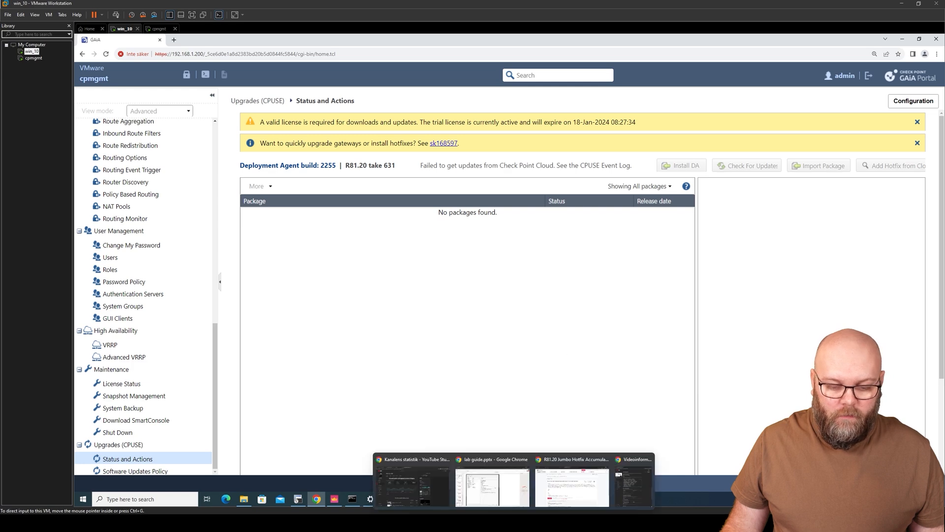
pyautogui.click(575, 488)
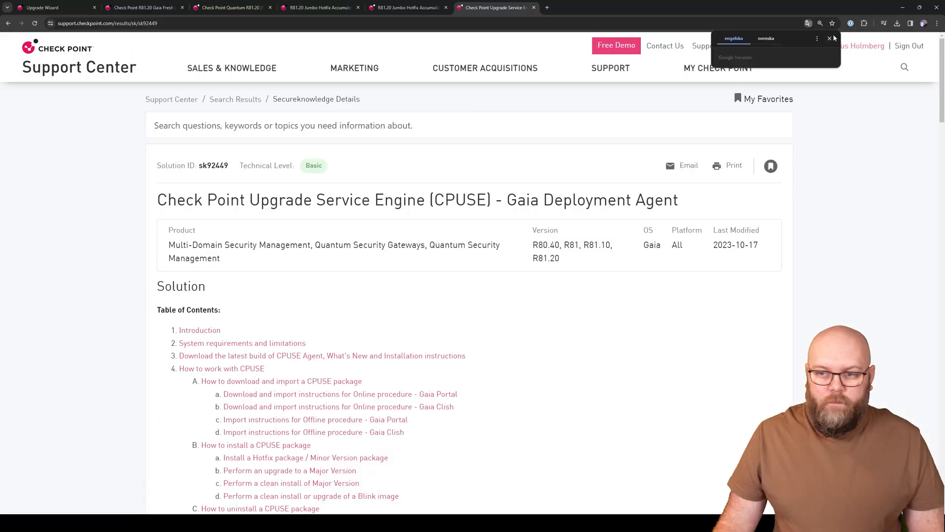
pyautogui.click(830, 39)
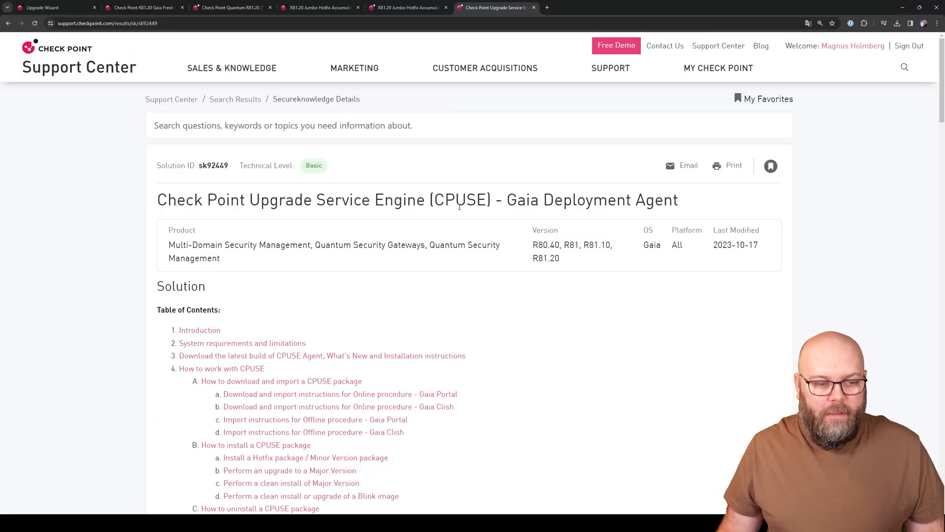
pyautogui.doubleClick(218, 167)
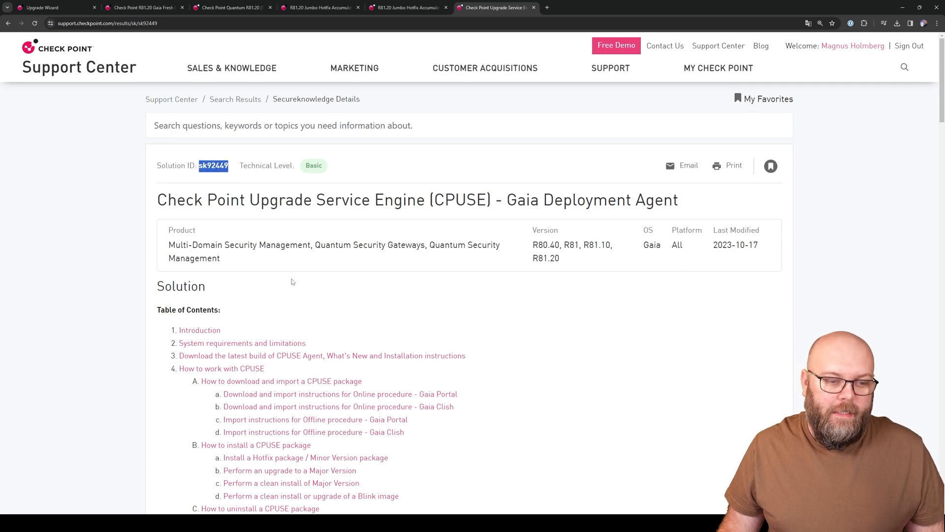
pyautogui.scroll(-10, 586, 339)
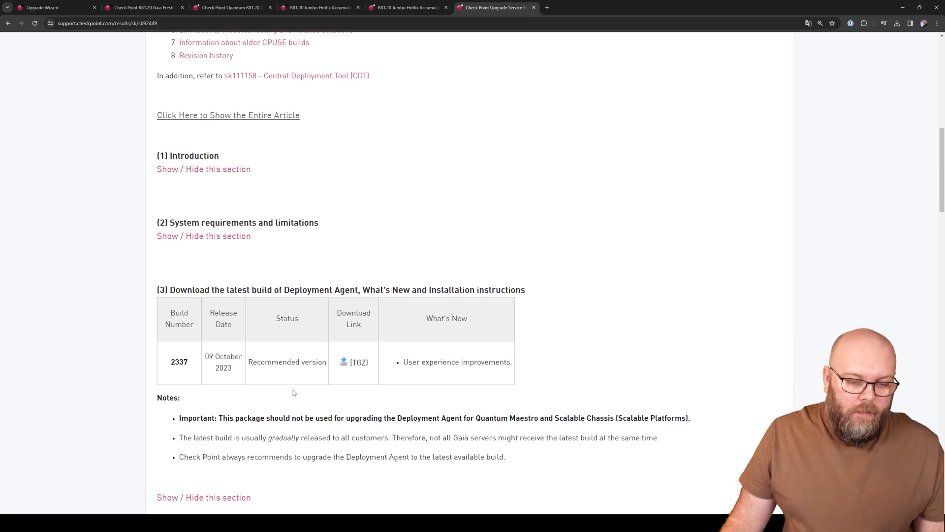
pyautogui.doubleClick(179, 362)
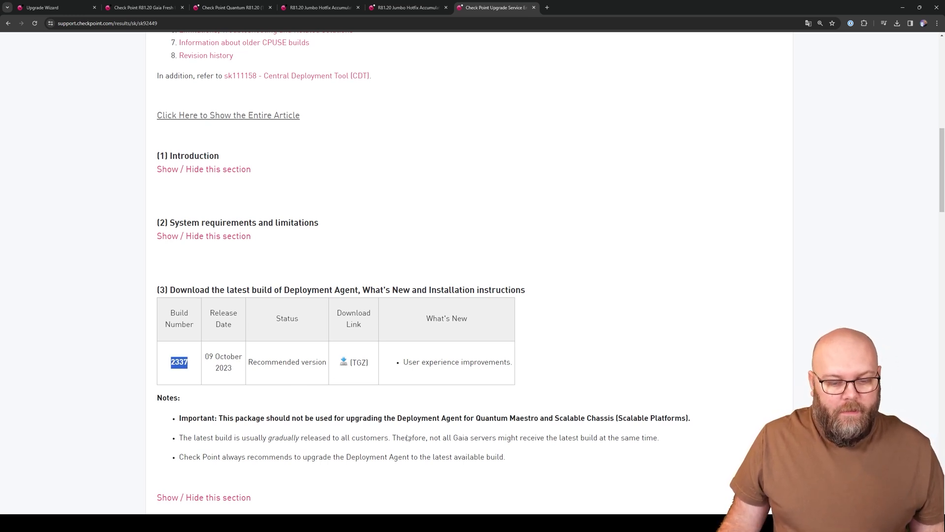
pyautogui.click(561, 522)
pyautogui.click(579, 474)
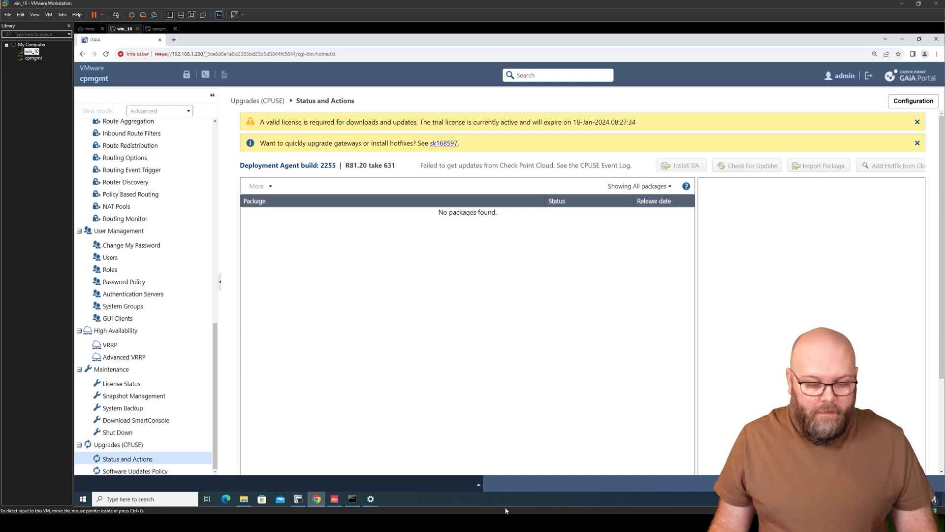
# Step: Download DeploymentAgent_000002337_1.tgz for build 2337, then return to the Gaia portal VM
pyautogui.moveTo(514, 523)
pyautogui.click(543, 490)
pyautogui.click(344, 364)
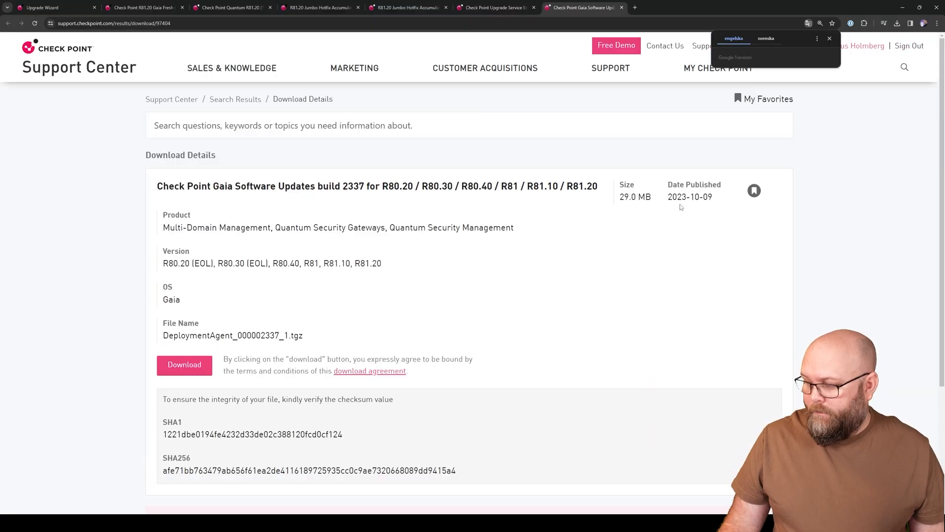
pyautogui.click(209, 362)
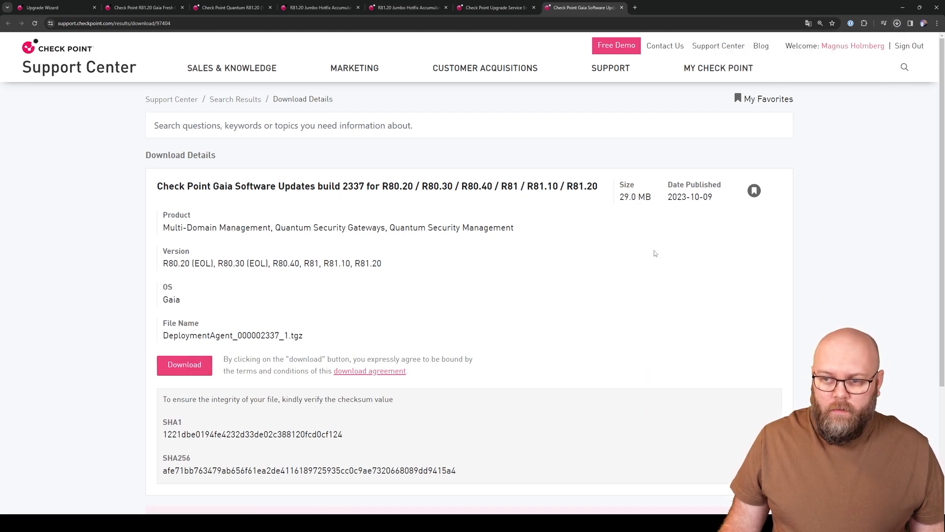
pyautogui.hotkey('alt', 'Tab')
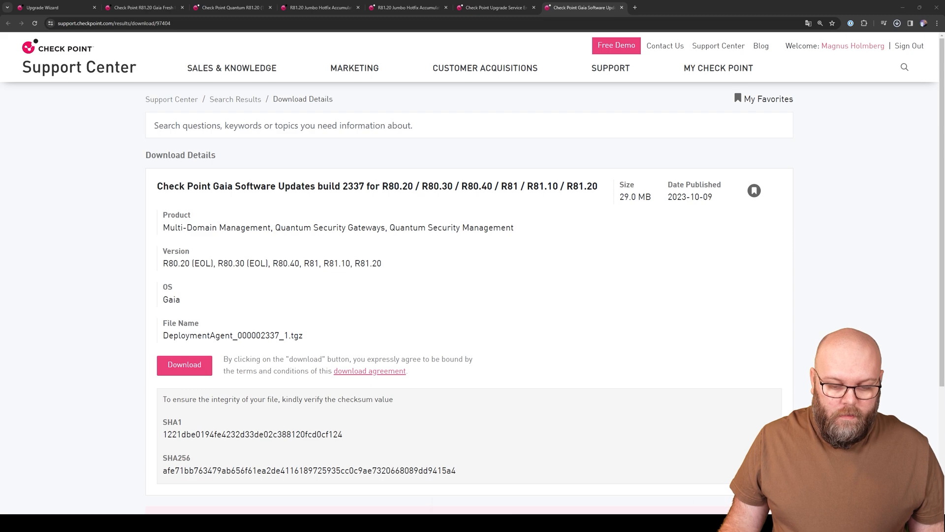
pyautogui.hotkey('alt', 'Tab')
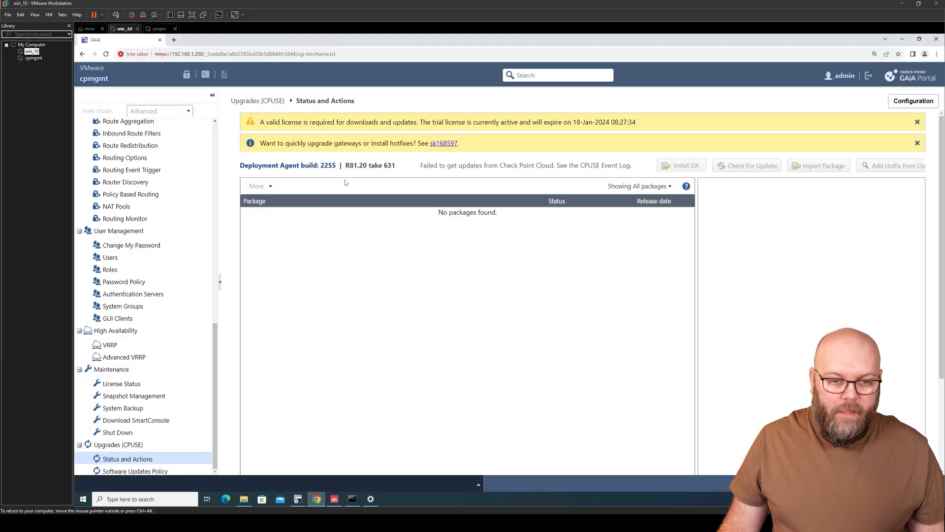
# Step: Take the configuration lock and install Deployment Agent offline from DeploymentAgent_000002337_1.tgz
pyautogui.click(188, 78)
pyautogui.click(481, 299)
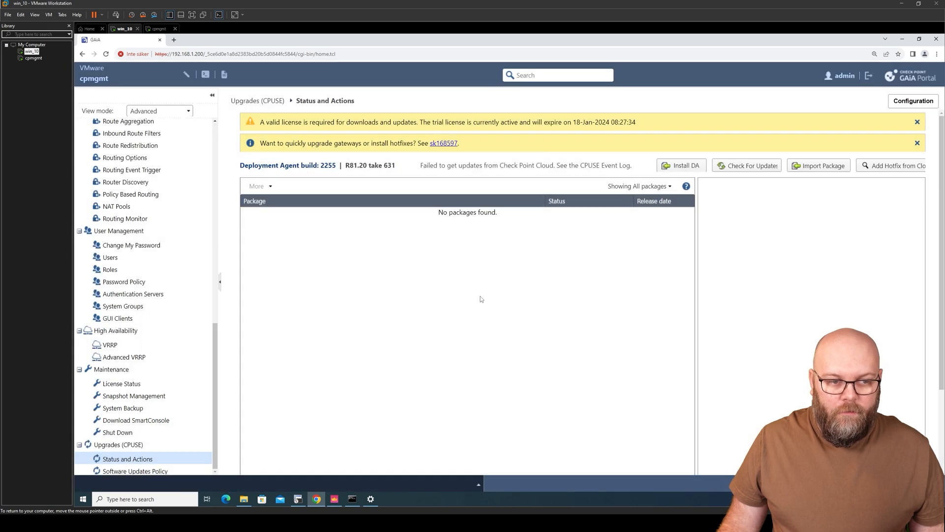
pyautogui.click(688, 168)
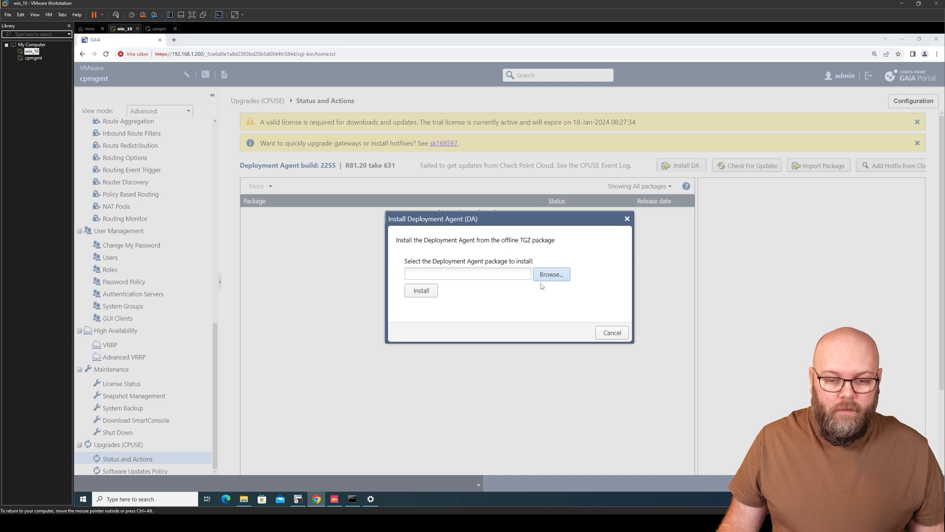
pyautogui.click(448, 275)
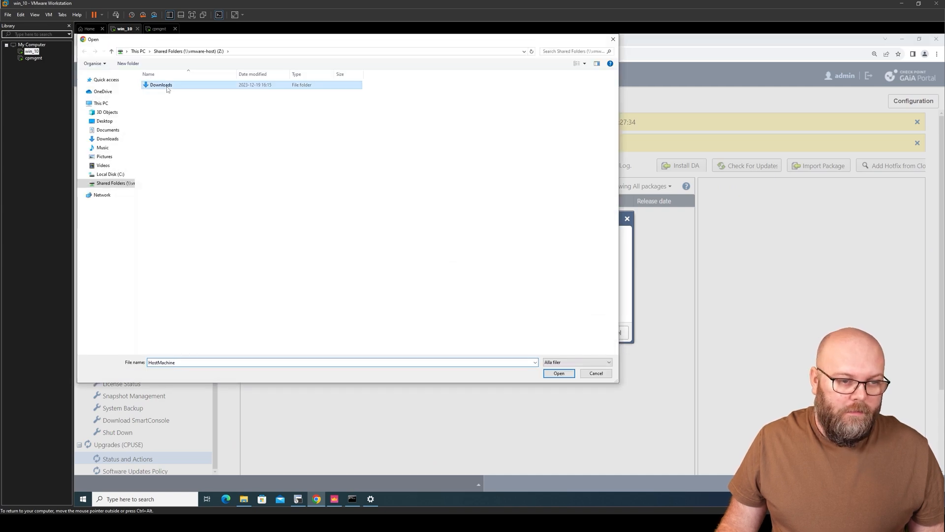
pyautogui.click(252, 74)
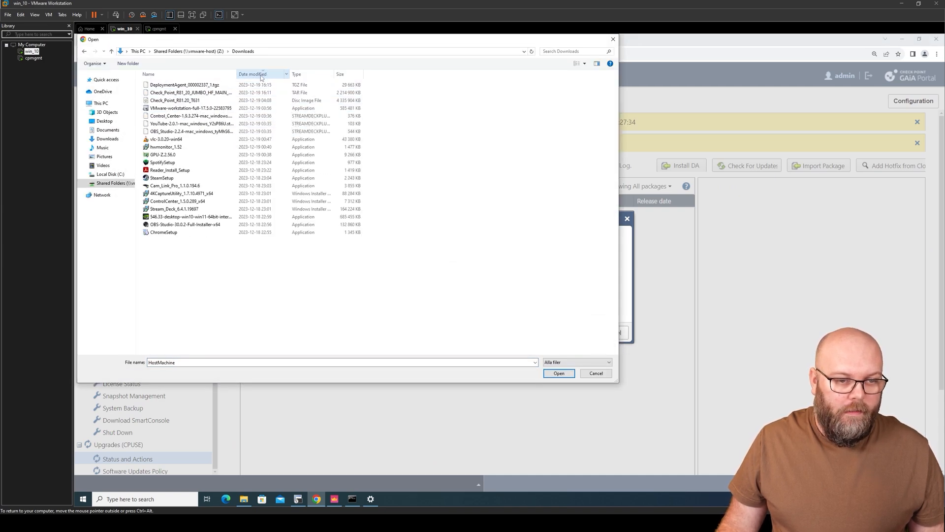
pyautogui.click(210, 85)
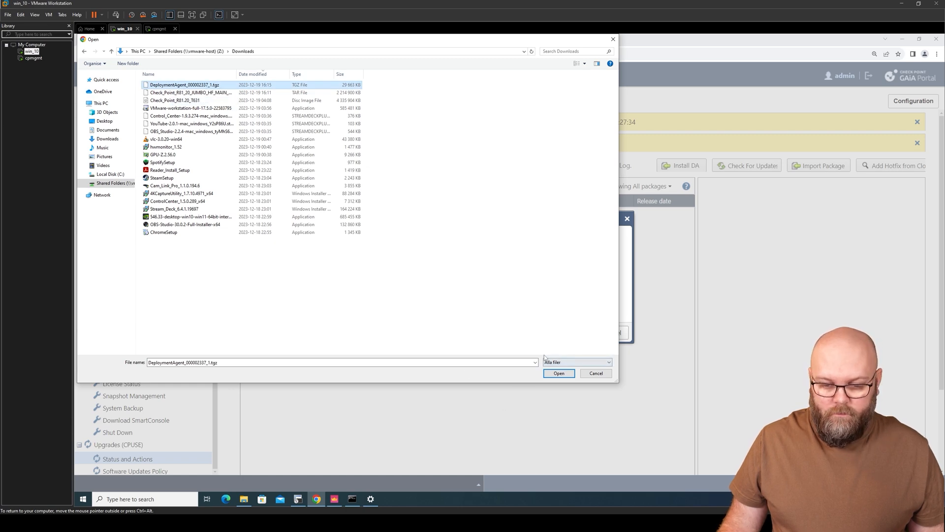
pyautogui.click(559, 373)
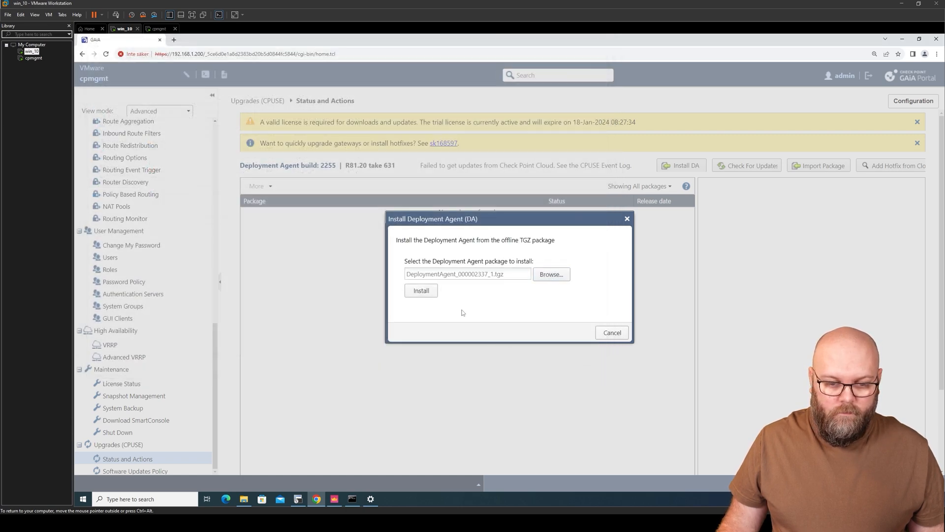
pyautogui.click(422, 291)
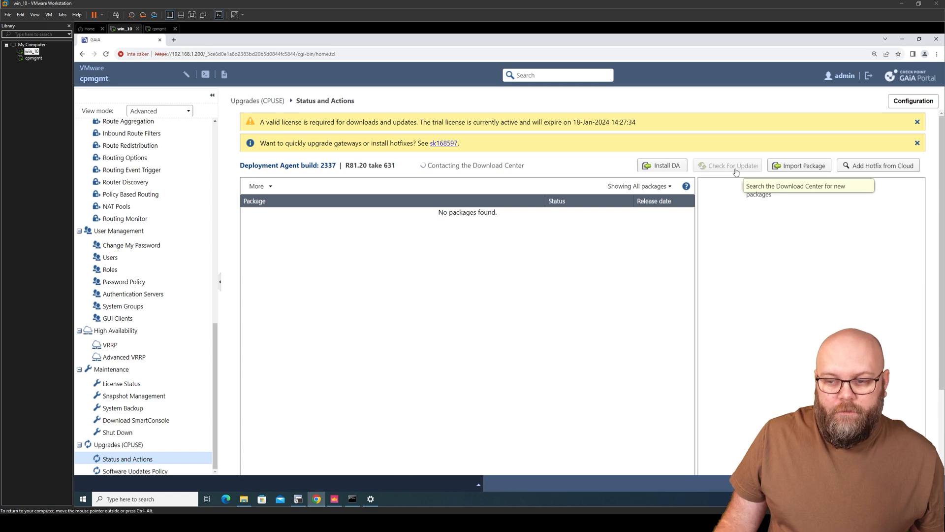
# Step: Select Check_Point_R81_20_JUMBO_HF_MAIN_Bundle_T41_FULL.tar from Downloads for package import
pyautogui.click(785, 170)
pyautogui.click(552, 275)
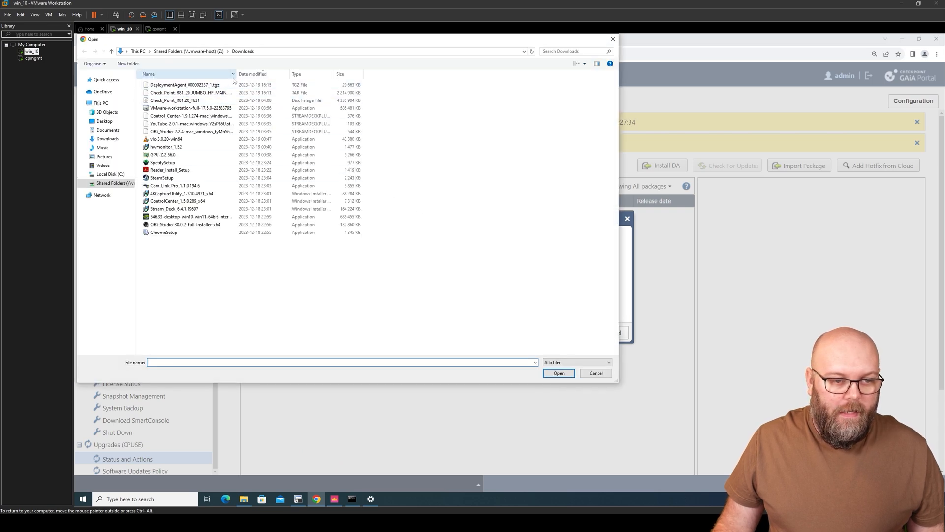
pyautogui.doubleClick(236, 74)
pyautogui.click(256, 93)
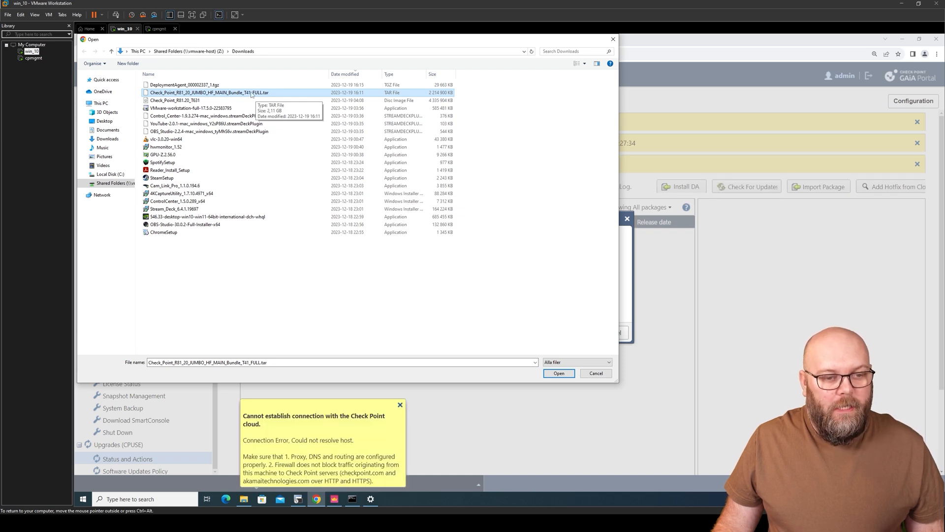
pyautogui.press('F2')
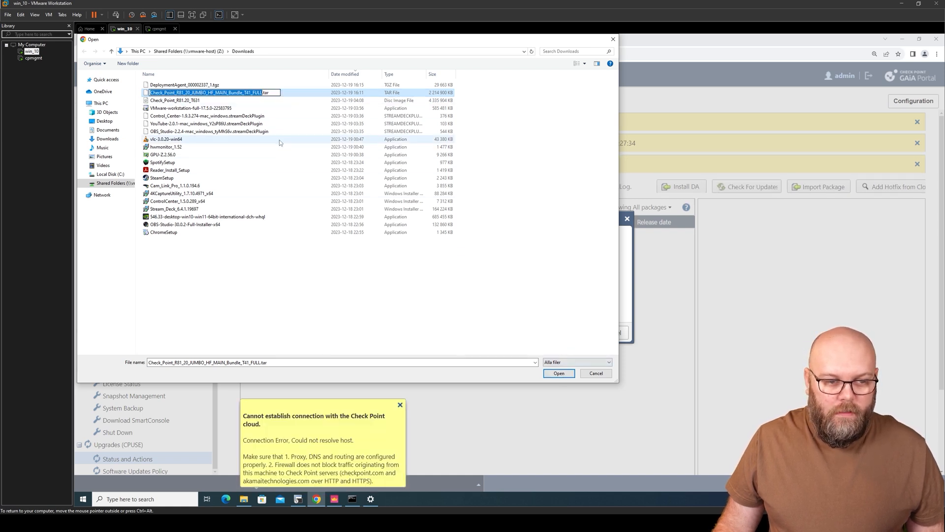
pyautogui.click(198, 101)
pyautogui.click(202, 93)
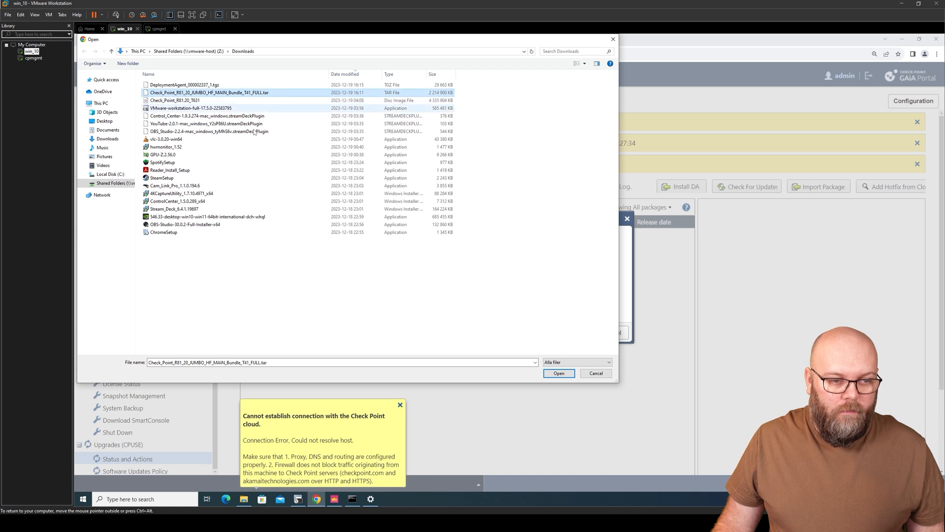
pyautogui.click(558, 374)
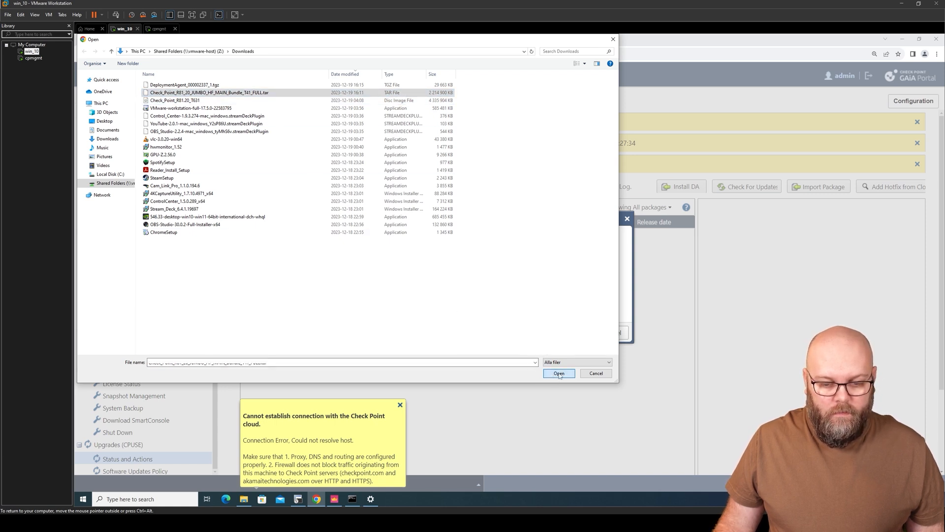
pyautogui.click(559, 373)
# Step: Upload the Take 41 FULL bundle and select it to show its details (2162.8 MB)
pyautogui.click(422, 292)
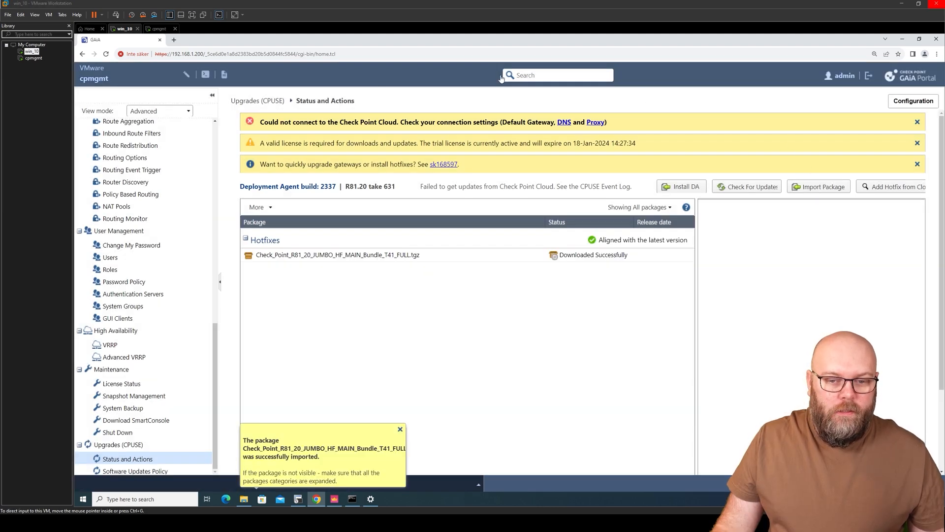
pyautogui.click(411, 259)
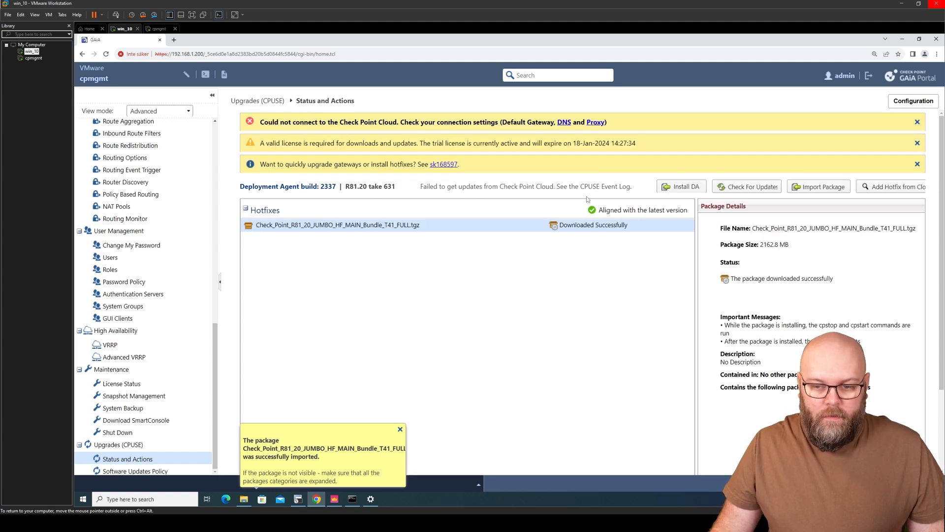
pyautogui.rightClick(332, 227)
pyautogui.click(291, 264)
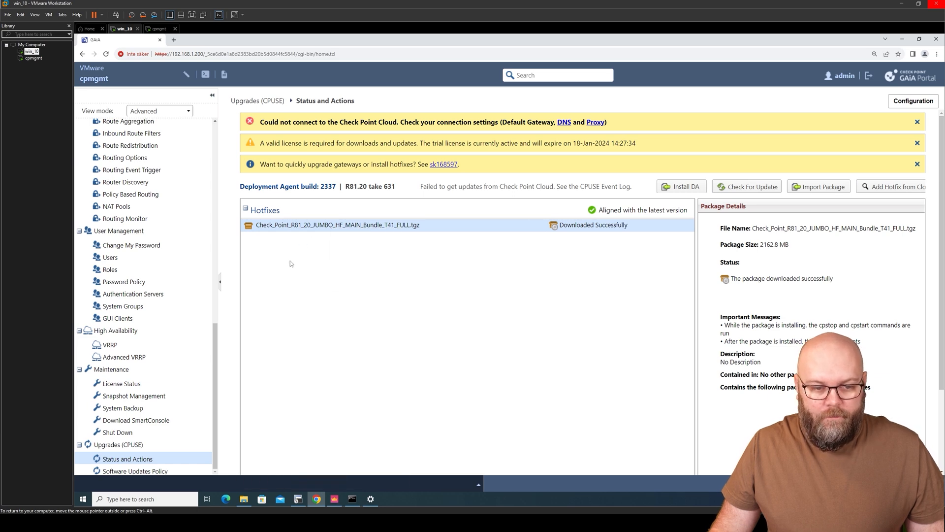
# Step: Run Verify Update on the Take 41 FULL bundle and acknowledge it's available for installation
pyautogui.rightClick(402, 228)
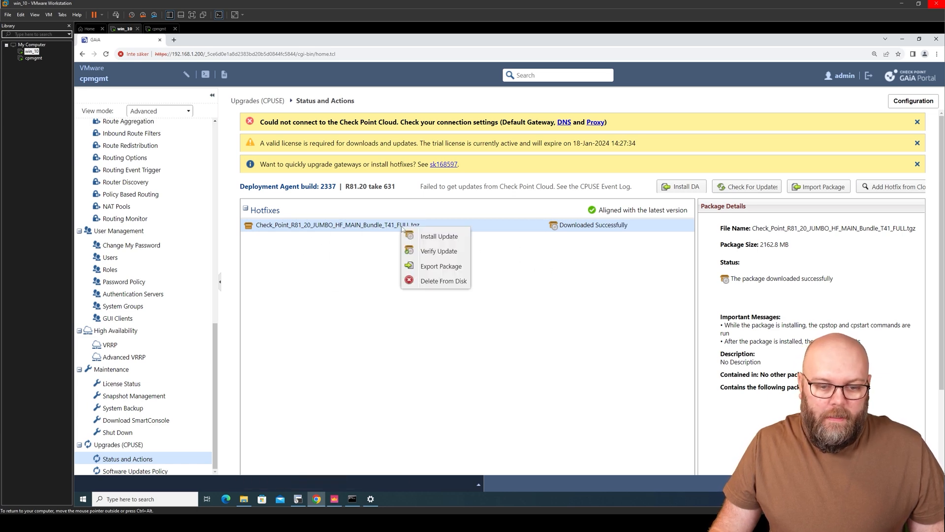
pyautogui.click(443, 251)
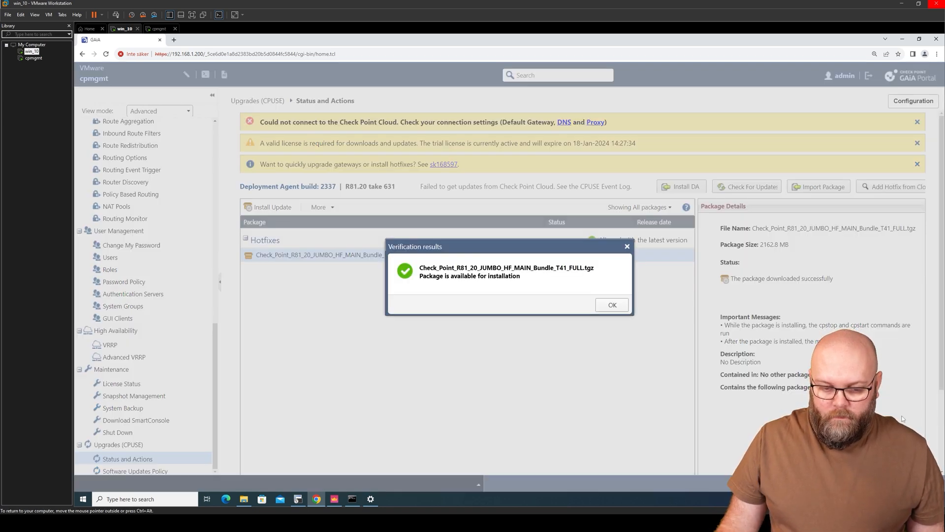
pyautogui.click(612, 306)
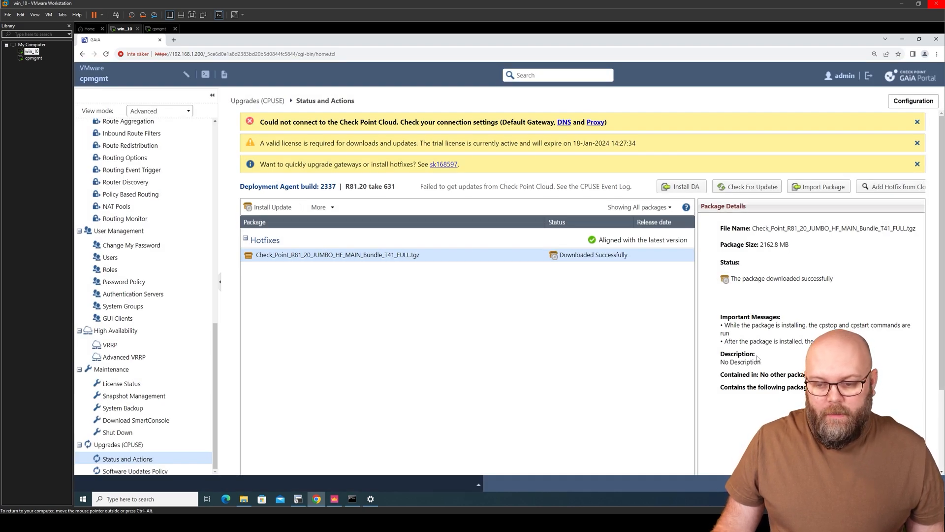
pyautogui.moveTo(725, 325)
pyautogui.mouseDown()
pyautogui.moveTo(911, 325)
pyautogui.moveTo(728, 333)
pyautogui.mouseUp()
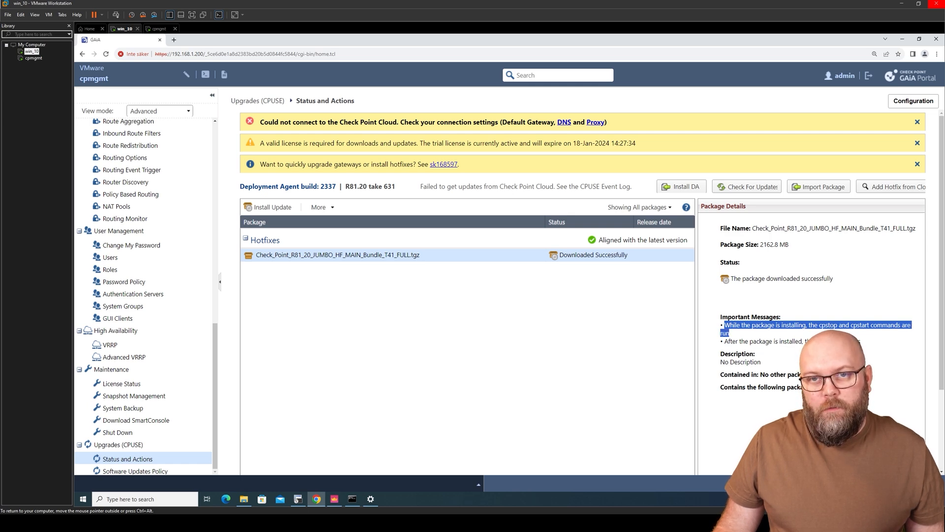
pyautogui.click(855, 338)
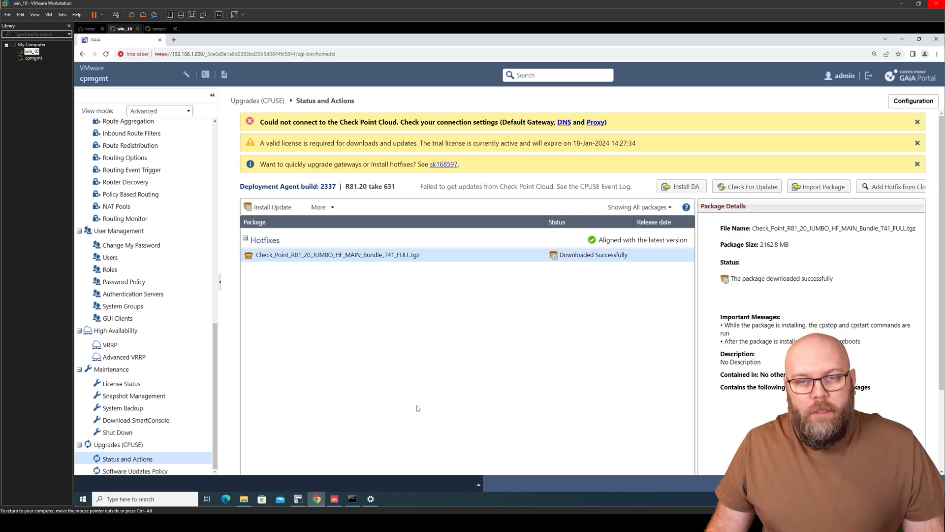
# Step: In SmartConsole's Manage & Settings, open Sessions > View Sessions to list the current session
pyautogui.click(335, 499)
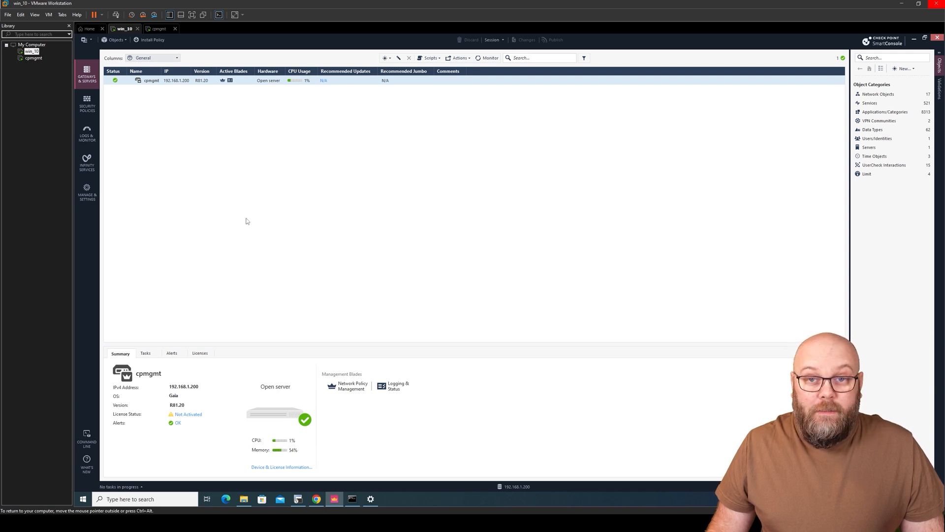
pyautogui.click(89, 191)
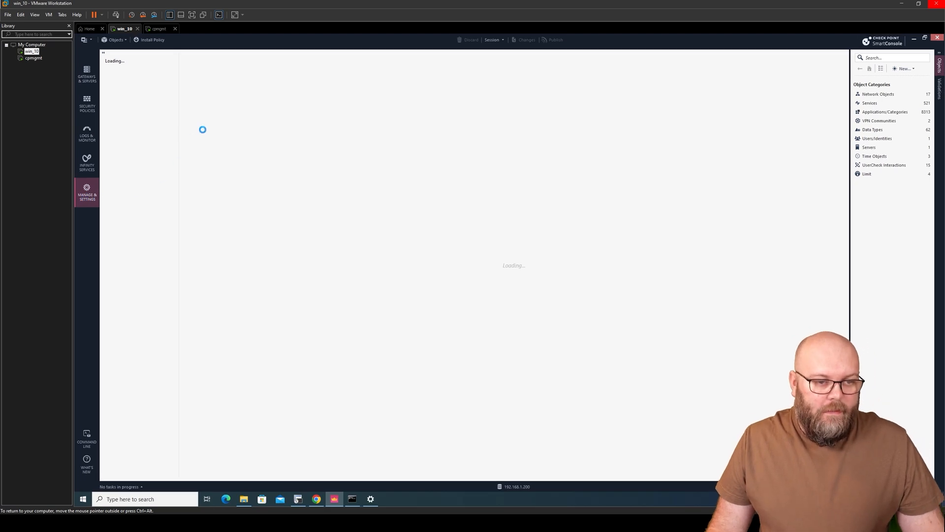
pyautogui.click(106, 83)
pyautogui.click(126, 93)
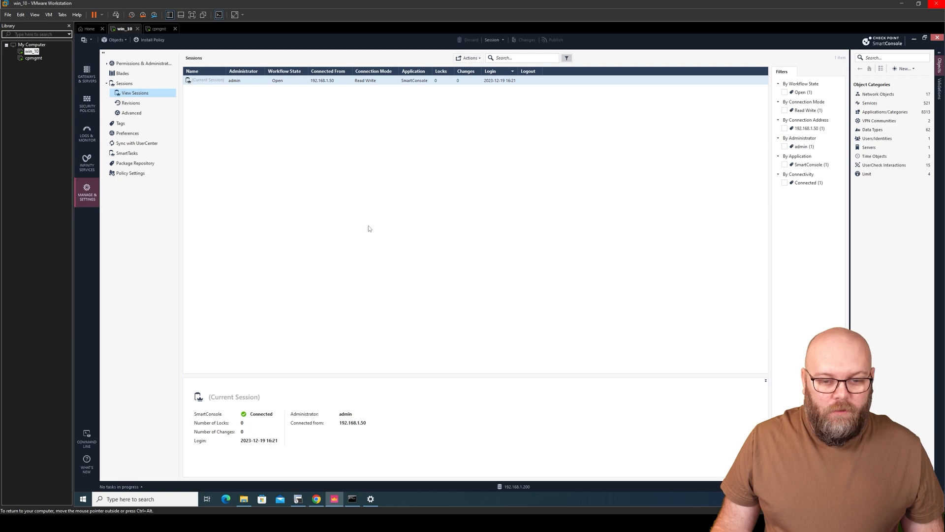
# Step: Install the JUMBO_HF_MAIN_Bundle_T41 package with automatic reboot and let it reach 99%
pyautogui.click(936, 39)
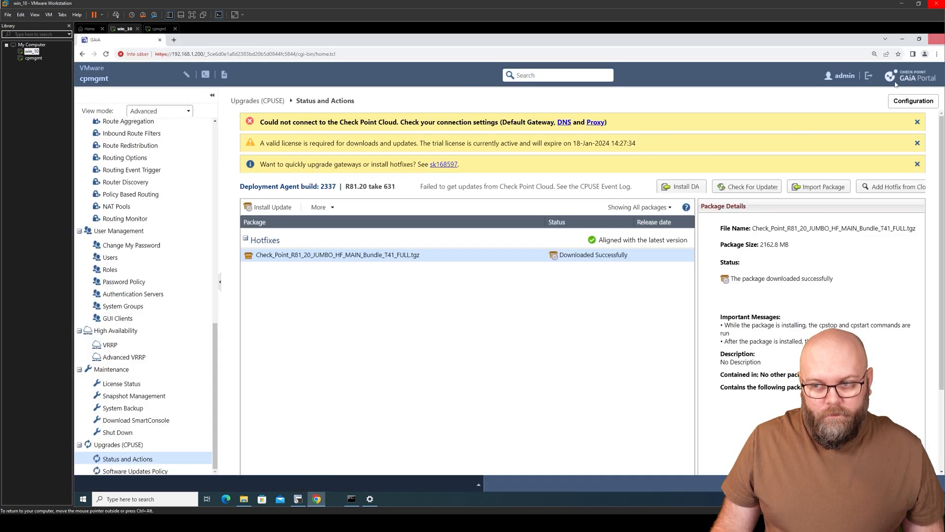
pyautogui.click(273, 209)
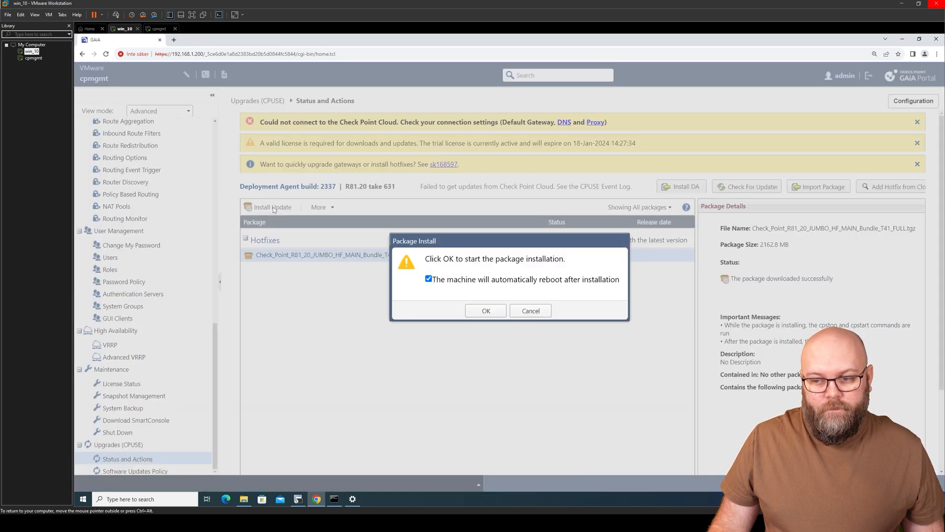
pyautogui.click(486, 311)
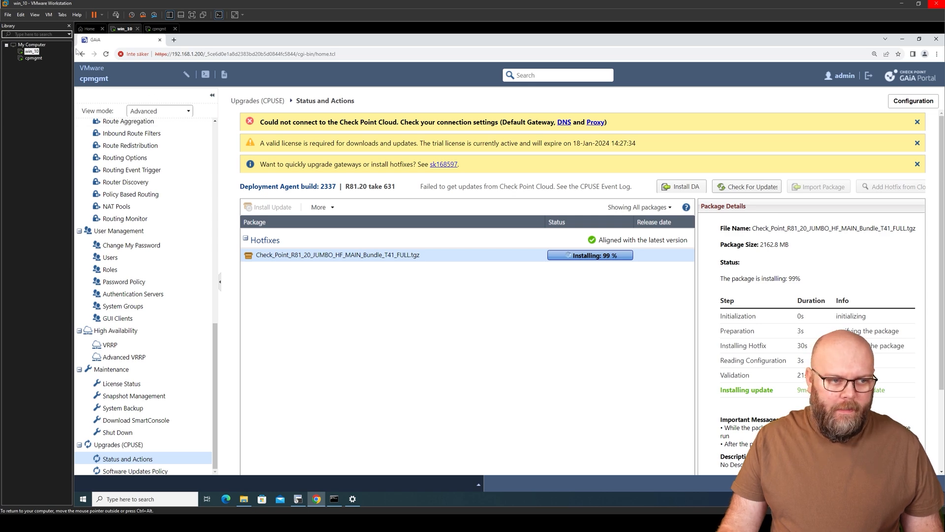
# Step: Hide the VMware library and re-maximize the guest browser as the Take 41 install finishes and reboots
pyautogui.click(69, 25)
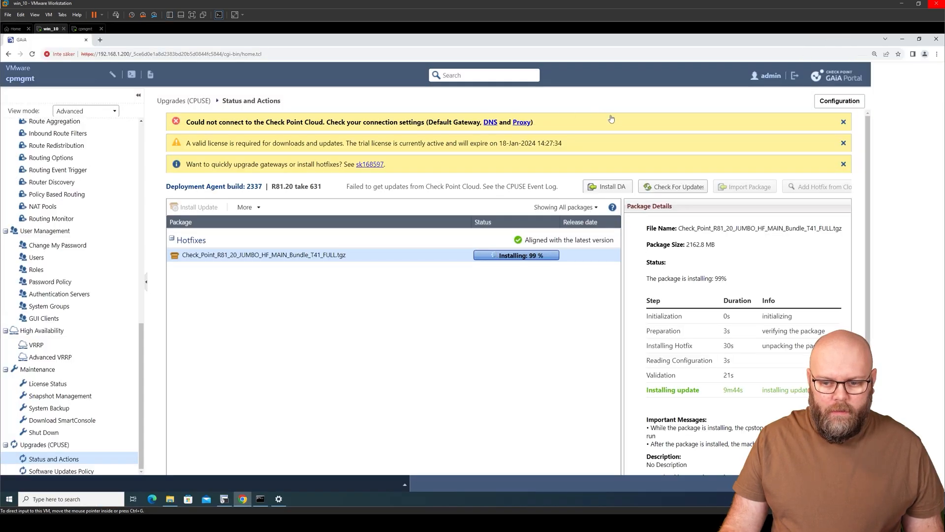
pyautogui.doubleClick(639, 40)
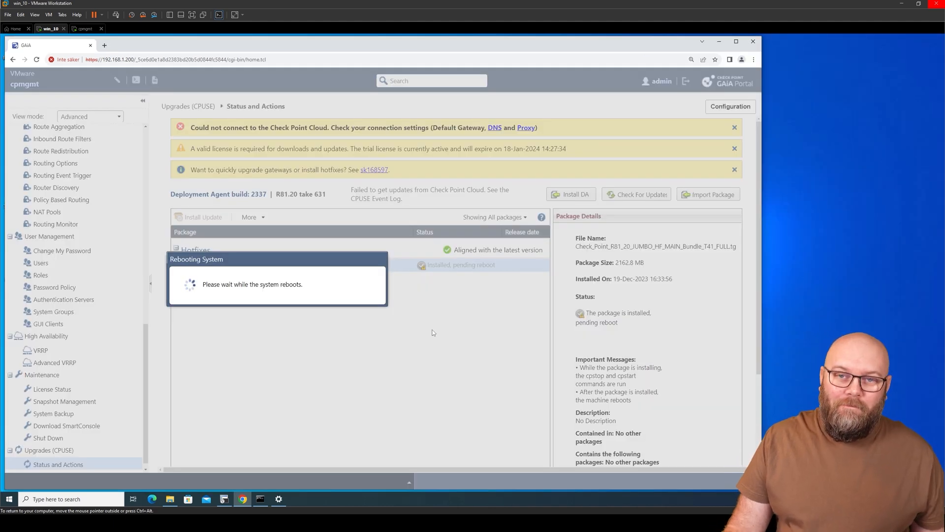
pyautogui.click(736, 41)
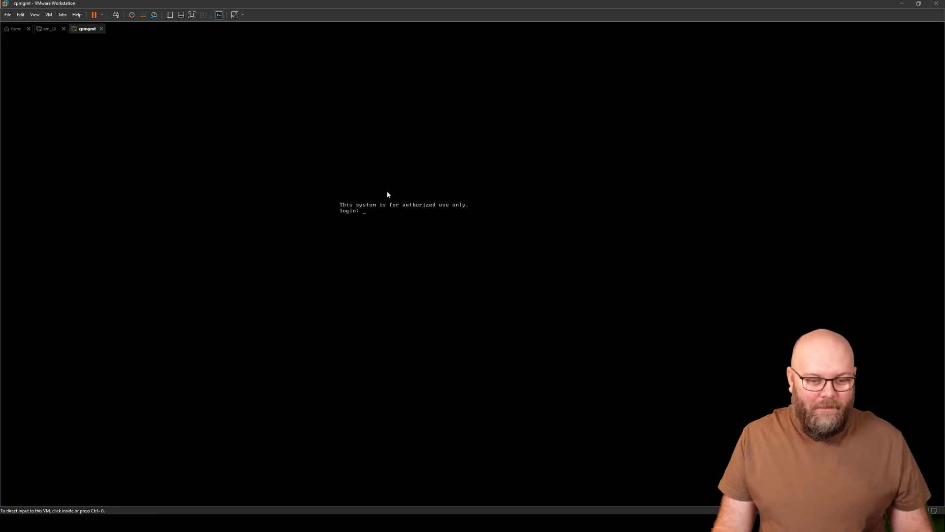
pyautogui.click(51, 30)
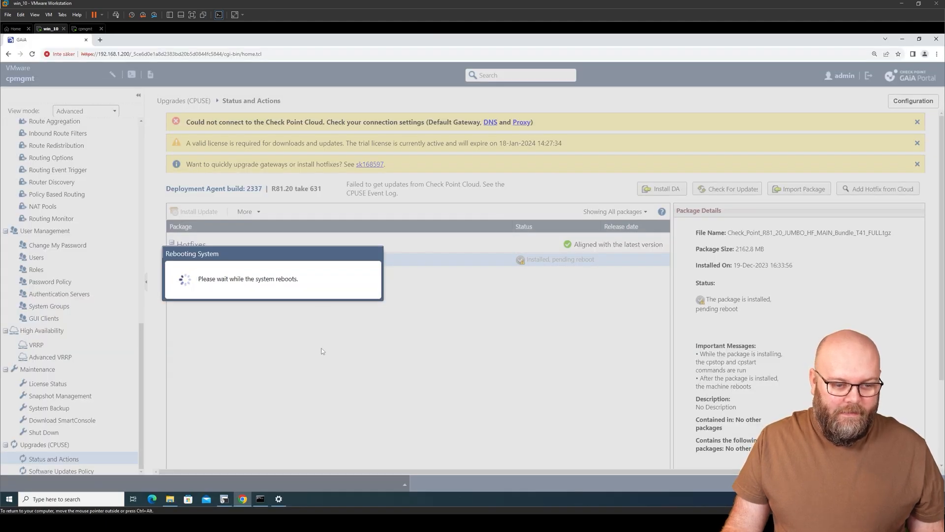
pyautogui.click(224, 498)
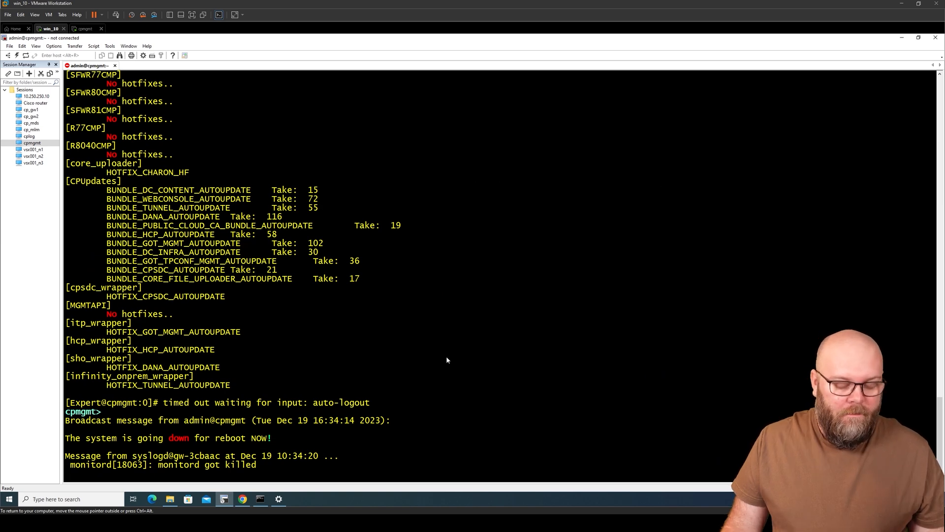
# Step: Clear the reboot broadcast messages and reconnect the cpmgmt session with the admin password
pyautogui.moveTo(263, 464); pyautogui.dragTo(74, 415)
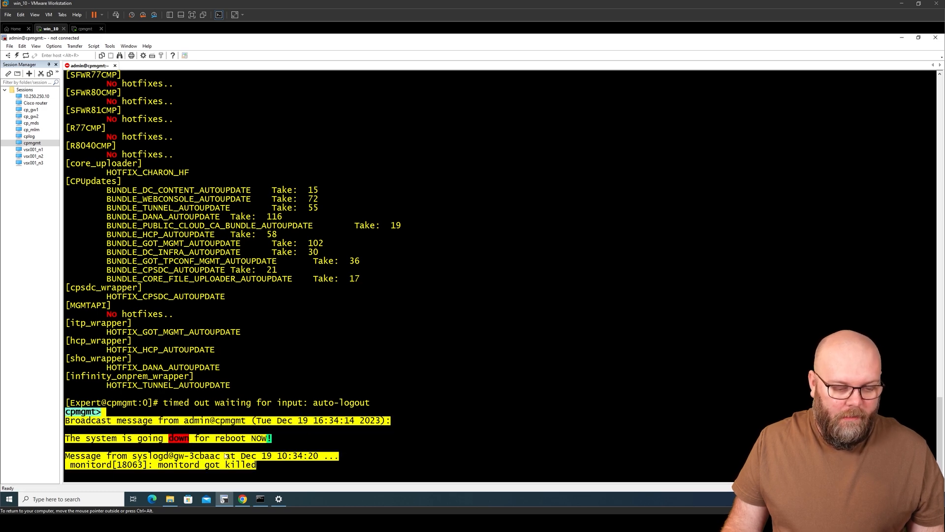
pyautogui.moveTo(297, 438); pyautogui.dragTo(66, 437)
pyautogui.click(293, 435)
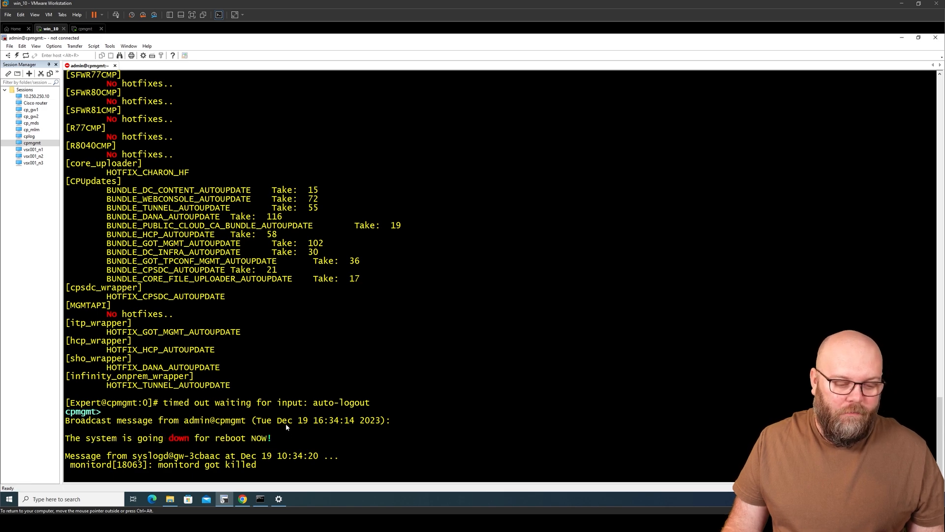
pyautogui.rightClick(97, 66)
pyautogui.click(132, 85)
pyautogui.write('•••••')
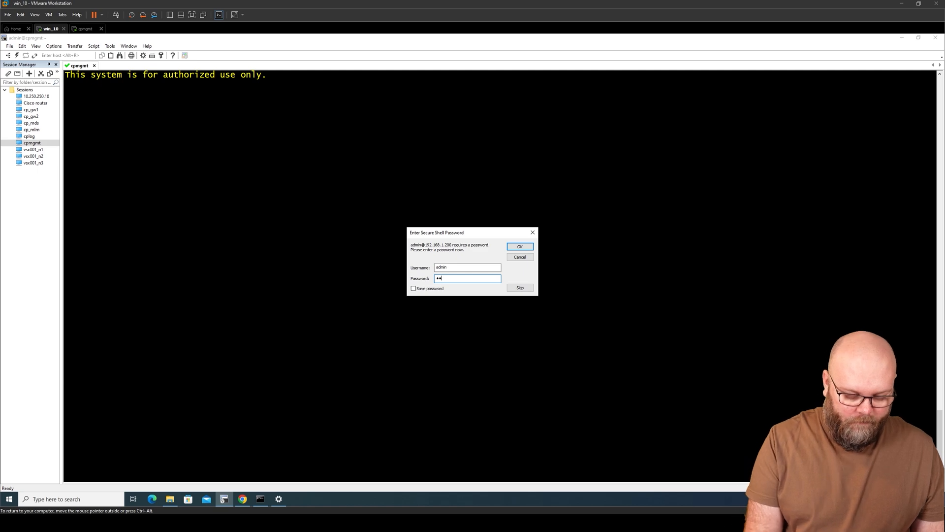
pyautogui.write('••••')
pyautogui.press('Return')
# Step: Enter expert mode with its password and run top
pyautogui.press('Return')
pyautogui.press('Return')
pyautogui.press('Return')
pyautogui.write('expert')
pyautogui.press('Return')
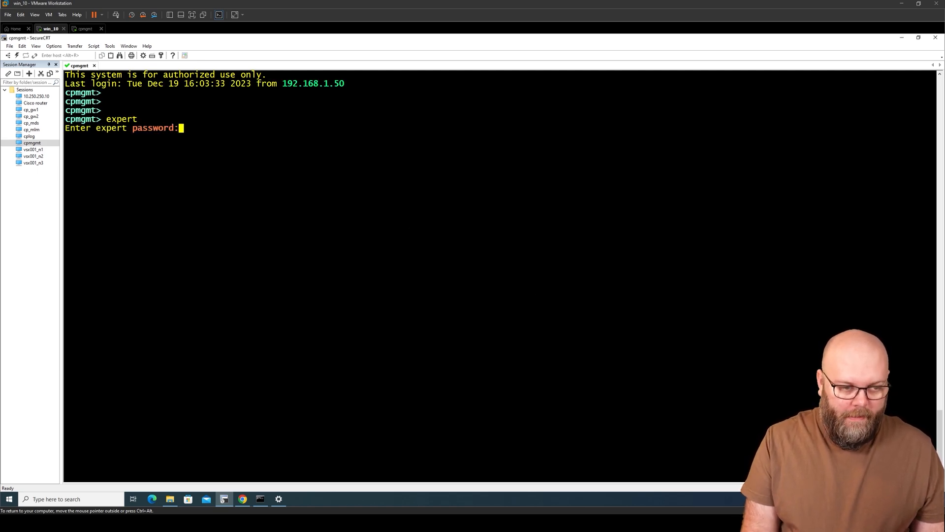
pyautogui.write('••••••••')
pyautogui.press('Return')
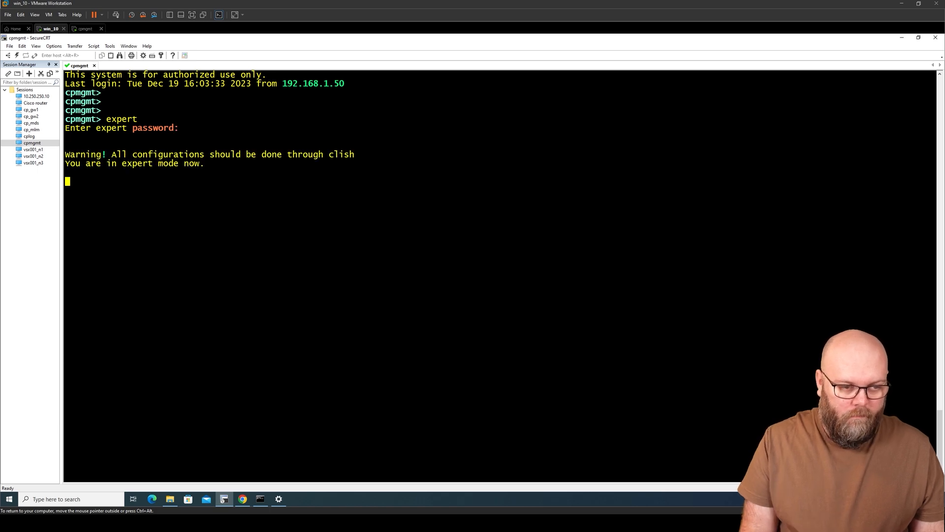
pyautogui.write('top')
pyautogui.press('Return')
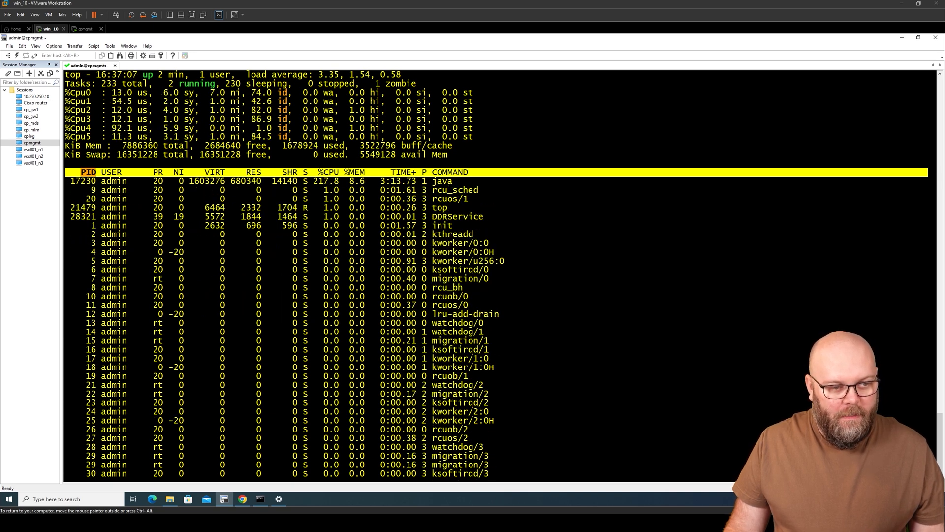
# Step: Toggle top's CPU display to one combined summary line and back to per-CPU rows
pyautogui.press('1')
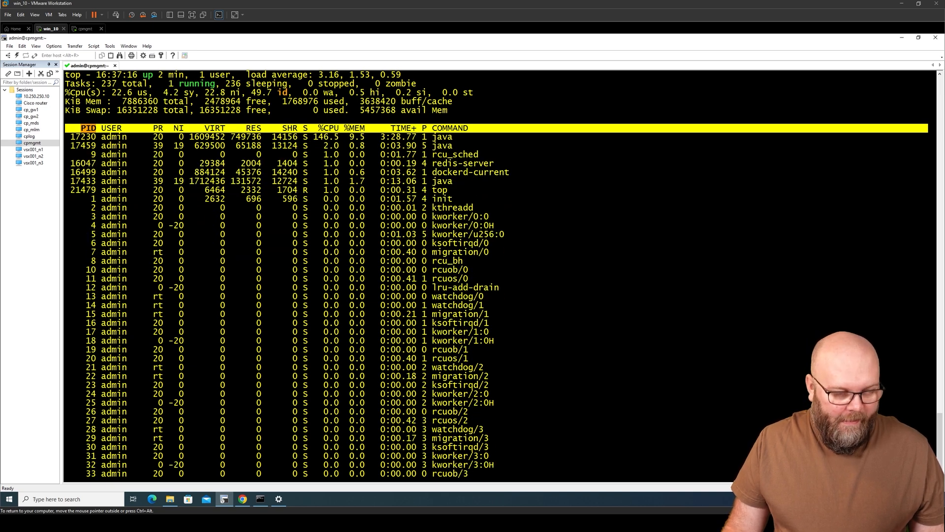
pyautogui.press('1')
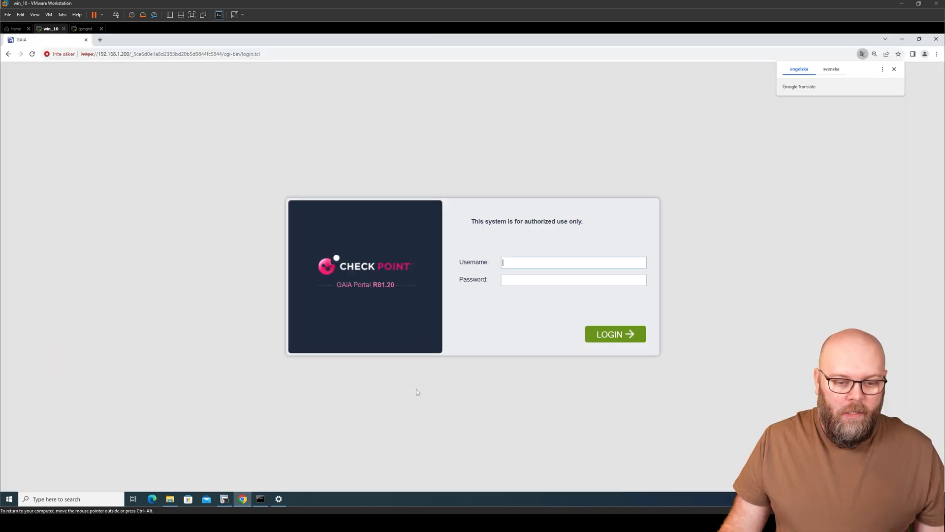
# Step: Log in to Gaia Portal as admin and highlight the version 'R81.20 Jumbo Hotfix Take 41'
pyautogui.write('admin')
pyautogui.press('Tab')
pyautogui.write('••••••••')
pyautogui.press('Return')
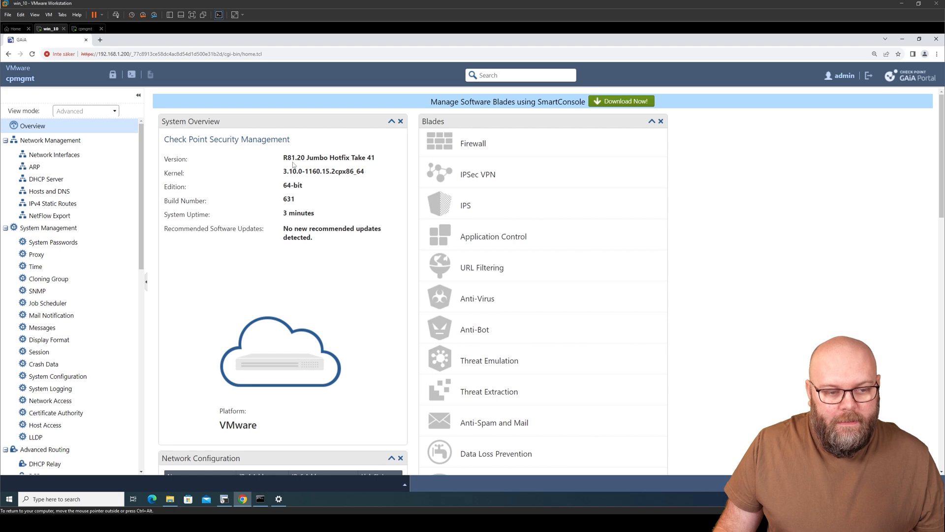
pyautogui.moveTo(284, 161); pyautogui.dragTo(377, 159)
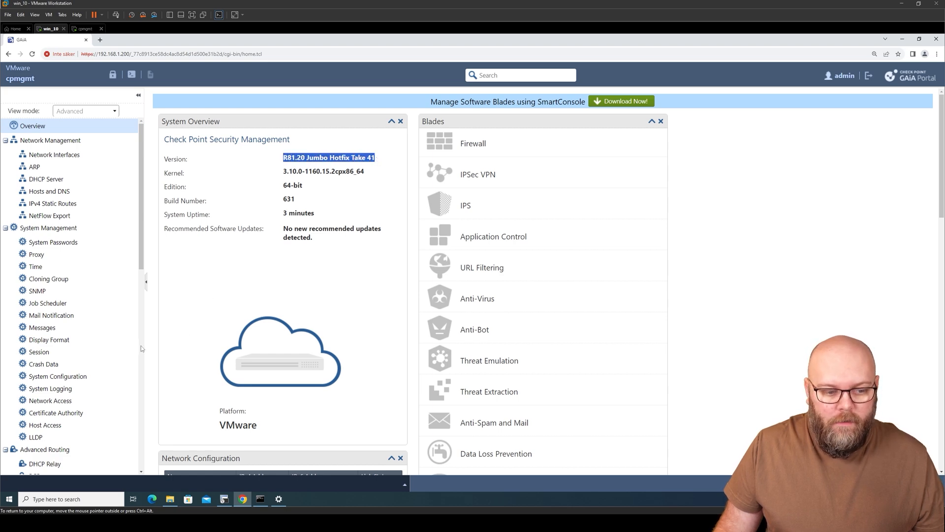
pyautogui.scroll(-10, 142, 347)
# Step: Open CPUSE Status and Actions and list All packages, showing Take 41 installed
pyautogui.click(108, 454)
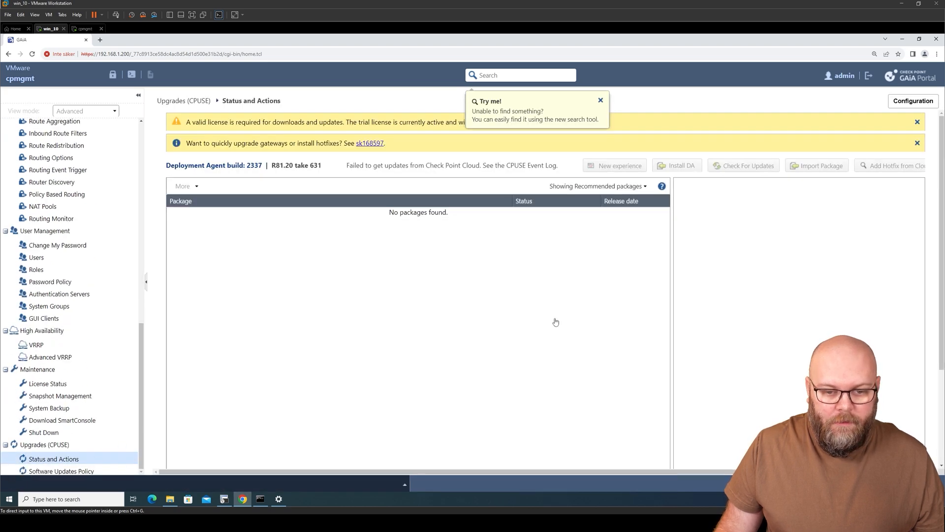
pyautogui.click(610, 188)
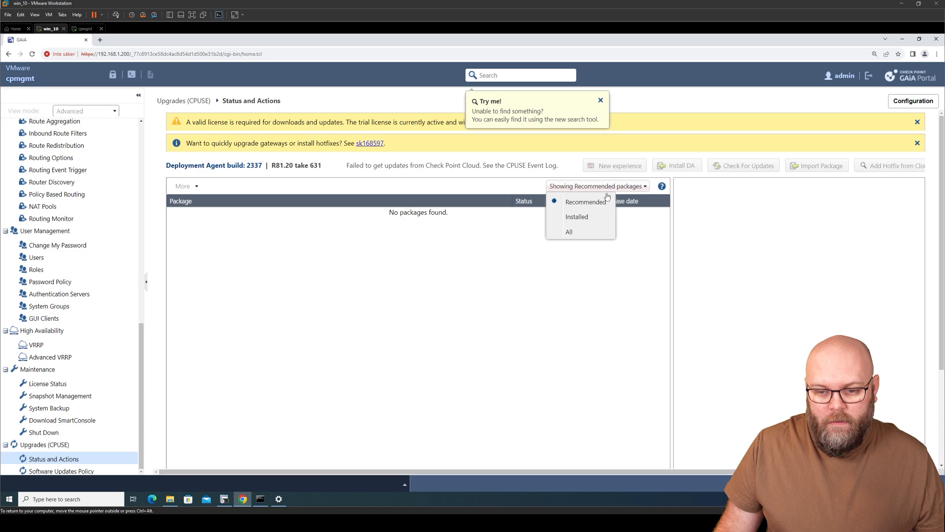
pyautogui.click(583, 232)
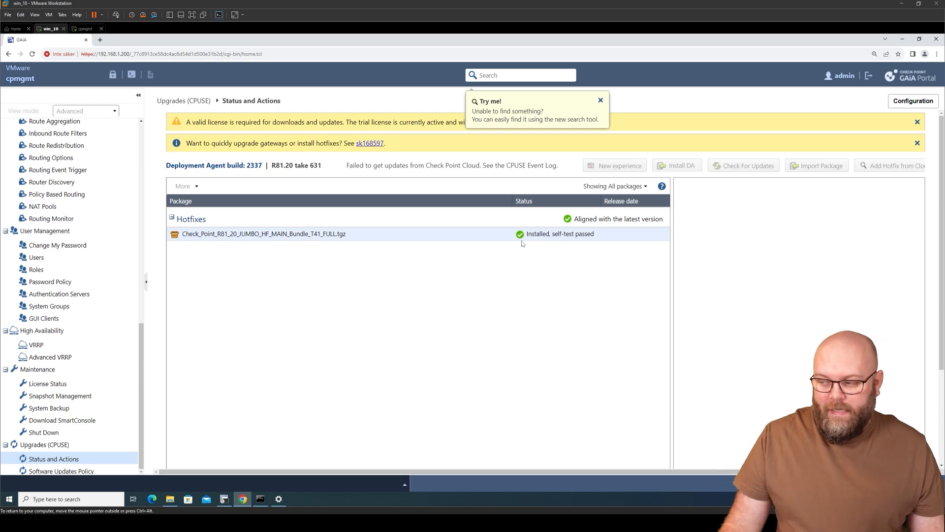
# Step: In the cpmgmt terminal, clear the screen and run 'cpinfo -y all'
pyautogui.click(224, 499)
pyautogui.press('Return')
pyautogui.press('Return')
pyautogui.press('Return')
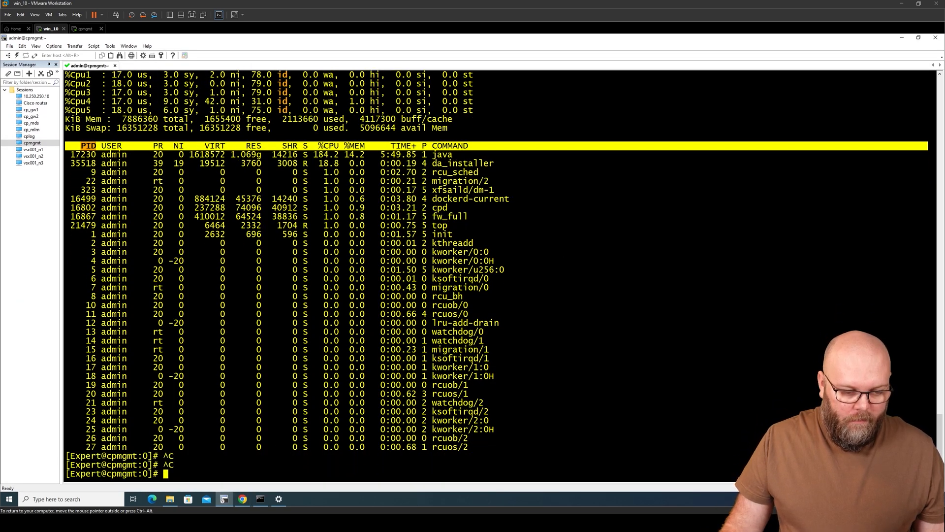
pyautogui.write('clear')
pyautogui.press('Return')
pyautogui.press('Return')
pyautogui.press('Return')
pyautogui.press('Return')
pyautogui.write('cpinfo -y all')
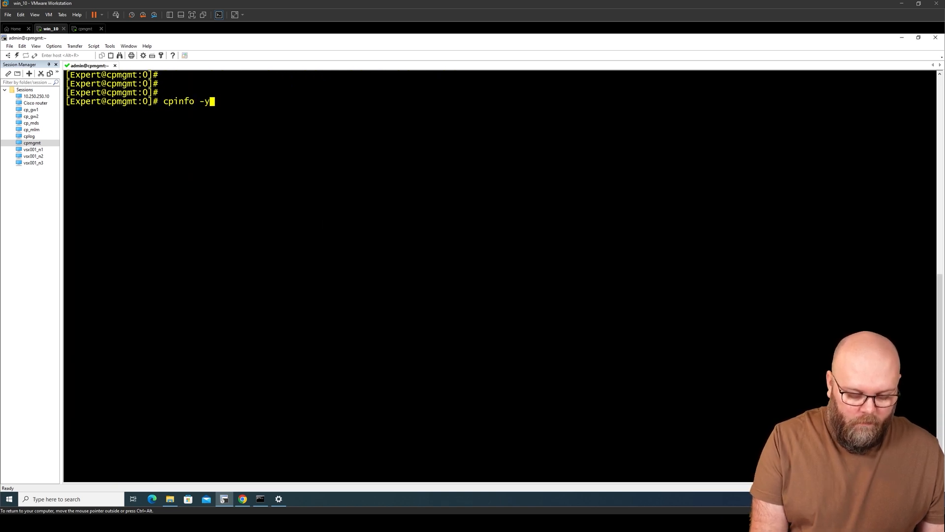
pyautogui.press('Return')
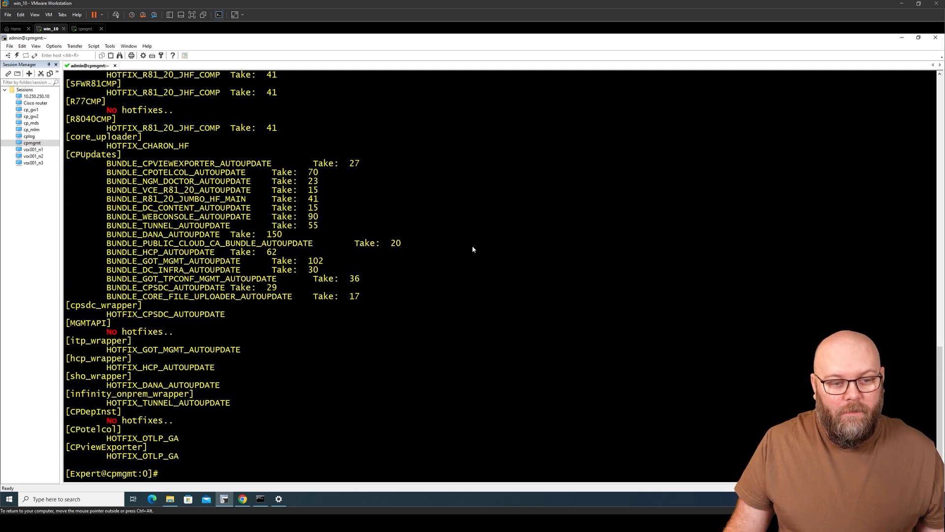
# Step: Review the Reporting Module's Take 41 hotfix line and the Web Console bundle's take line
pyautogui.scroll(11, 362, 223)
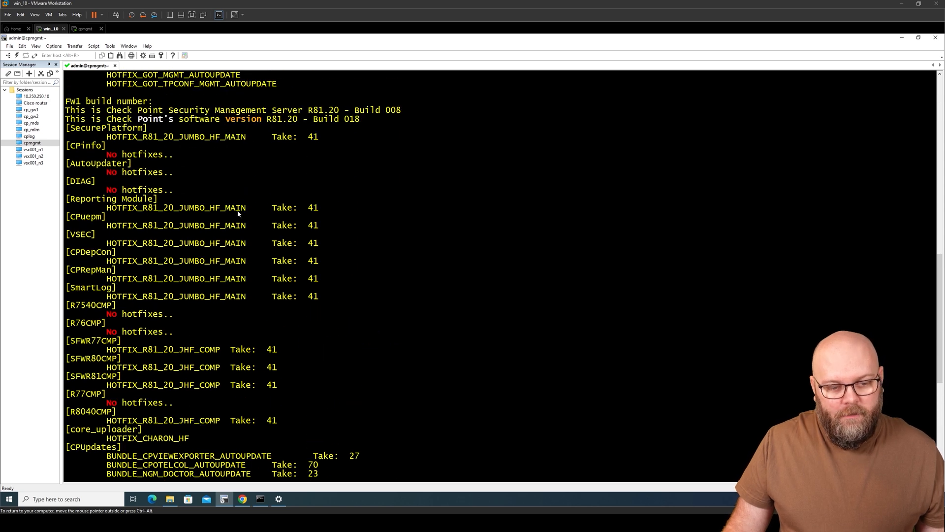
pyautogui.moveTo(91, 208); pyautogui.dragTo(345, 213)
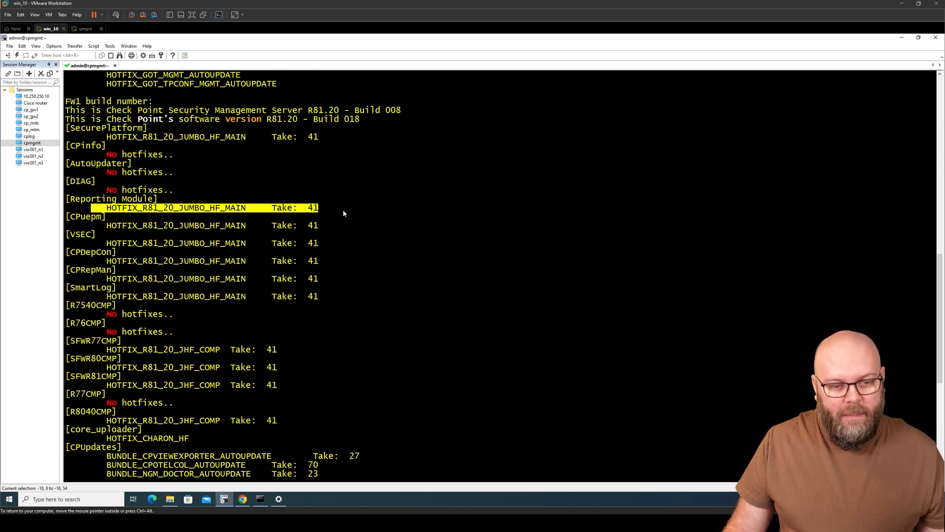
pyautogui.click(342, 209)
pyautogui.scroll(-5, 338, 231)
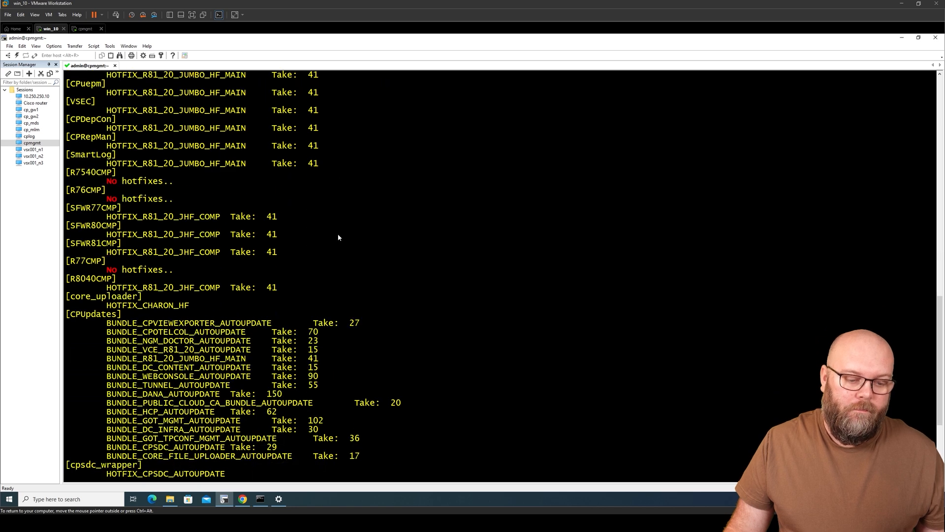
pyautogui.scroll(-3, 338, 237)
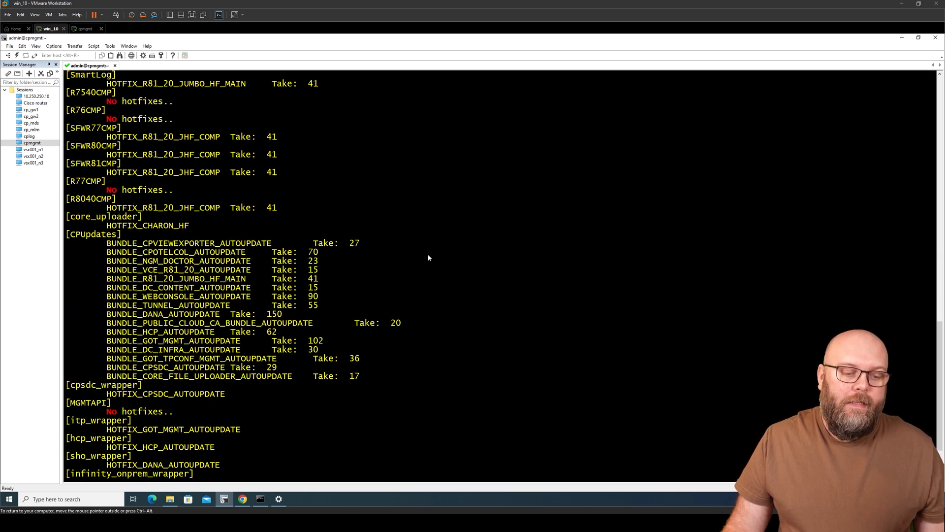
pyautogui.scroll(4, 428, 255)
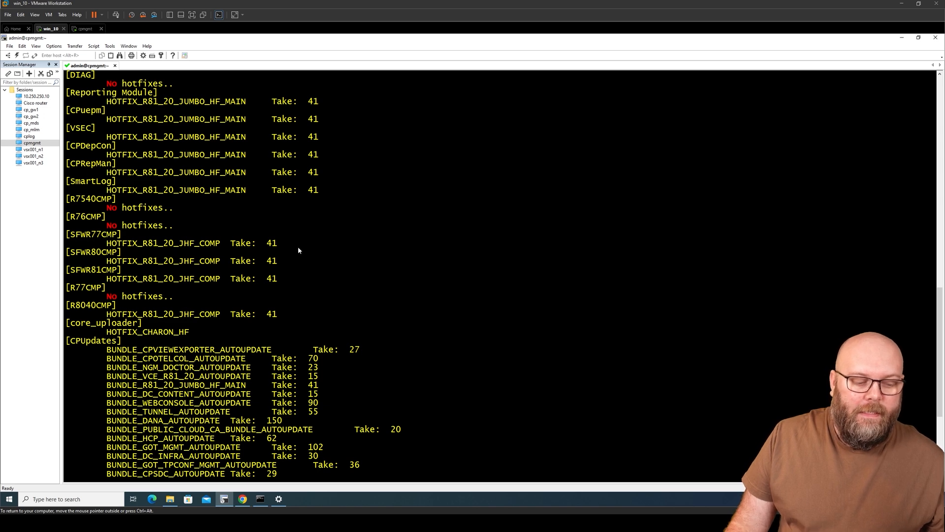
pyautogui.scroll(-4, 300, 251)
pyautogui.moveTo(107, 298); pyautogui.dragTo(307, 301)
pyautogui.click(320, 294)
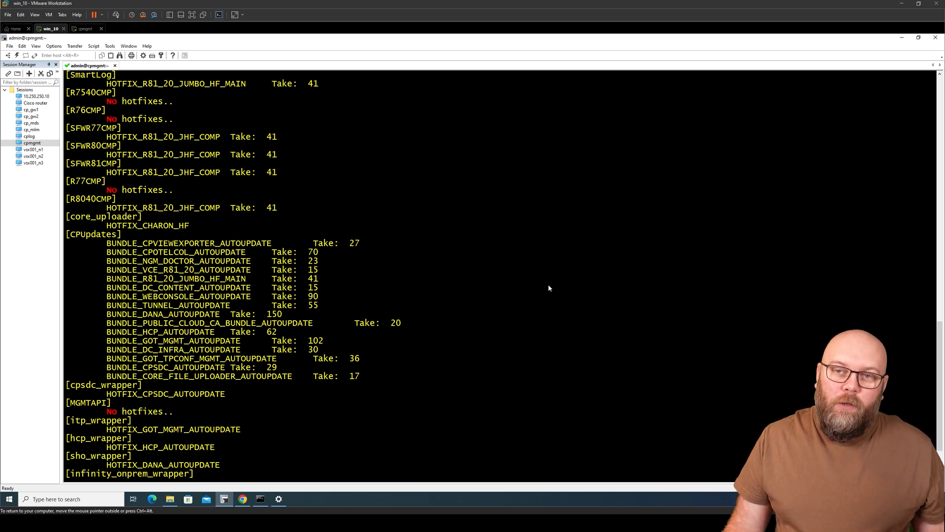
# Step: Highlight the whole CPinfo report output, then bring Gaia Portal back to the front
pyautogui.hotkey('ctrl', 'alt')
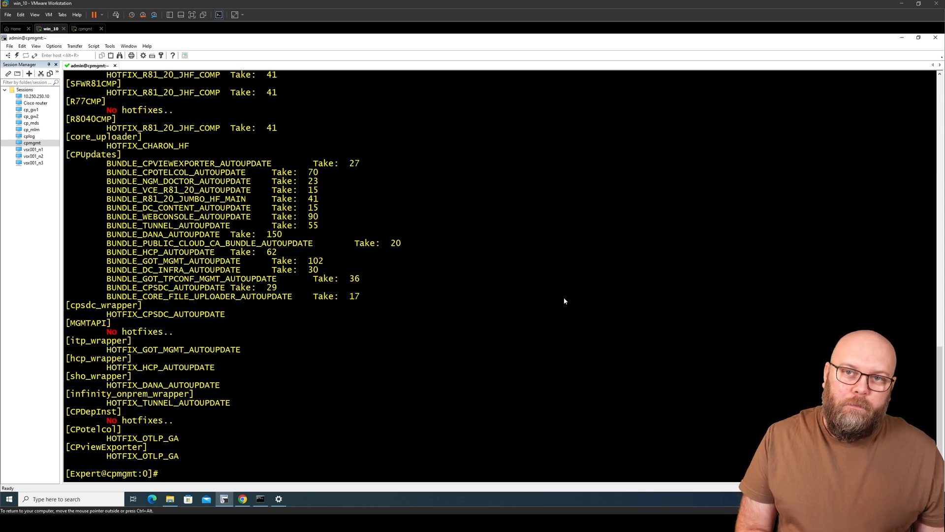
pyautogui.scroll(20, 501, 326)
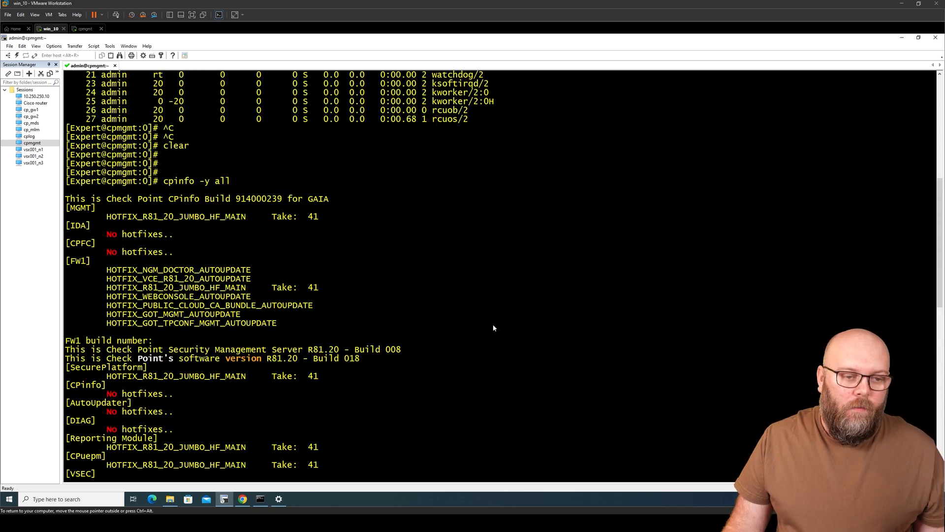
pyautogui.moveTo(67, 181); pyautogui.dragTo(362, 433)
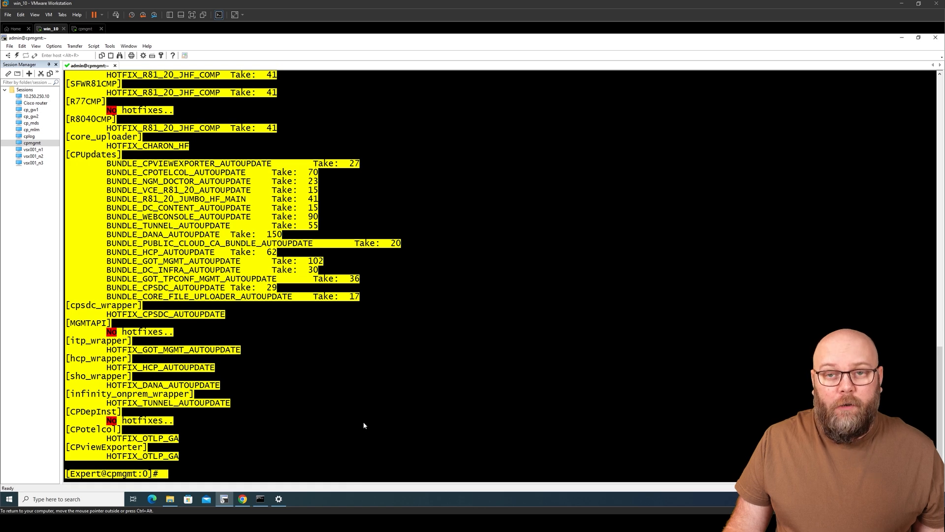
pyautogui.click(366, 350)
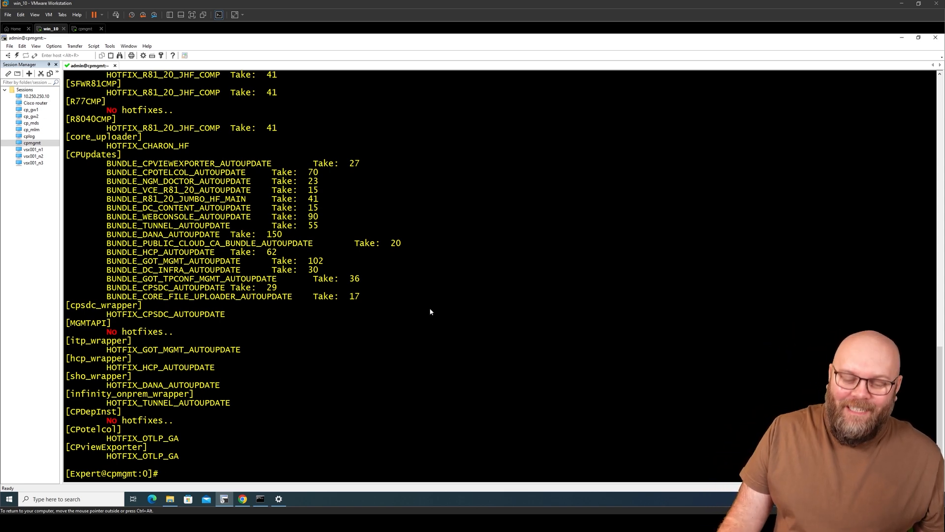
pyautogui.click(243, 499)
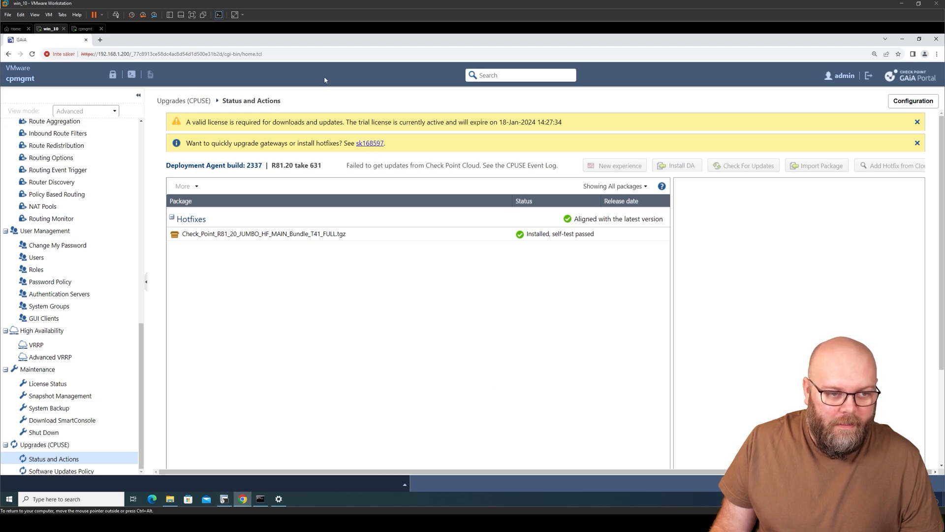
# Step: Back in the cpmgmt terminal, scroll the cpinfo output and restart top
pyautogui.click(224, 498)
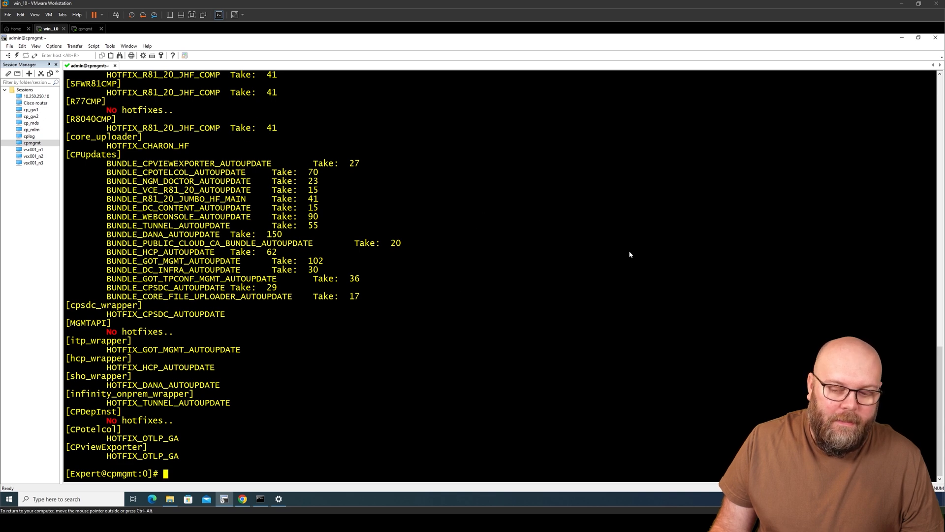
pyautogui.scroll(20, 628, 255)
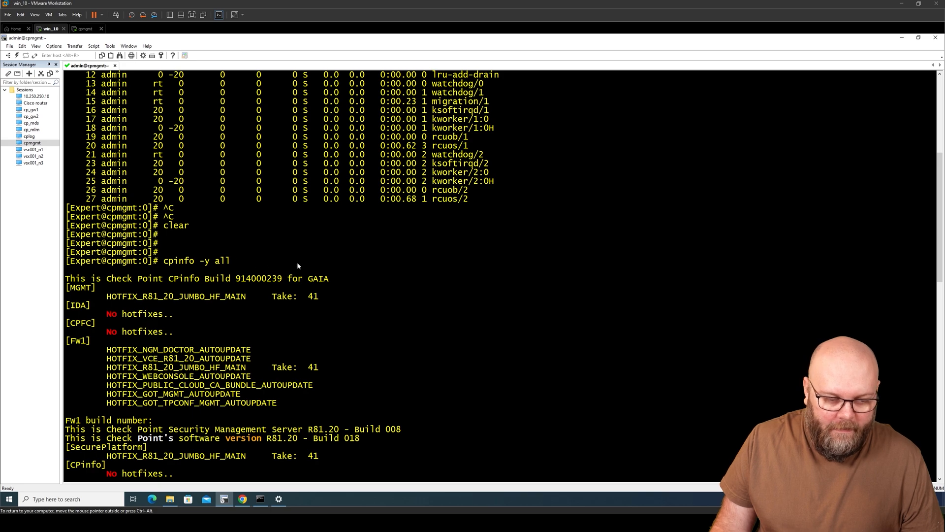
pyautogui.scroll(-20, 380, 282)
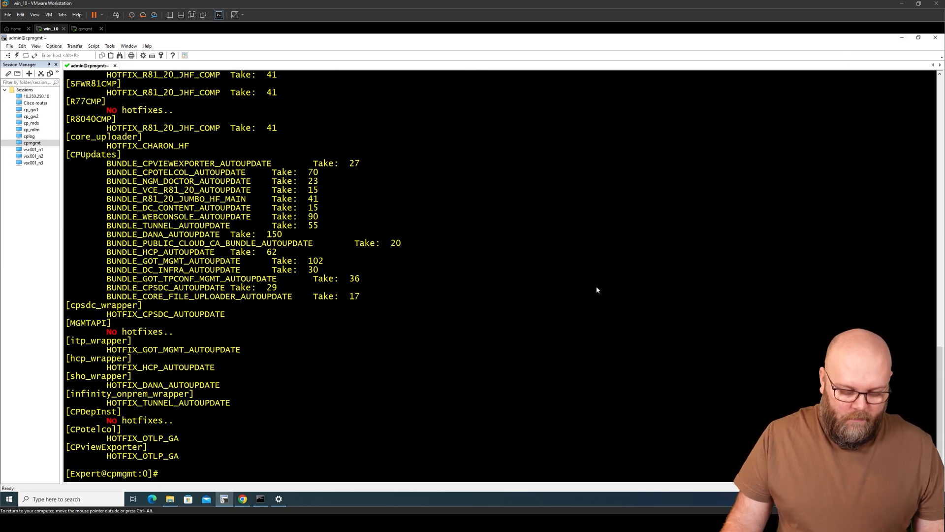
pyautogui.write('top')
pyautogui.press('Return')
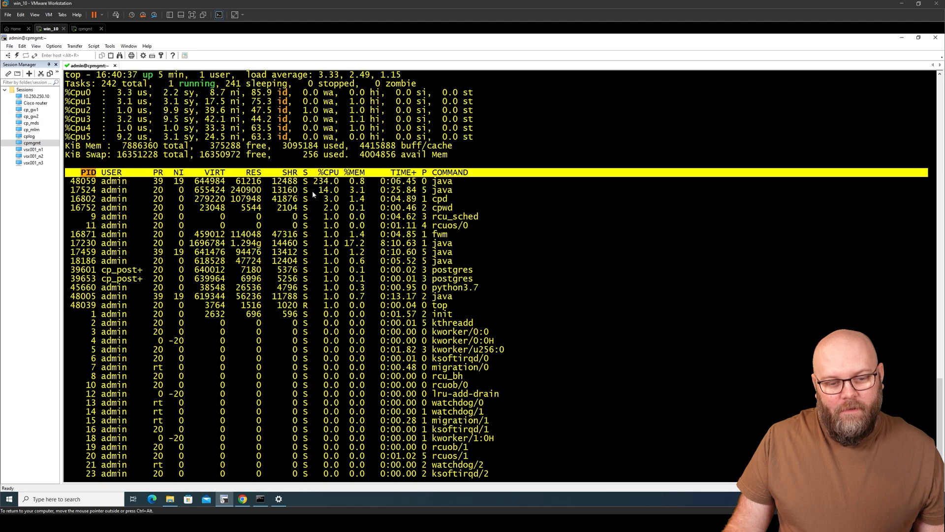
# Step: Move SecureCRT aside and launch SmartConsole R81.20, logging in to 192.168.1.200 with the password
pyautogui.click(919, 38)
pyautogui.click(903, 40)
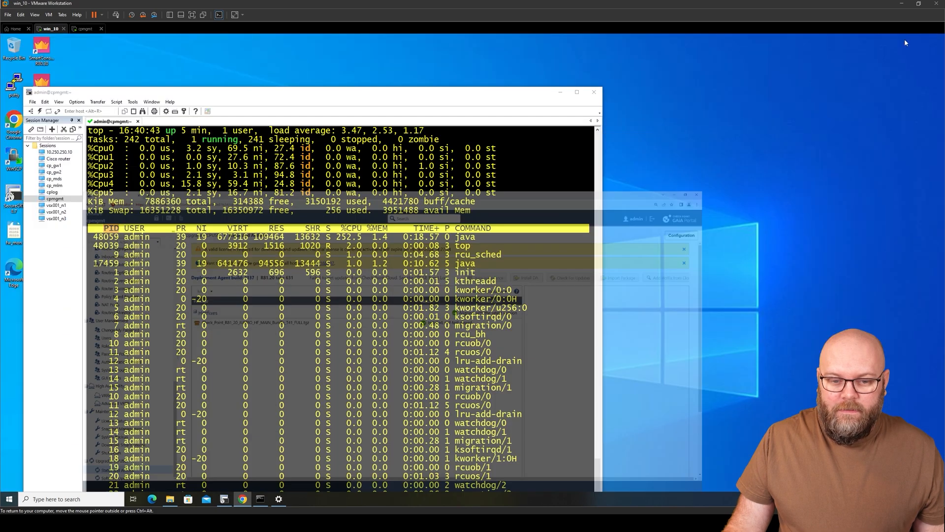
pyautogui.moveTo(432, 91); pyautogui.dragTo(723, 57)
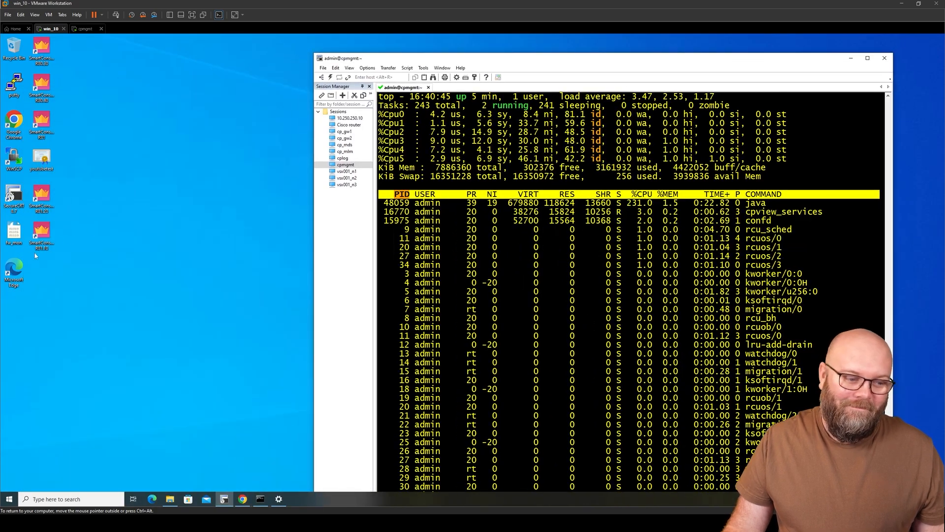
pyautogui.click(49, 190)
pyautogui.doubleClick(49, 190)
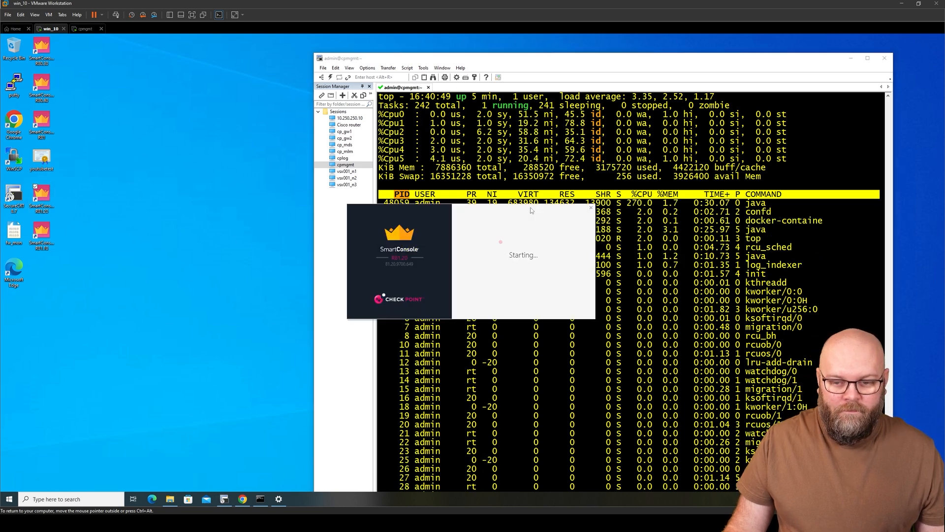
pyautogui.write('•••••••')
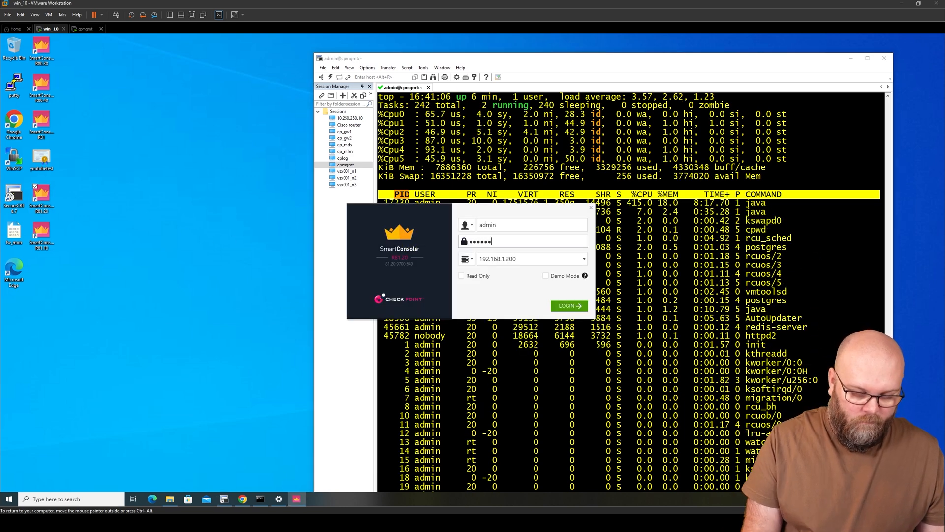
pyautogui.press('Return')
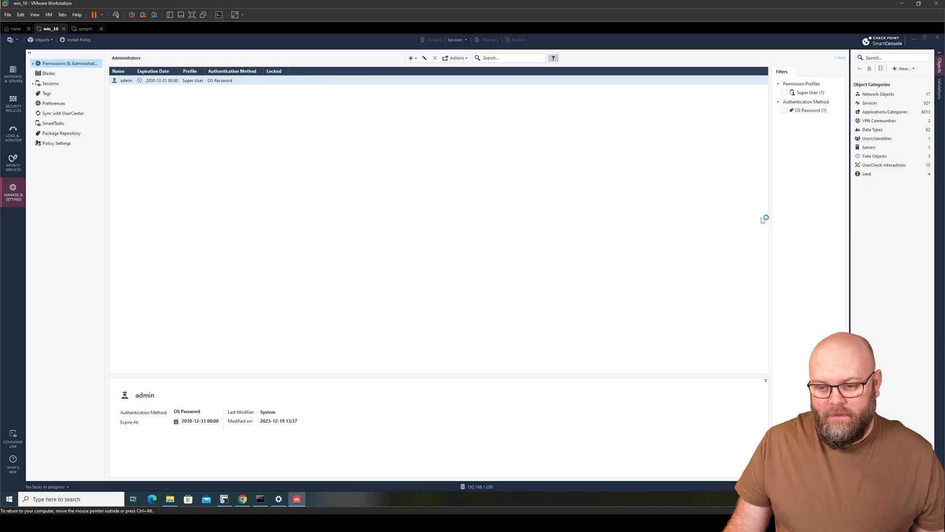
# Step: Bring SmartConsole back to the front and decline the Expert Mode audit log notifications tip
pyautogui.click(224, 499)
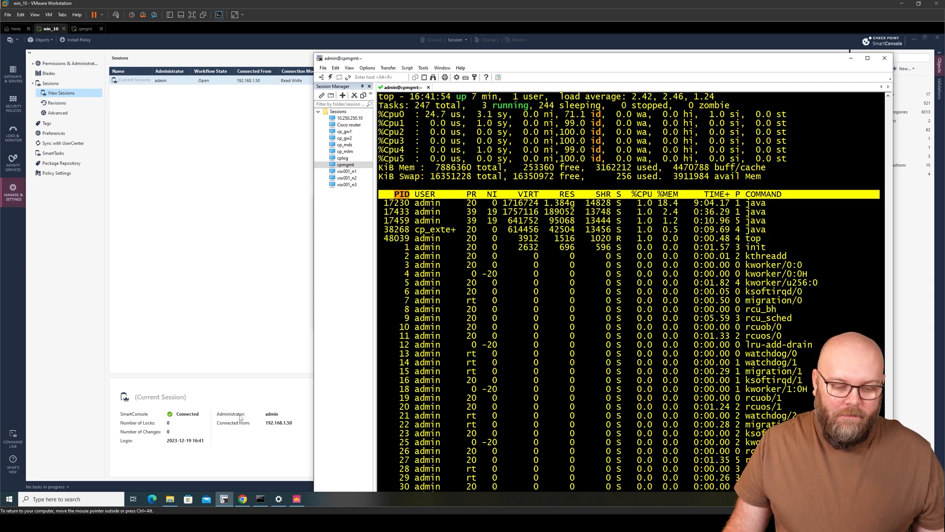
pyautogui.click(240, 279)
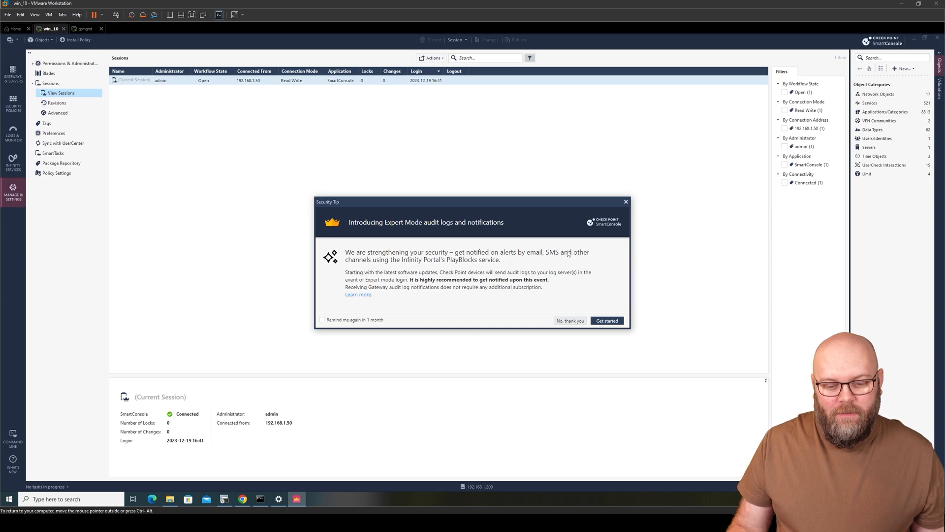
pyautogui.click(570, 320)
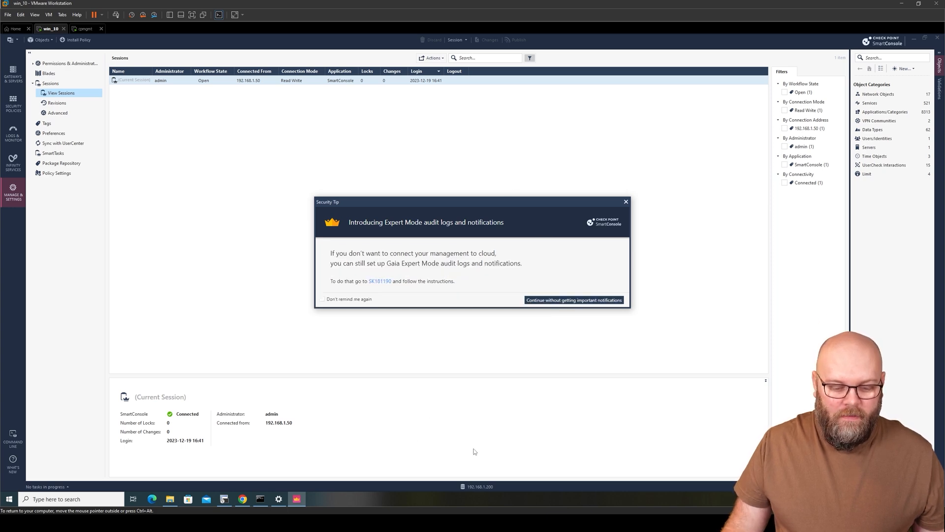
# Step: Open the R81.20 Jumbo Take 41 release notes and its list of all resolved issues
pyautogui.click(573, 482)
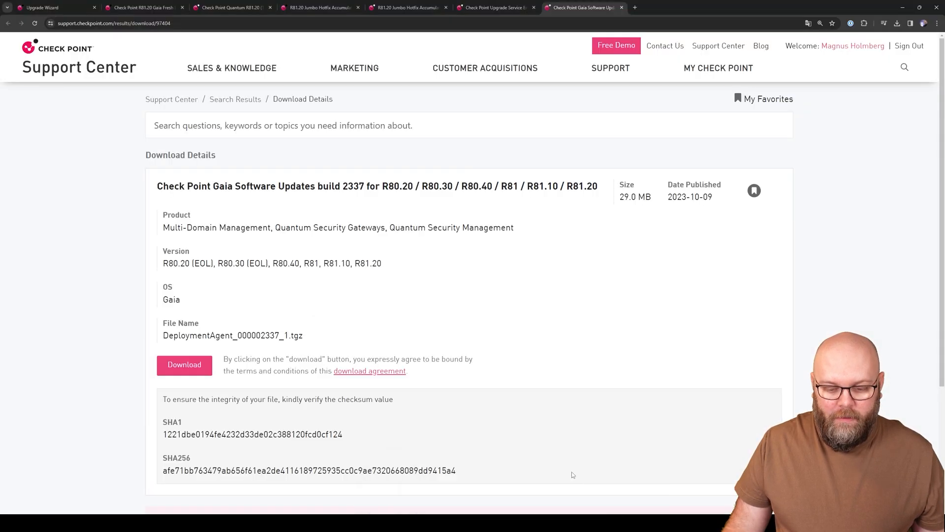
pyautogui.click(405, 8)
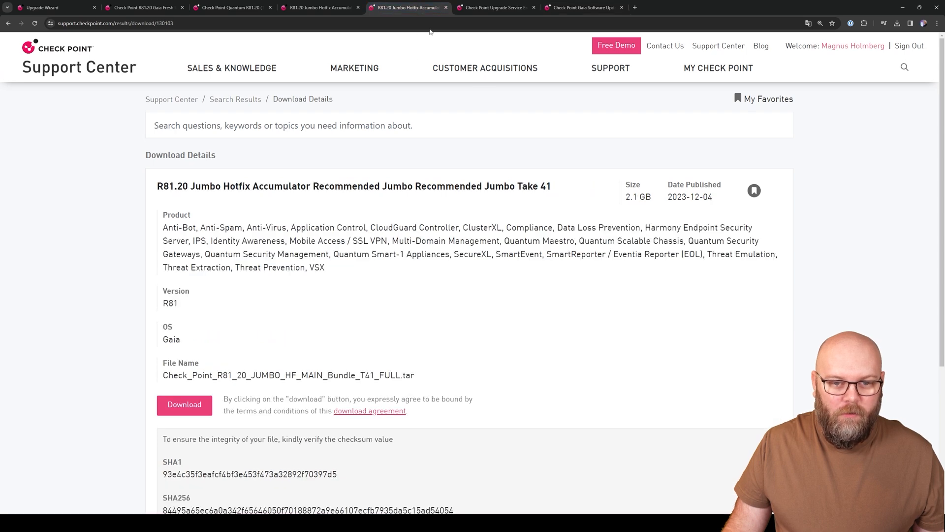
pyautogui.click(327, 8)
pyautogui.click(143, 193)
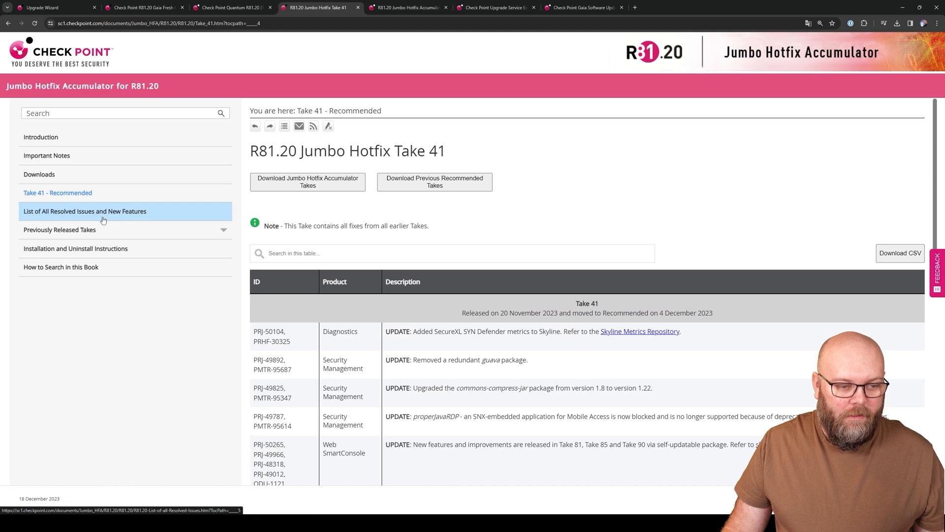
pyautogui.click(108, 213)
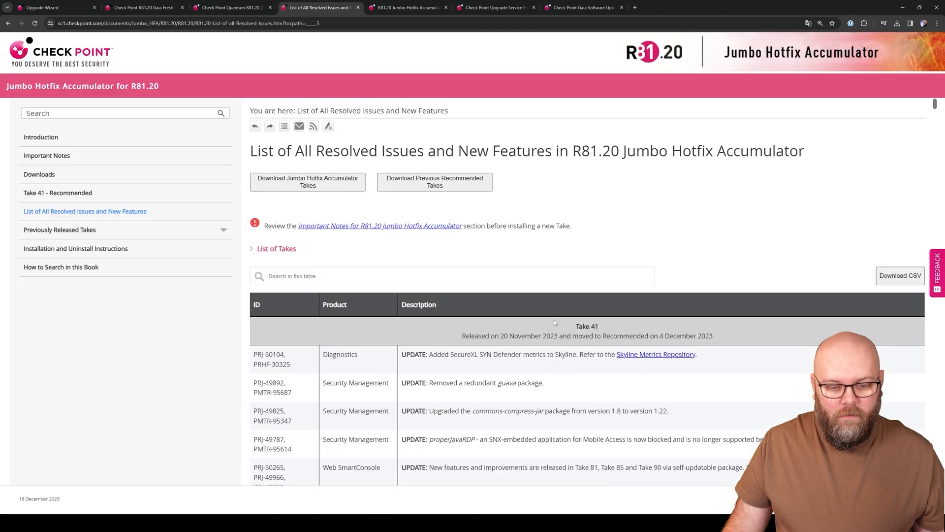
# Step: Highlight the Web SmartConsole entry and its Take 90 reference
pyautogui.scroll(-3, 541, 313)
pyautogui.scroll(-1, 355, 298)
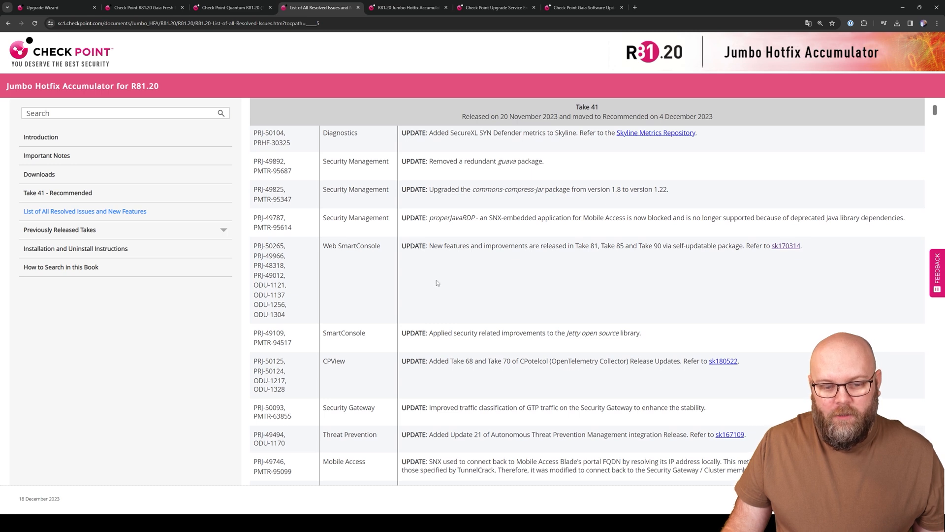
pyautogui.moveTo(323, 247); pyautogui.dragTo(400, 251)
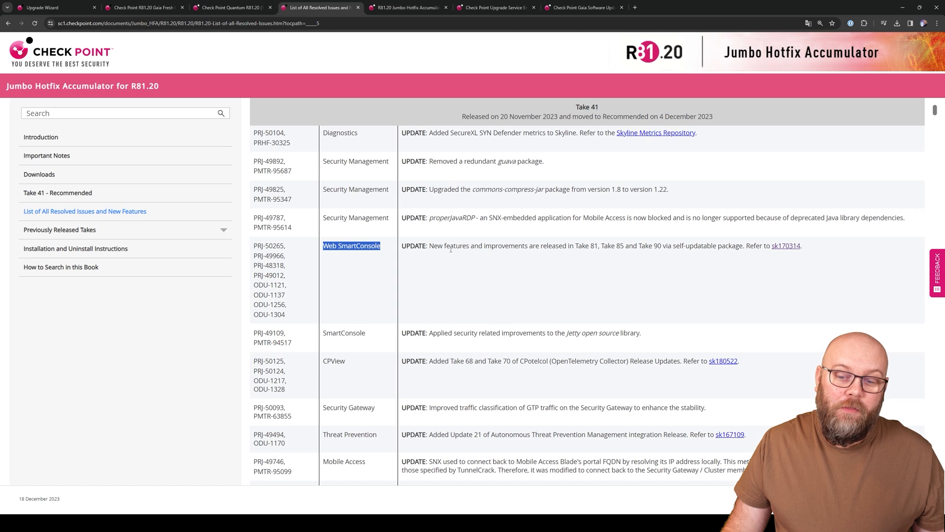
pyautogui.moveTo(662, 245); pyautogui.dragTo(639, 246)
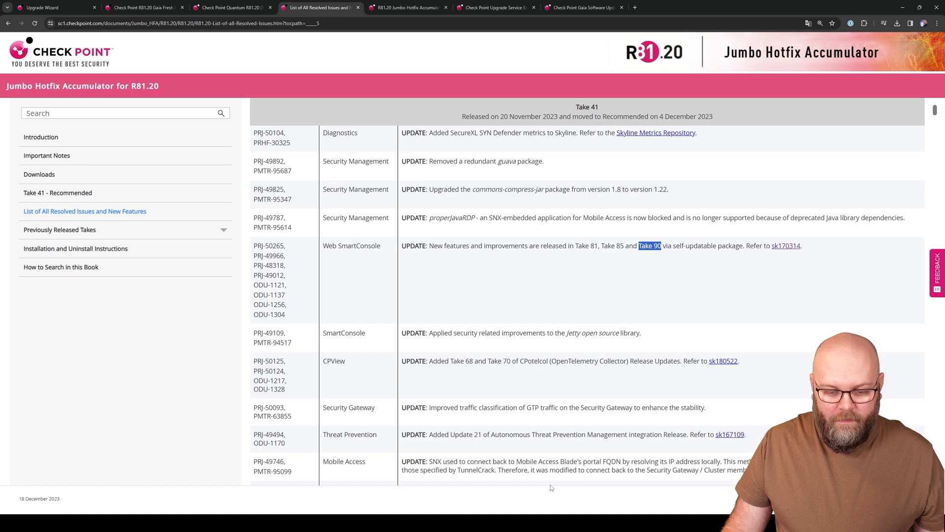
# Step: Run 'cpinfo -y all' in a maximized SecureCRT and highlight the BUNDLE_WEBCONSOLE_AUTOUPDATE Take 90 line
pyautogui.click(571, 467)
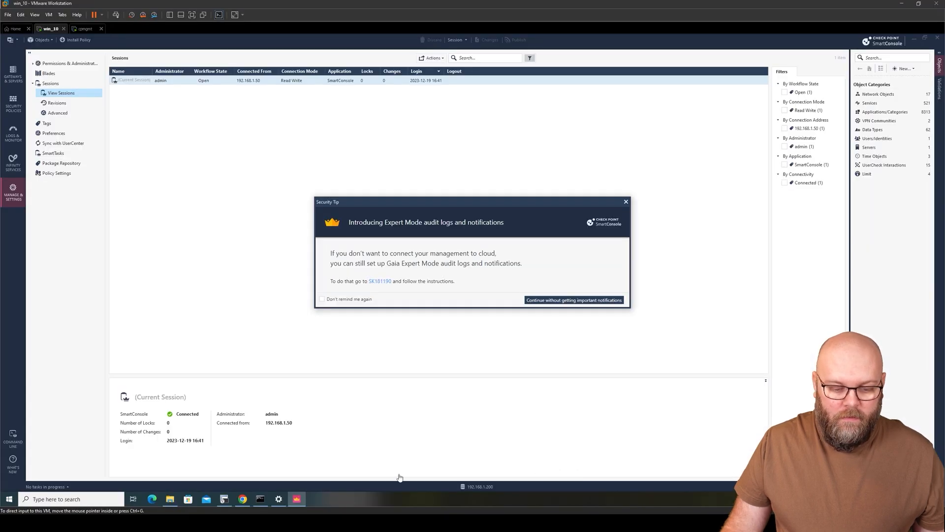
pyautogui.click(224, 499)
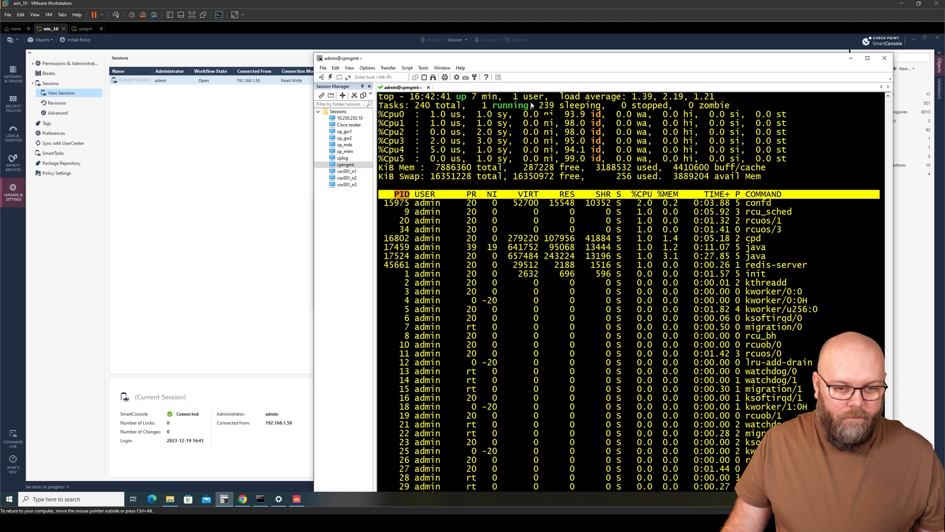
pyautogui.doubleClick(563, 61)
pyautogui.write('q')
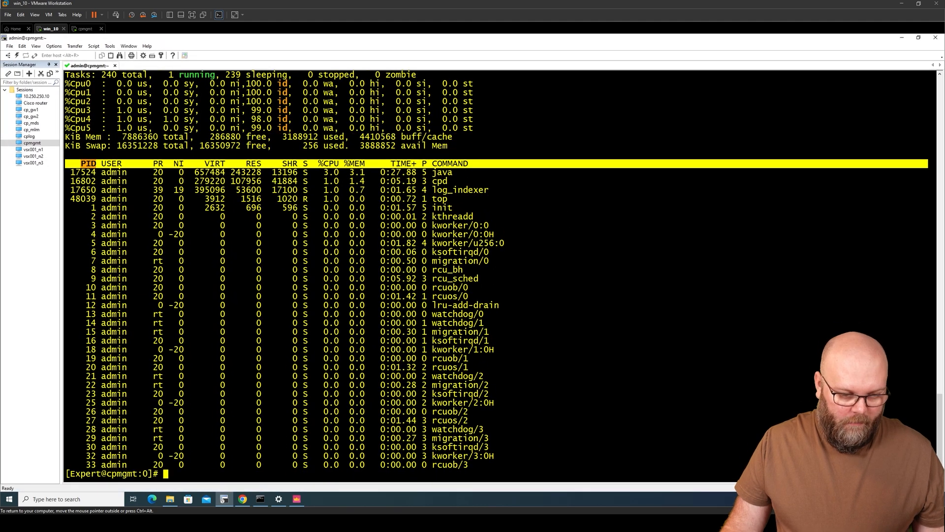
pyautogui.write('cpinfo -y all')
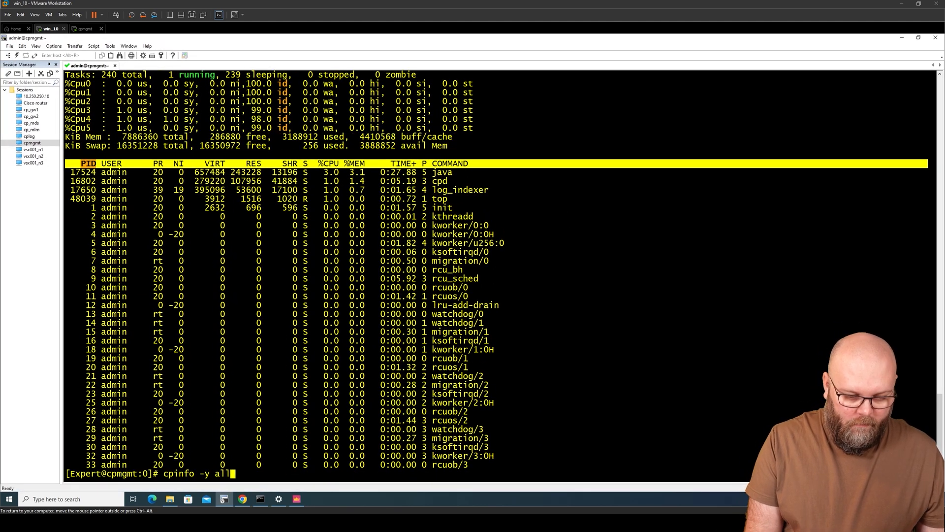
pyautogui.press('Return')
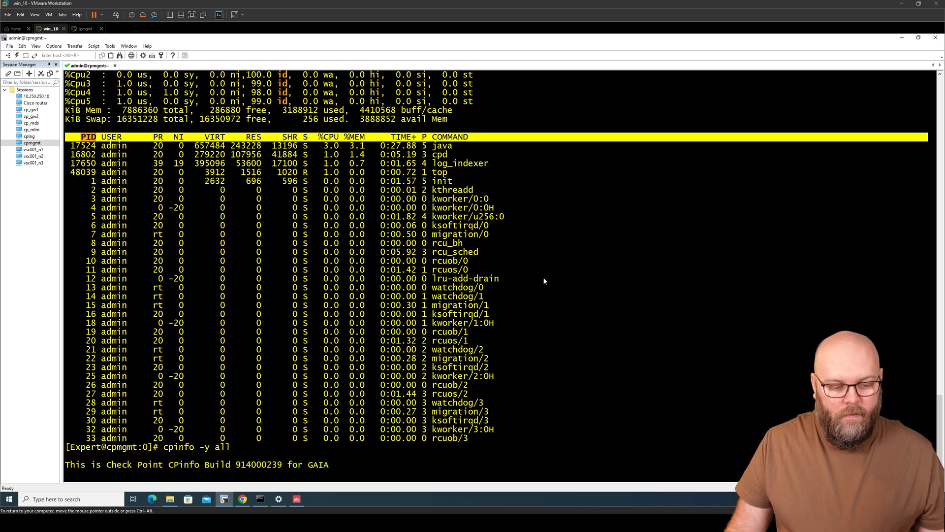
pyautogui.moveTo(319, 190); pyautogui.dragTo(78, 194)
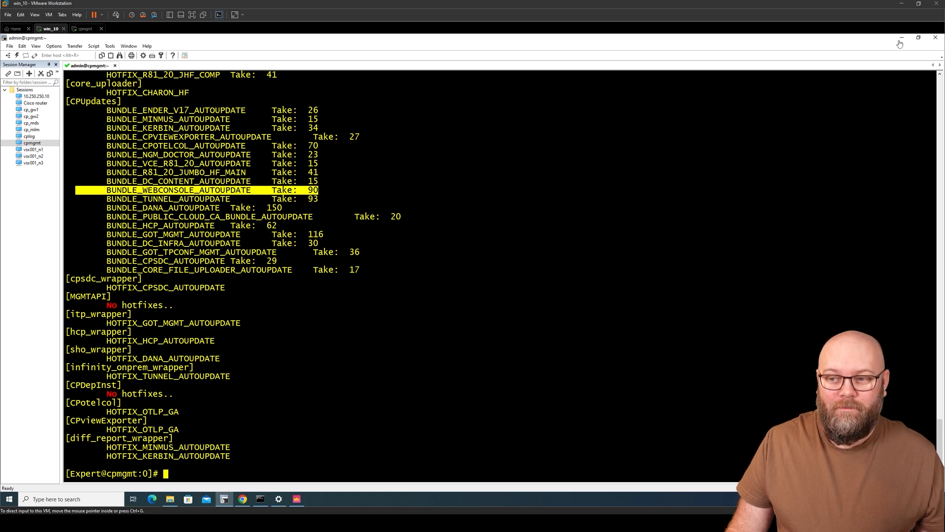
pyautogui.click(297, 499)
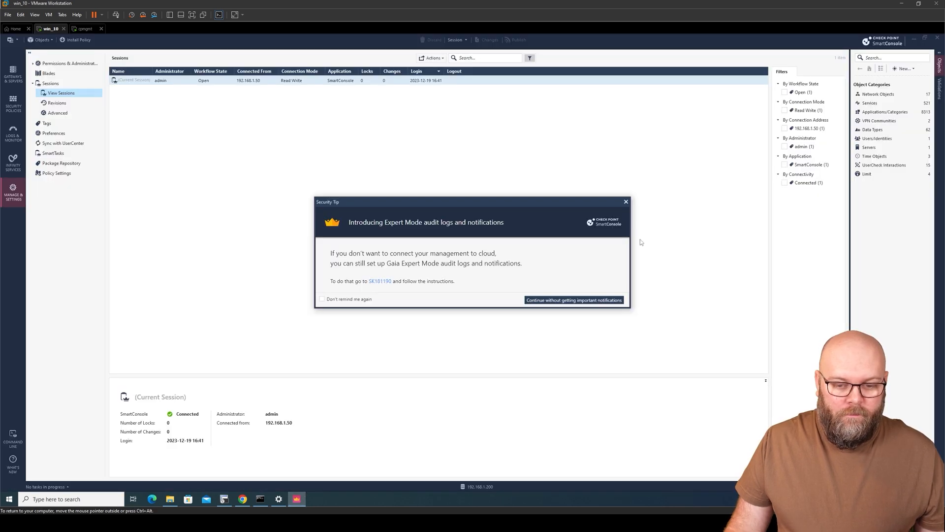
# Step: Show cpmgmt at R81.20 under Gateways & Servers, then scroll SecureCRT to the MGMT Jumbo Take 41 header
pyautogui.click(627, 202)
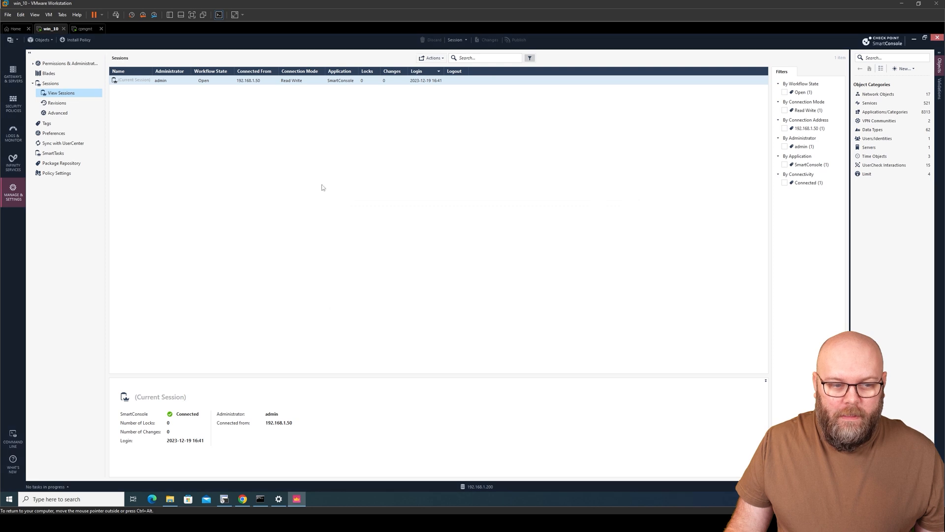
pyautogui.click(15, 76)
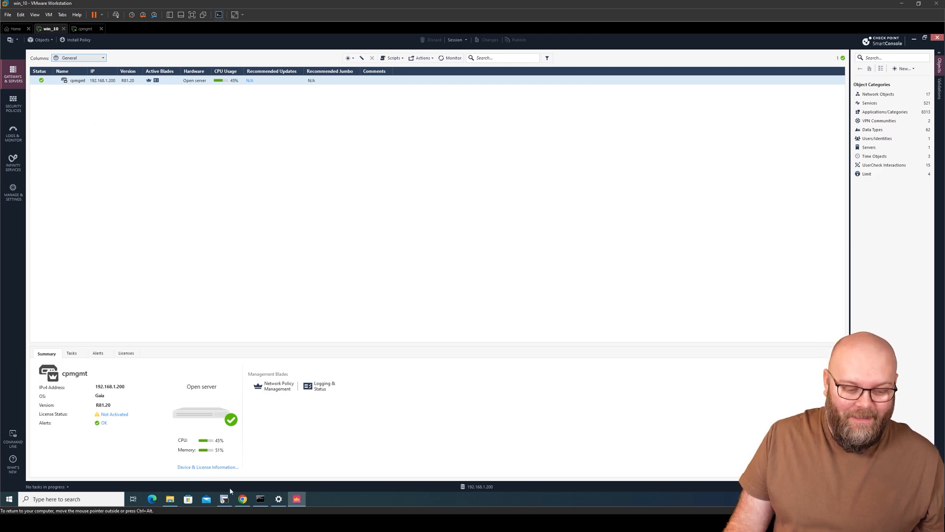
pyautogui.click(226, 499)
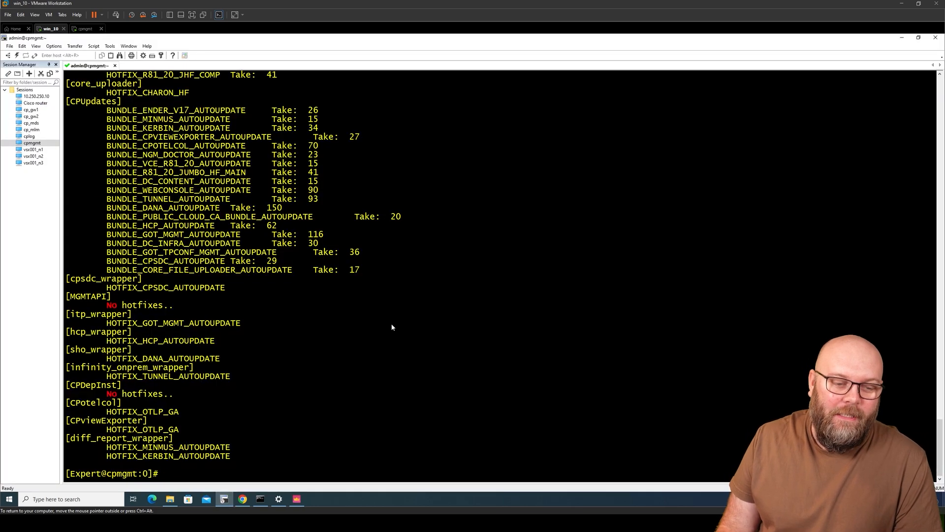
pyautogui.scroll(8, 389, 315)
pyautogui.scroll(15, 384, 299)
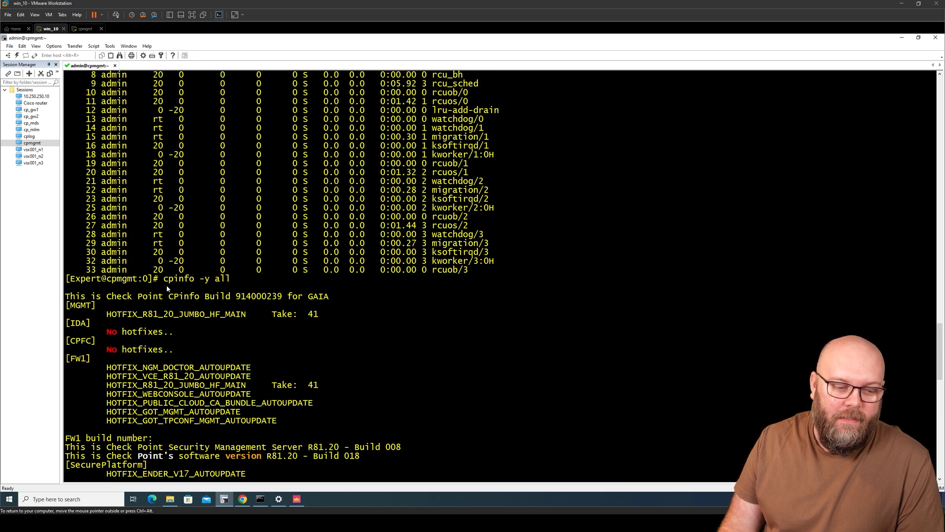